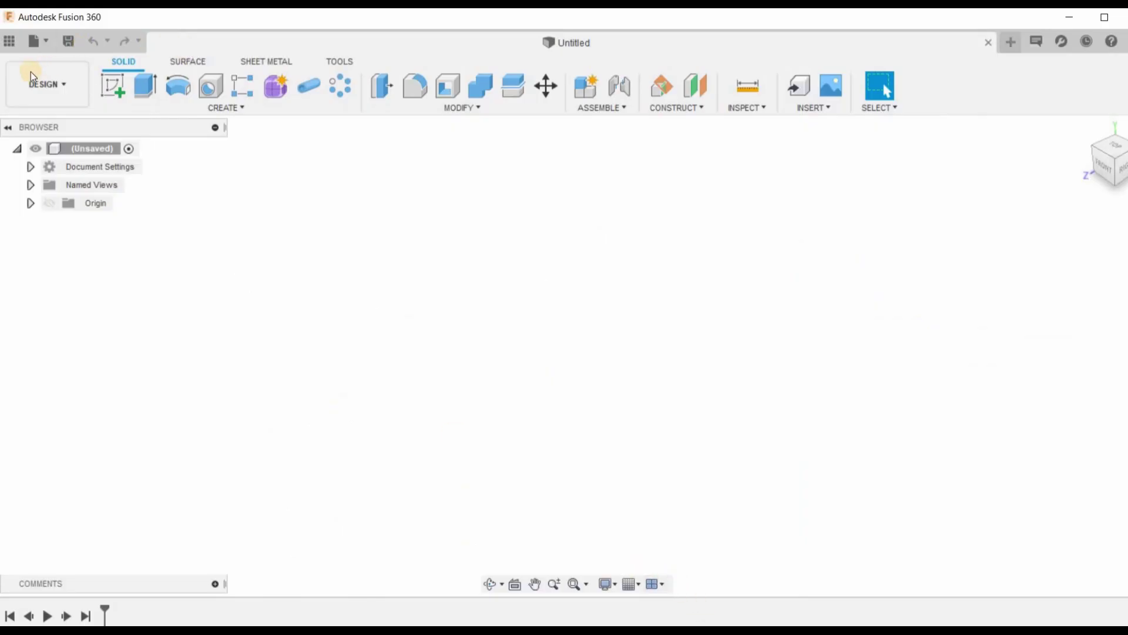
- Save the untitled design as "simple cam assembly" in the "simple cam" folder of the project "A drop of love"
left_click(11, 41)
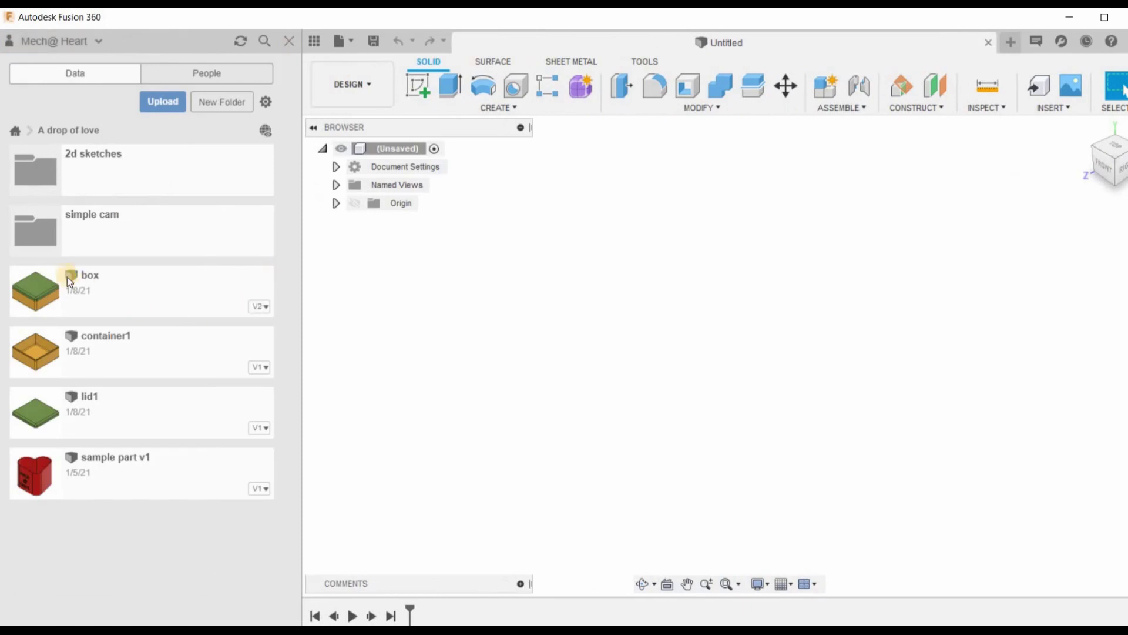
left_click(101, 217)
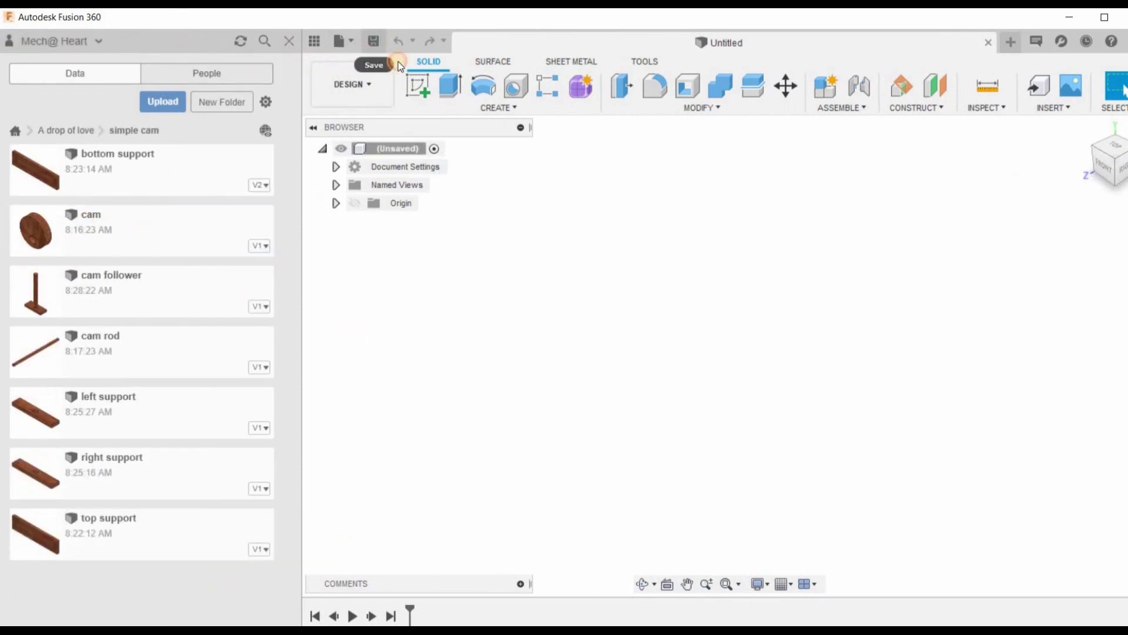
left_click(373, 41)
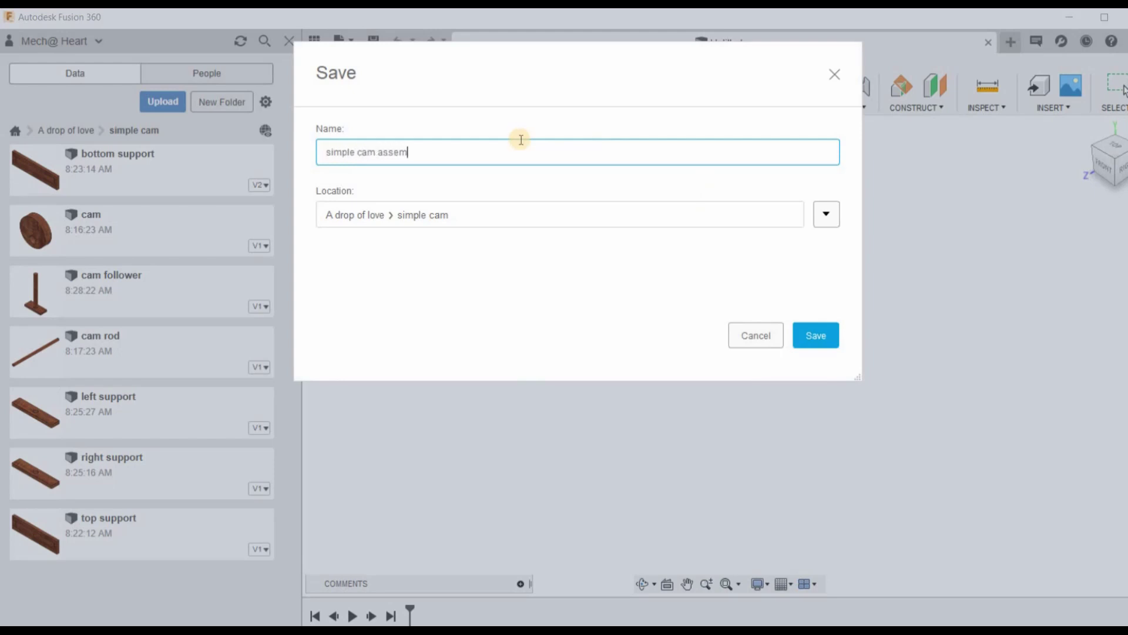
key("Return")
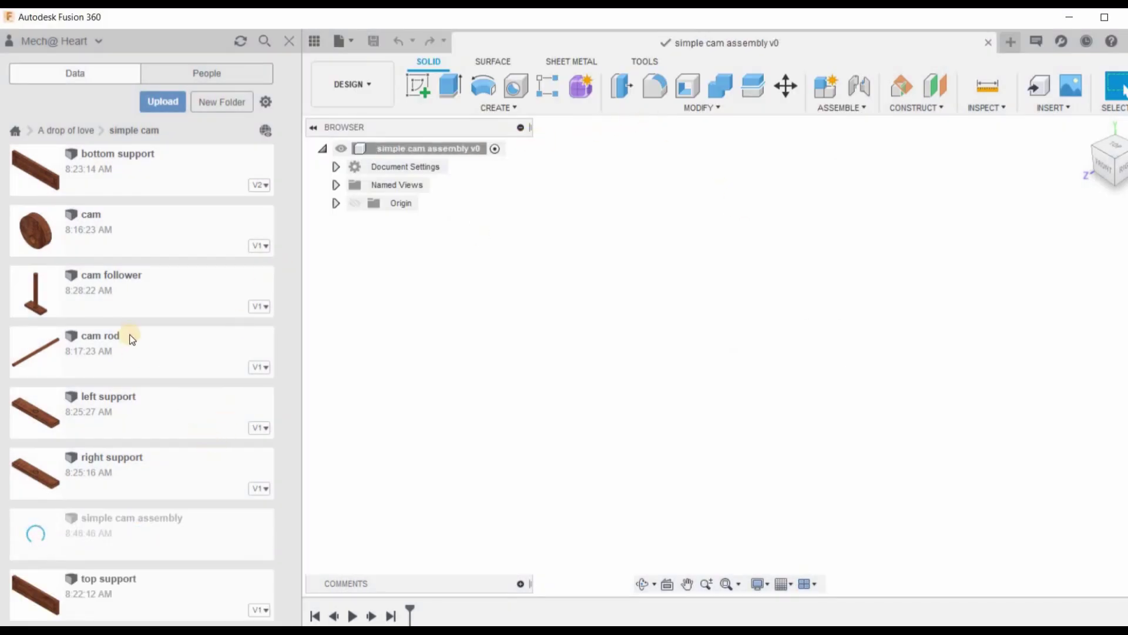
left_click(538, 337)
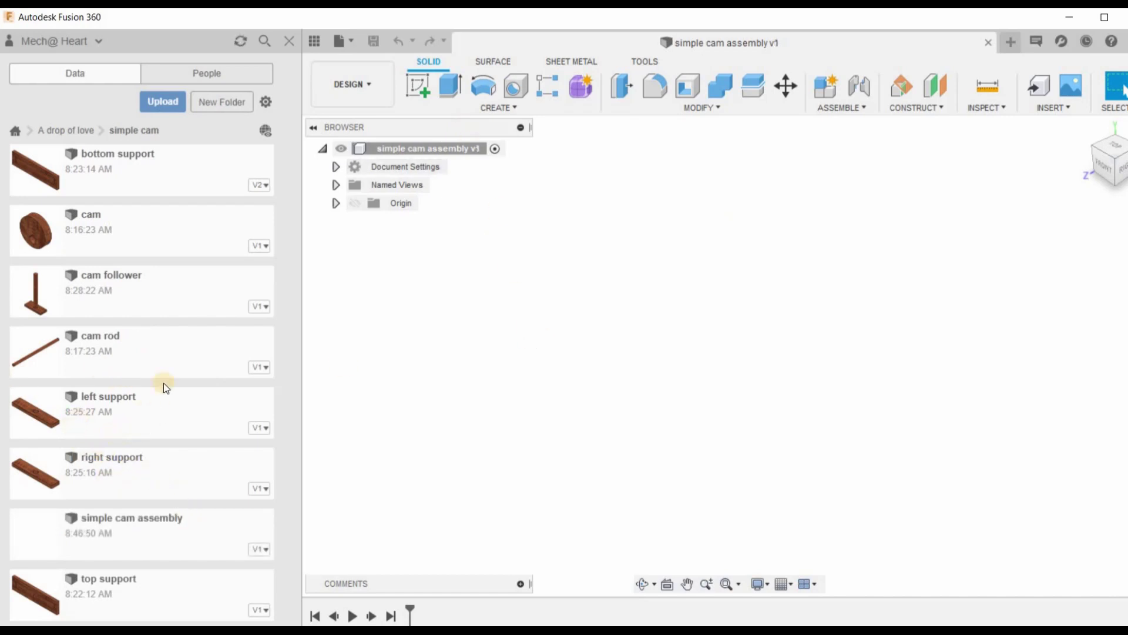
- Insert the bottom support part into the current design and accept its default position
right_click(163, 175)
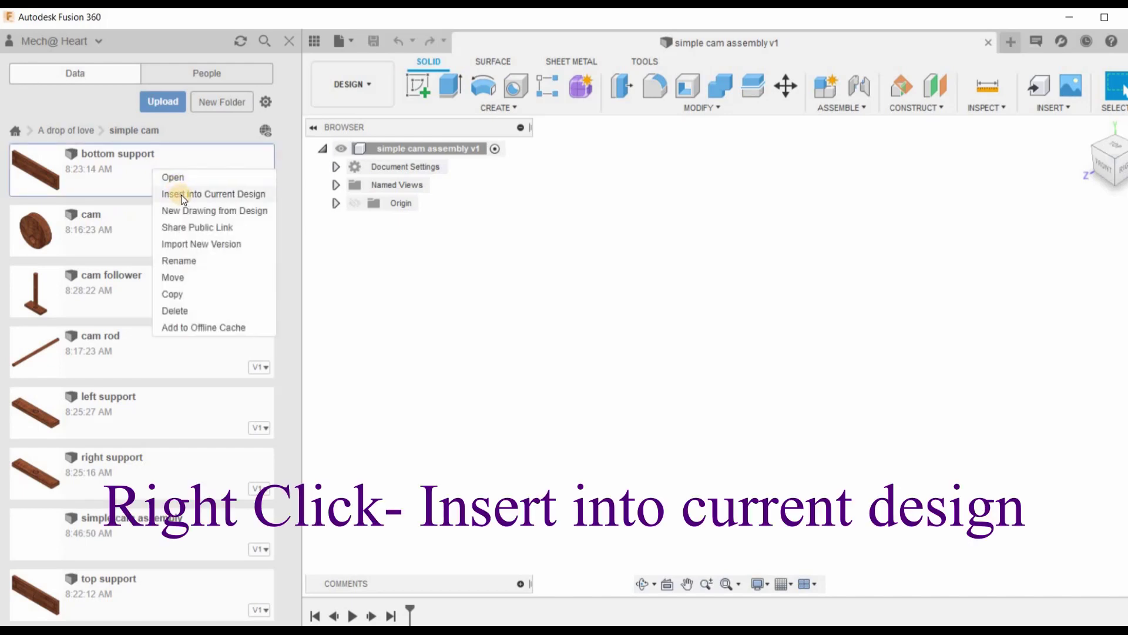
left_click(181, 194)
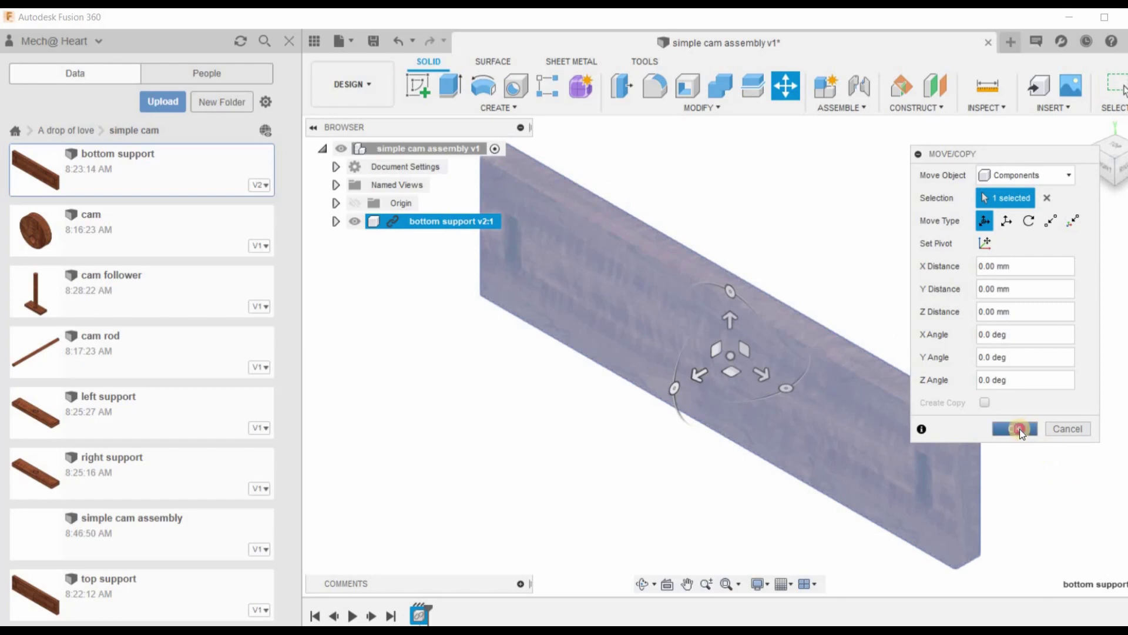
left_click(1020, 429)
scroll(681, 506, "down", 3)
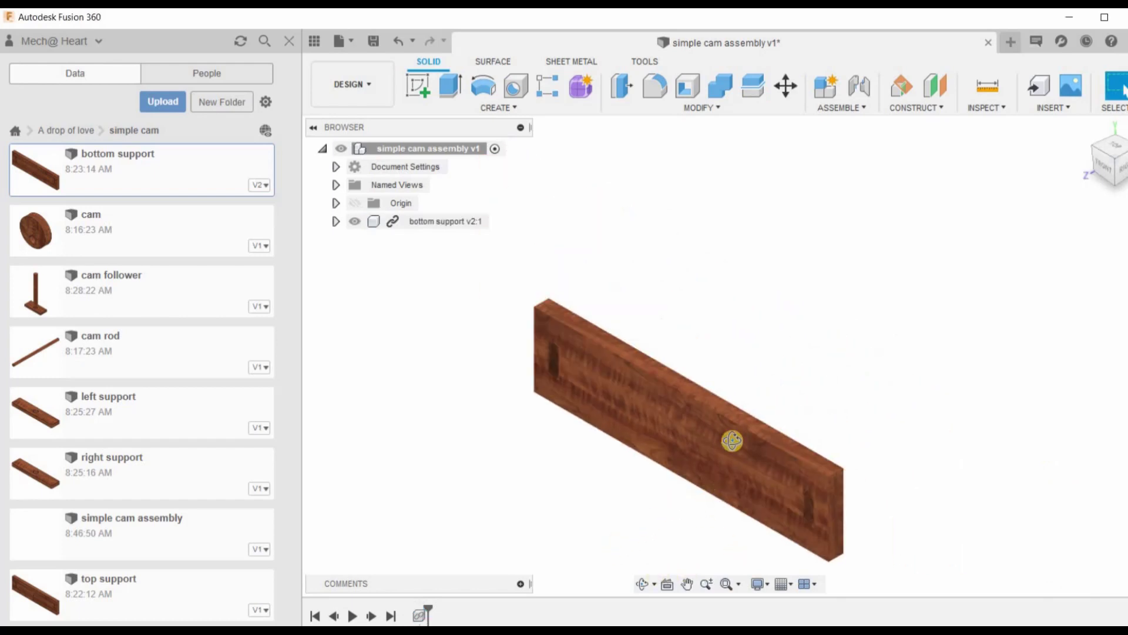
- Orient the bottom support lying flat with its slots facing up, and set this view as Home with Fit to View
middle_click_drag(732, 440, 1097, 129, "shift")
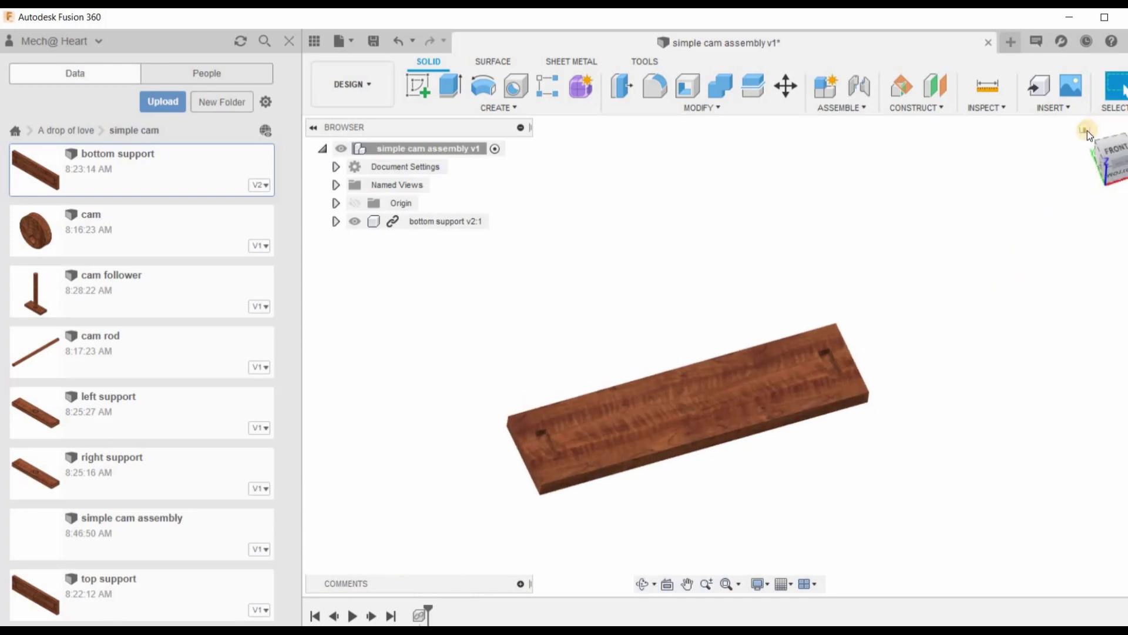
left_click(1087, 131)
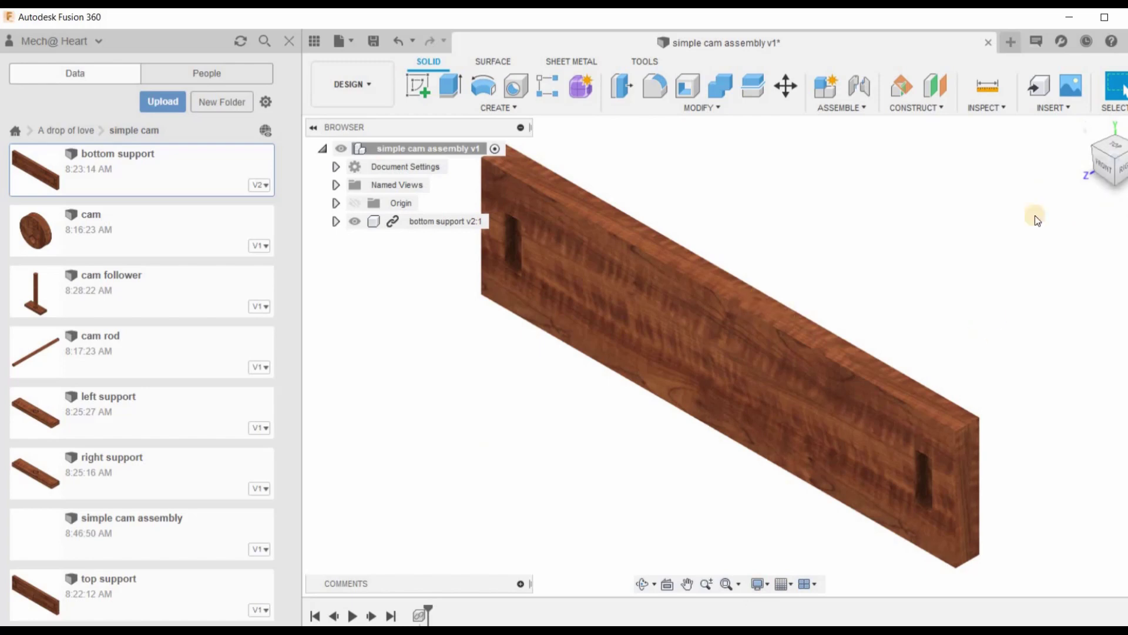
mouse_move(1088, 137)
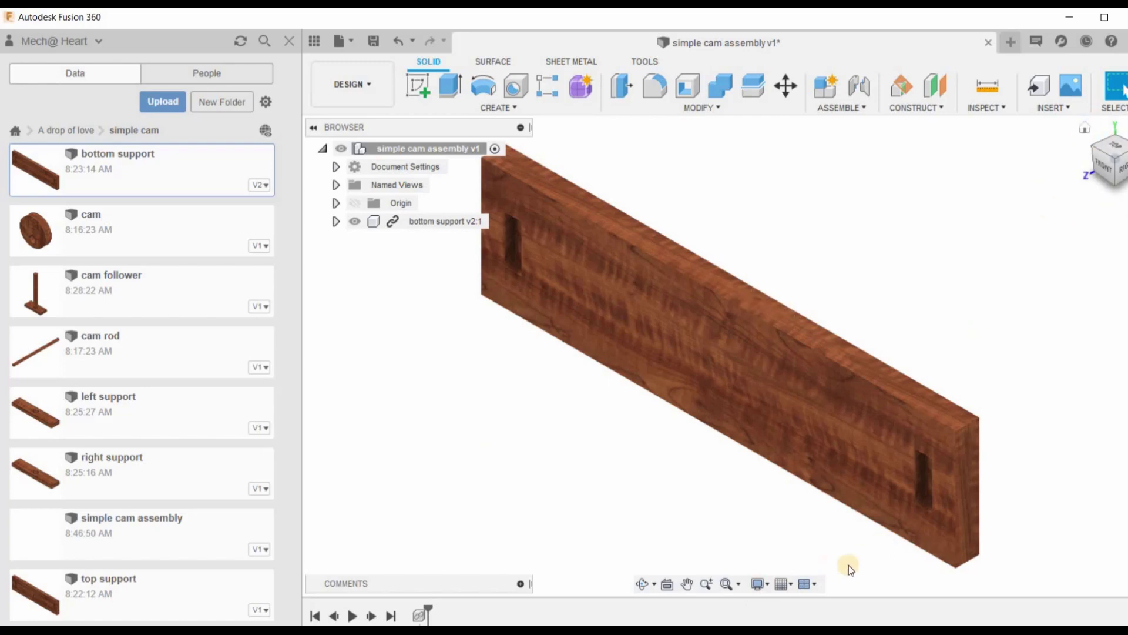
mouse_move(907, 494)
middle_mouse_down("shift")
mouse_move(989, 381)
mouse_move(899, 494)
middle_mouse_up("shift")
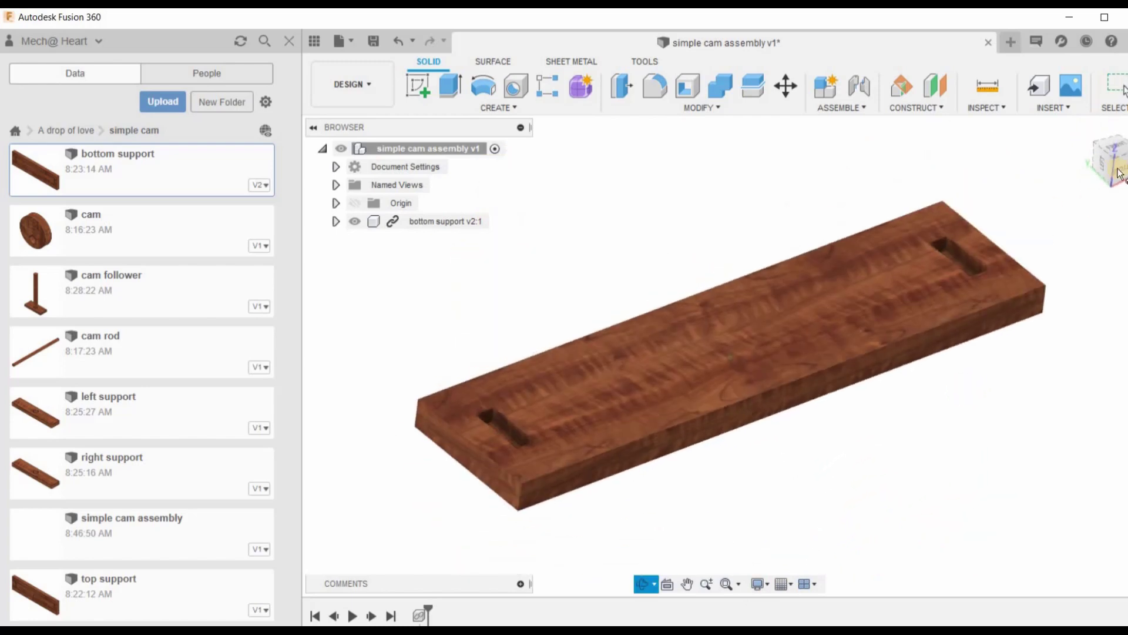
left_click(1114, 176)
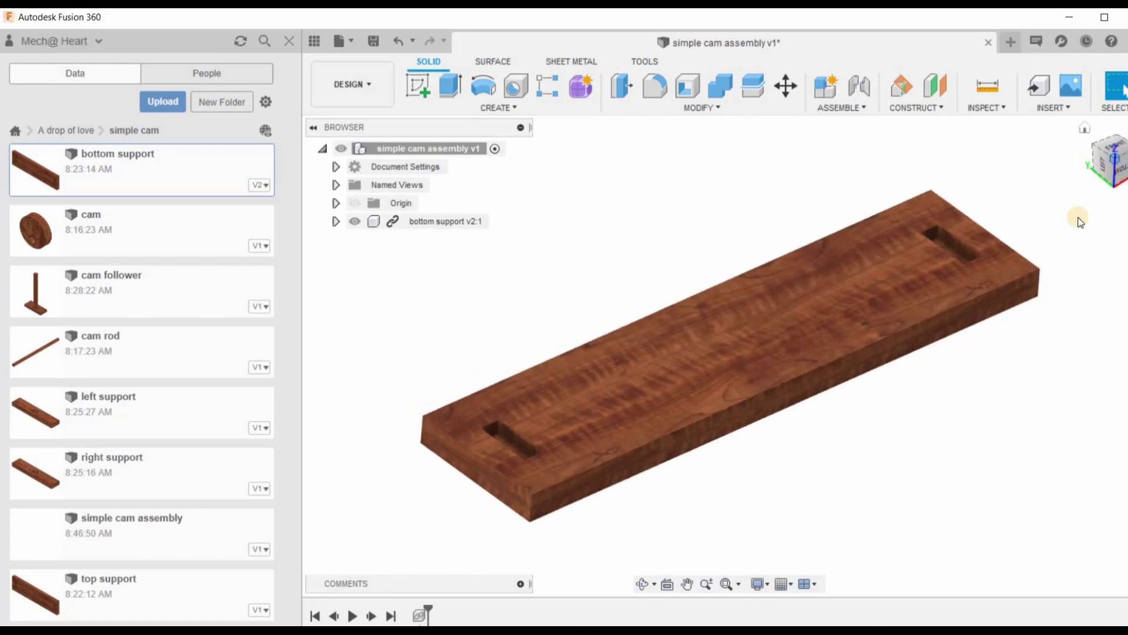
scroll(776, 495, "down", 3)
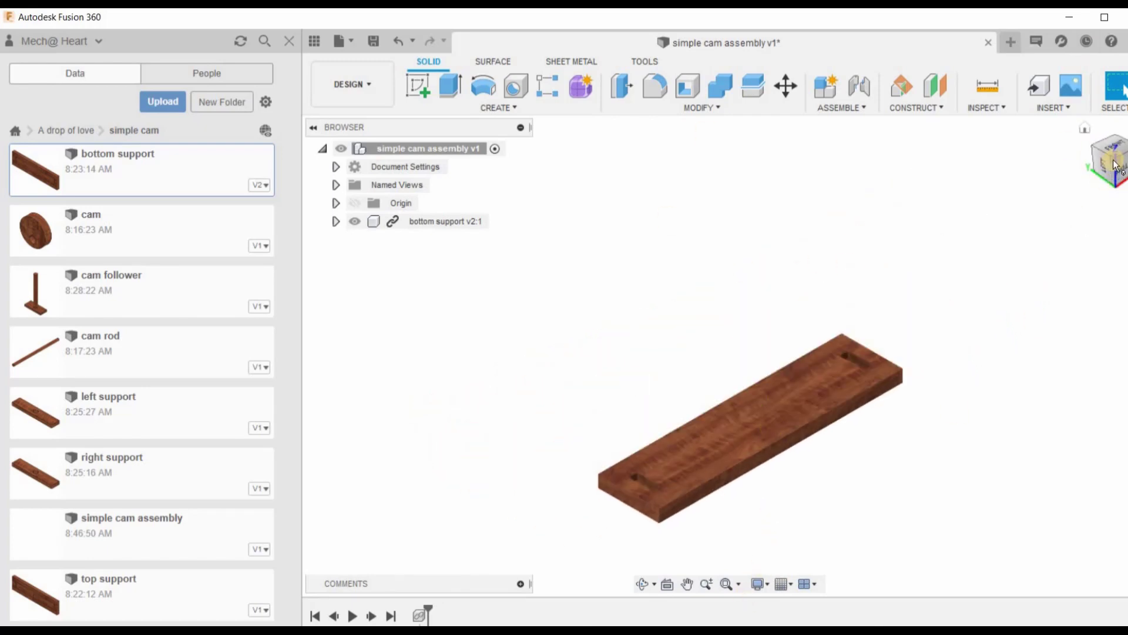
right_click(1086, 133)
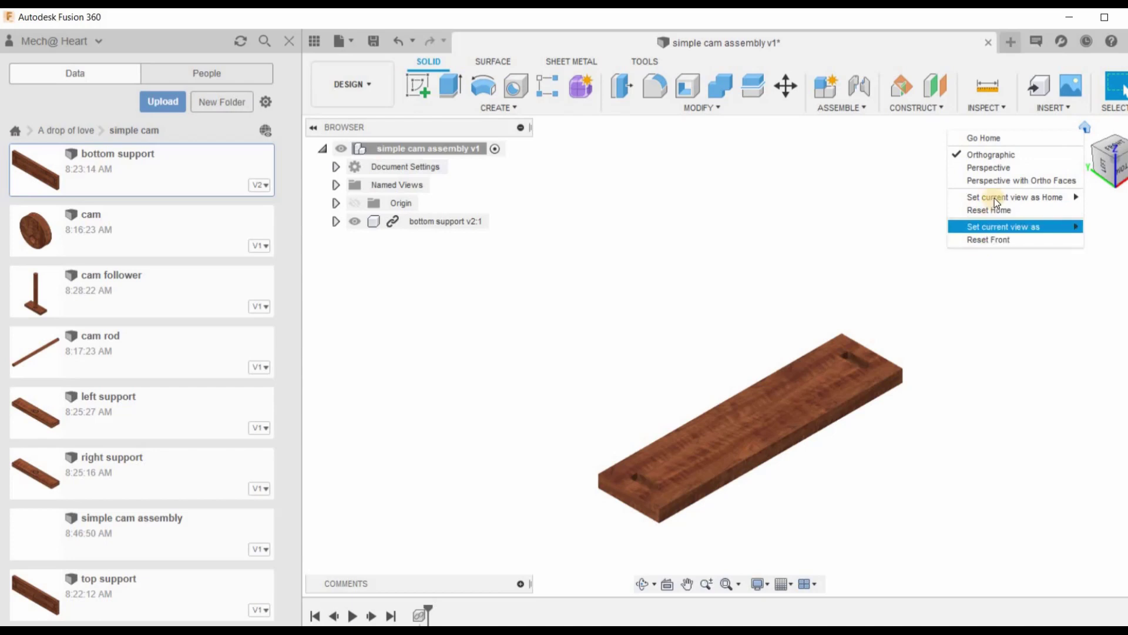
mouse_move(964, 196)
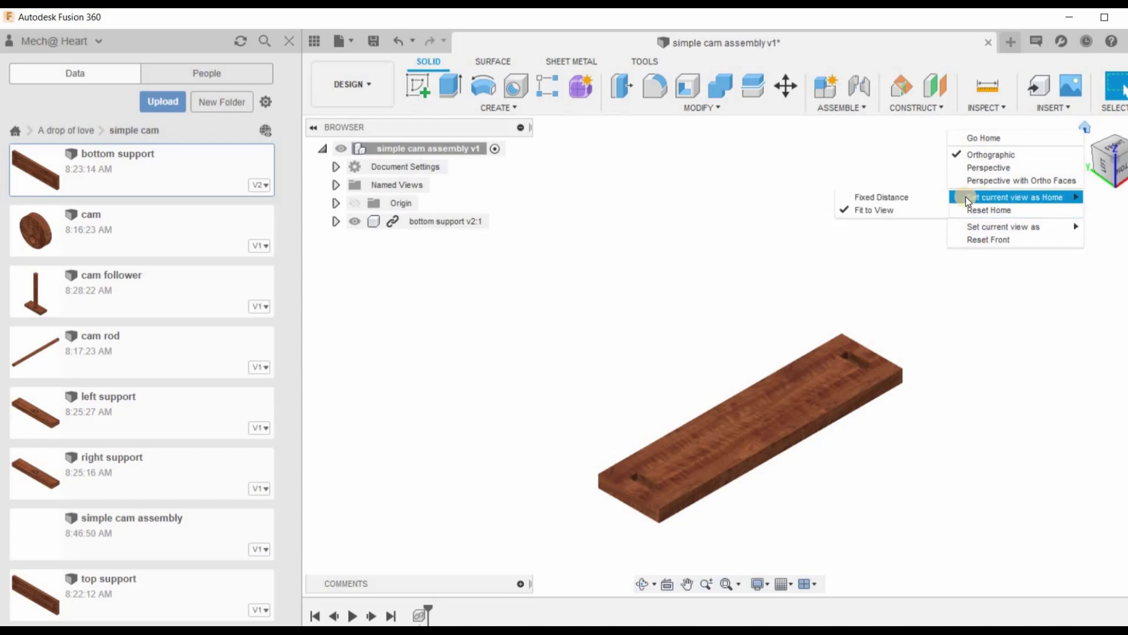
left_click(908, 209)
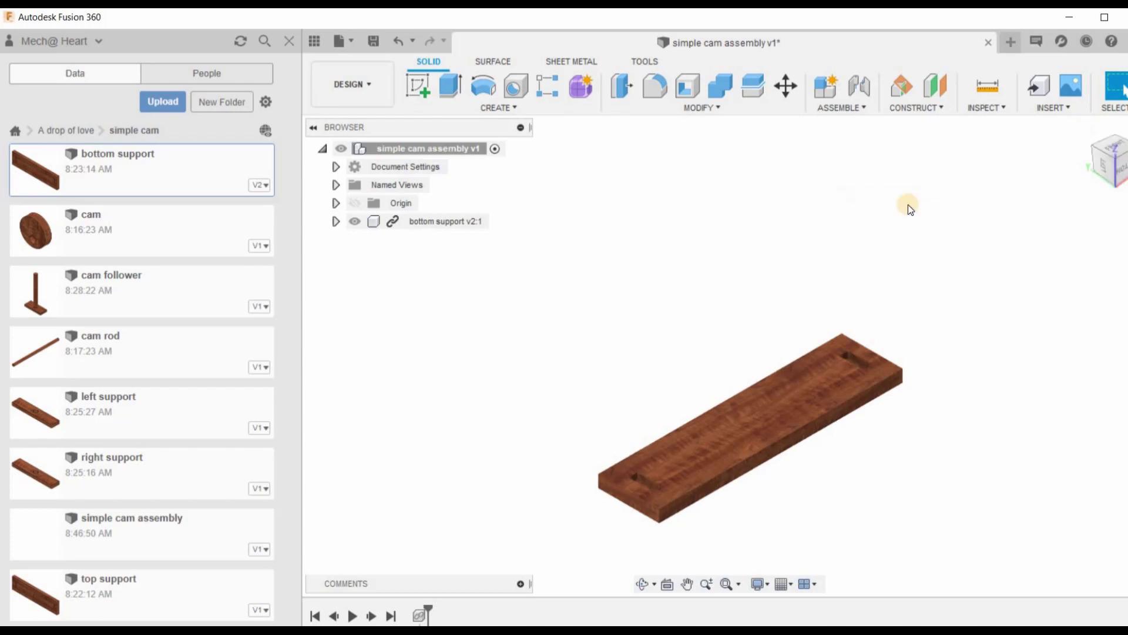
left_click(1084, 127)
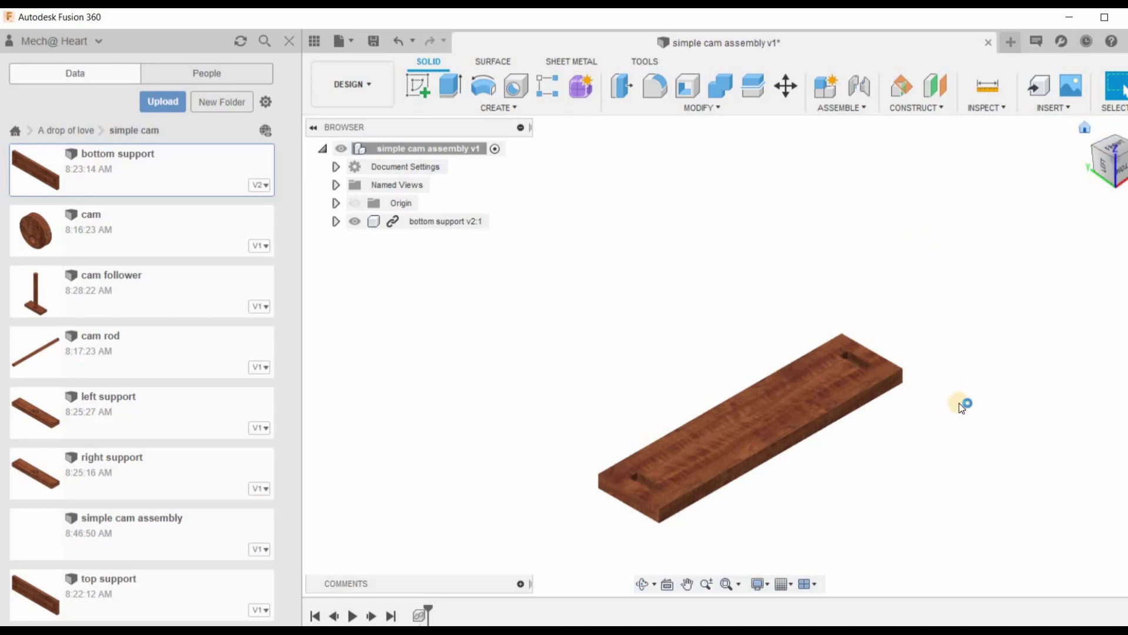
- Ground the bottom support component in the assembly
scroll(762, 426, "down", 3)
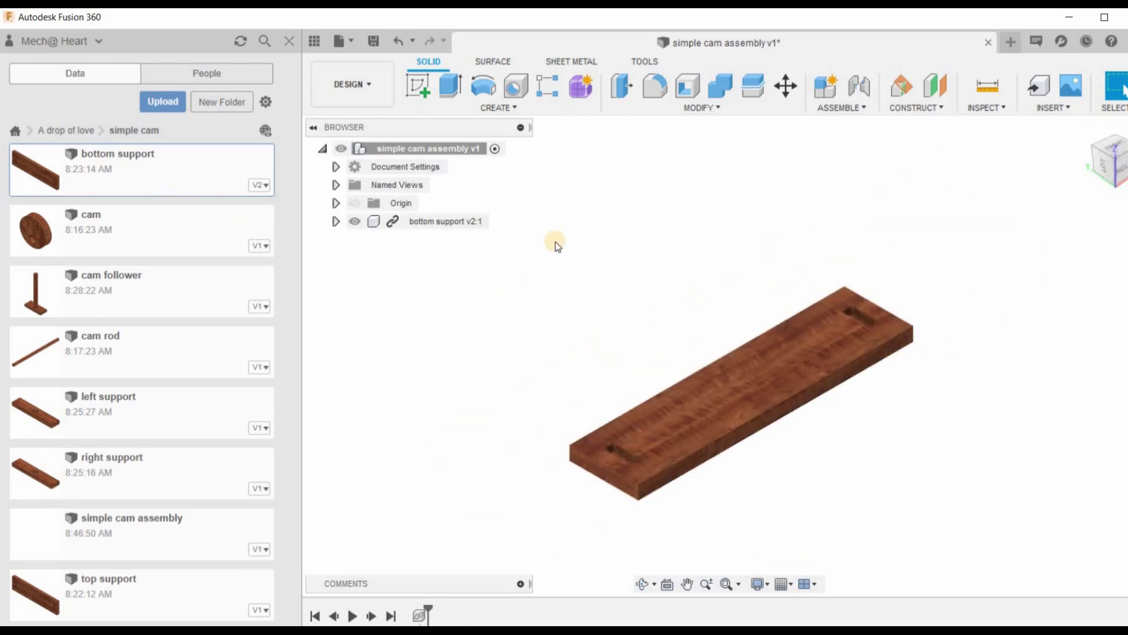
right_click(446, 224)
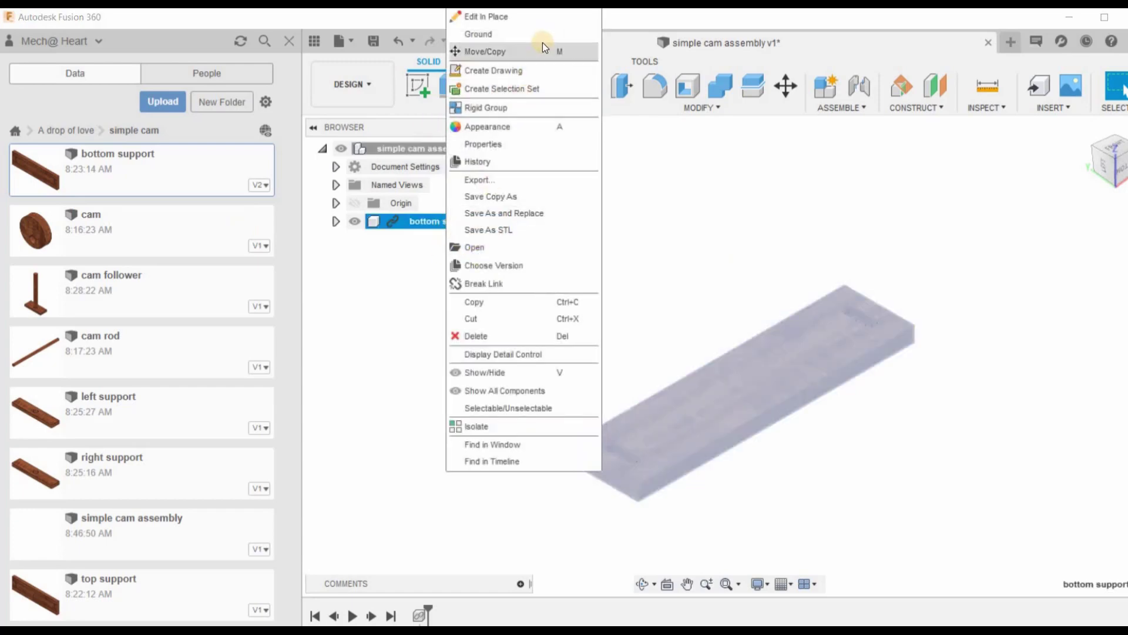
left_click(548, 35)
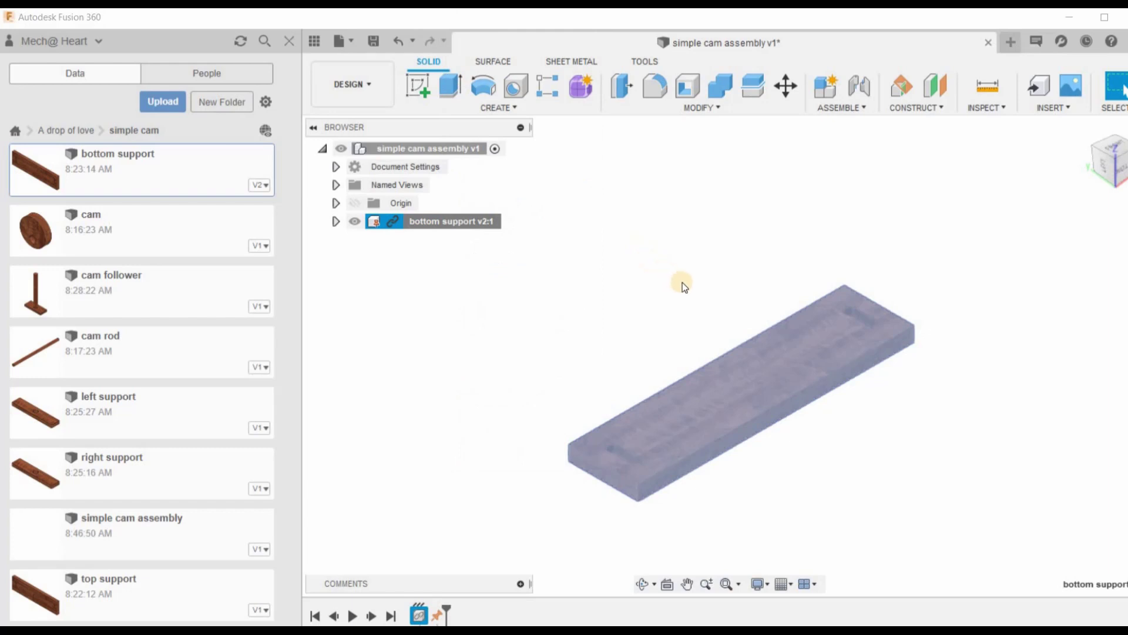
left_click(912, 501)
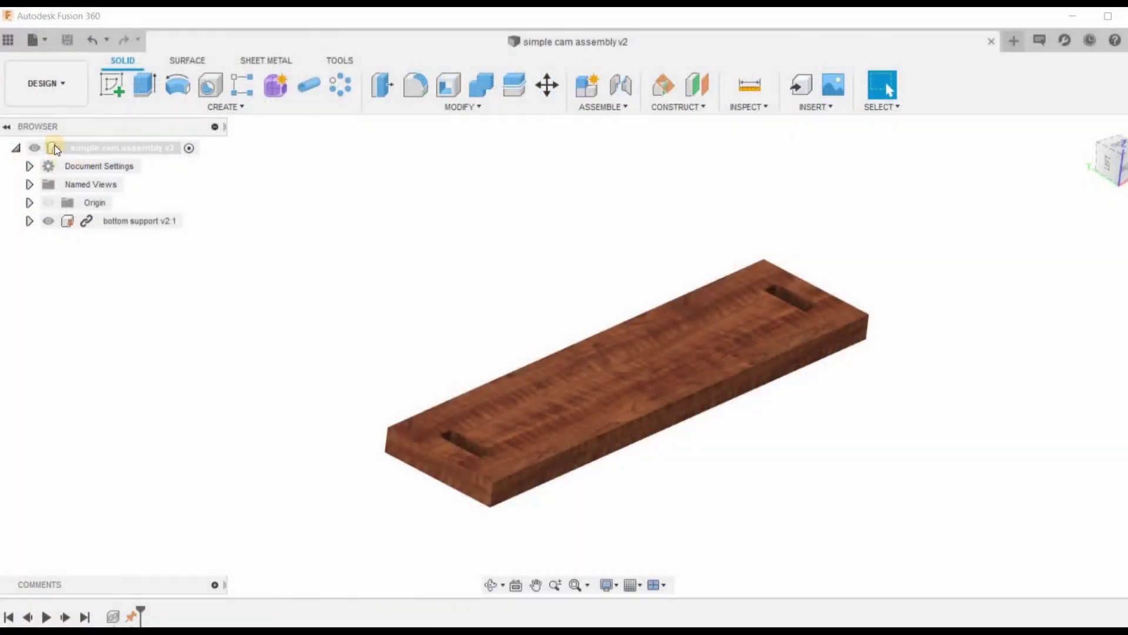
- Insert the left support part into the design and move it clear of the bottom support
left_click(8, 40)
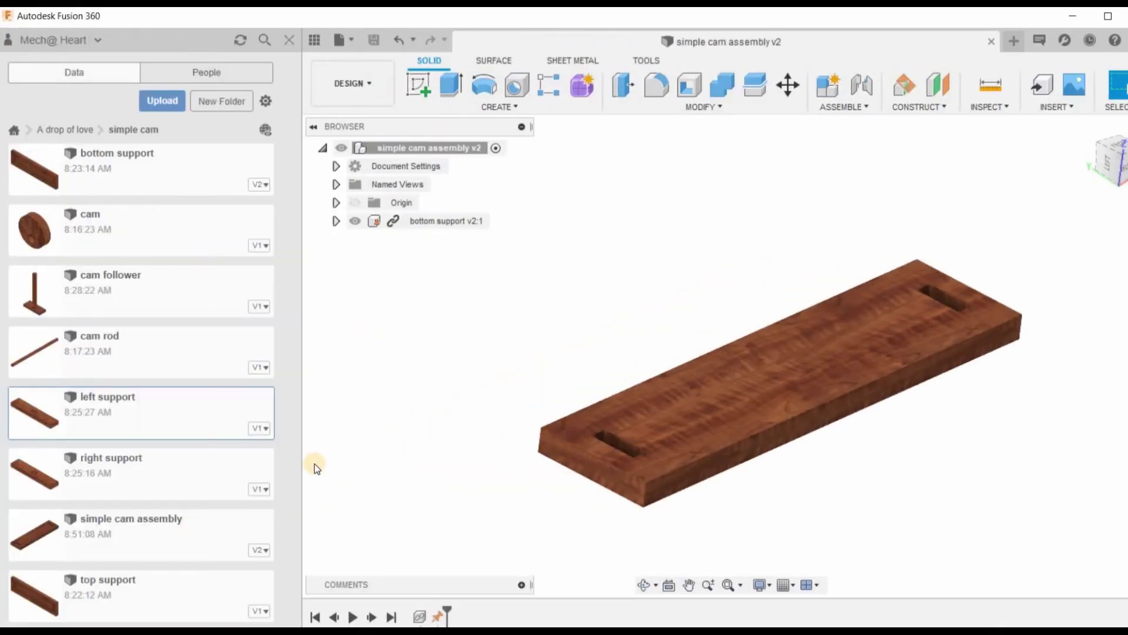
right_click(209, 424)
left_click(247, 445)
scroll(736, 450, "up", 5)
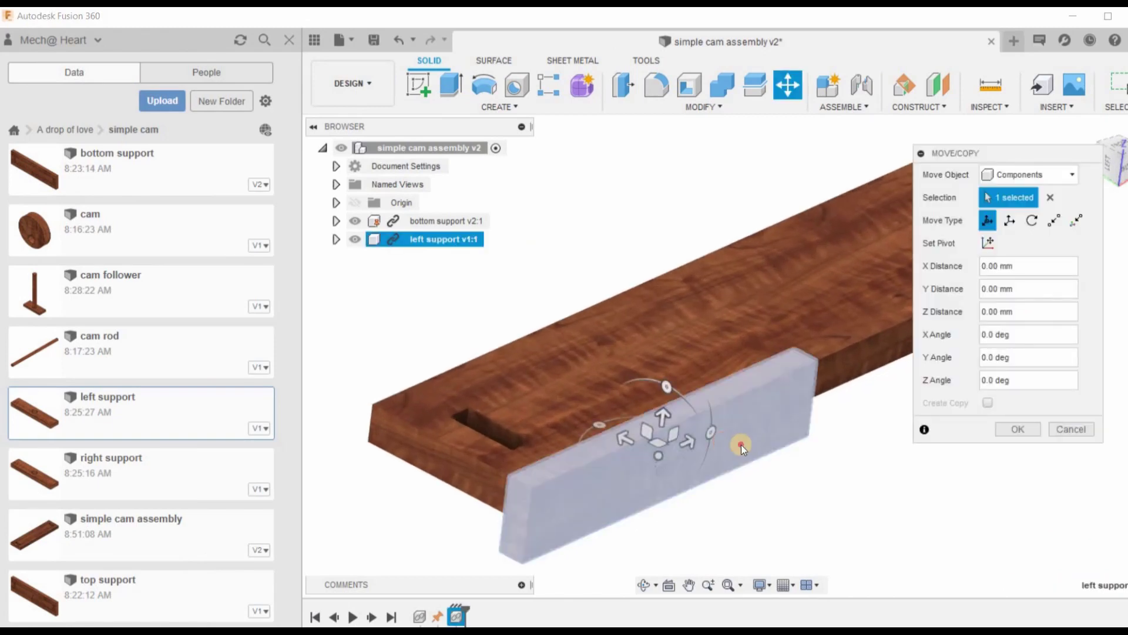
left_click_drag(670, 452, 826, 458)
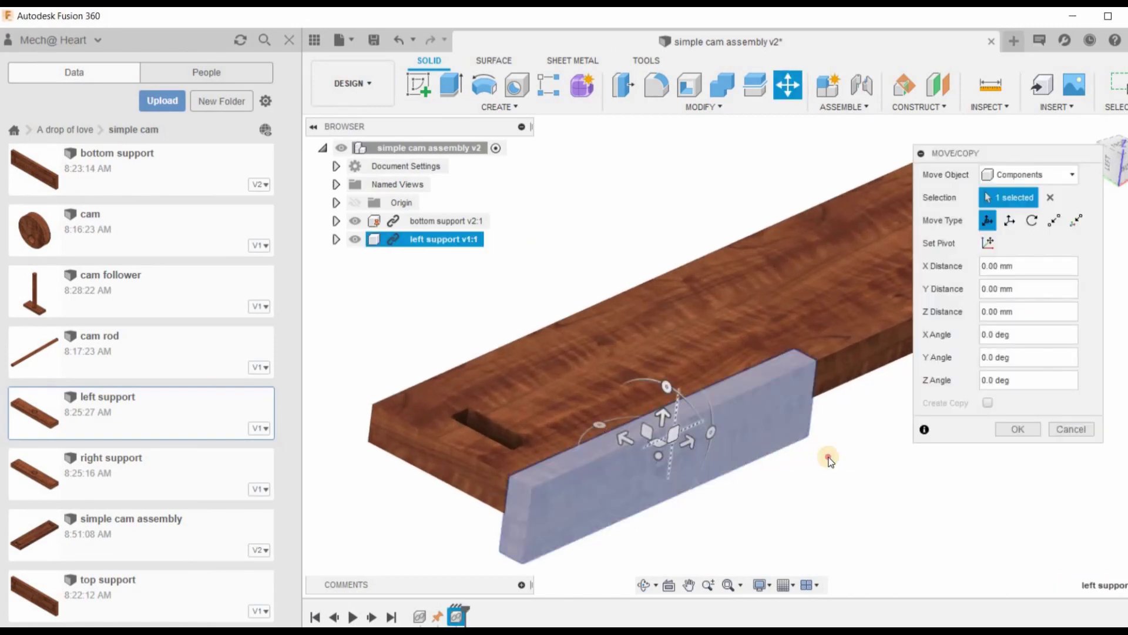
left_click(1016, 429)
scroll(760, 302, "down", 5)
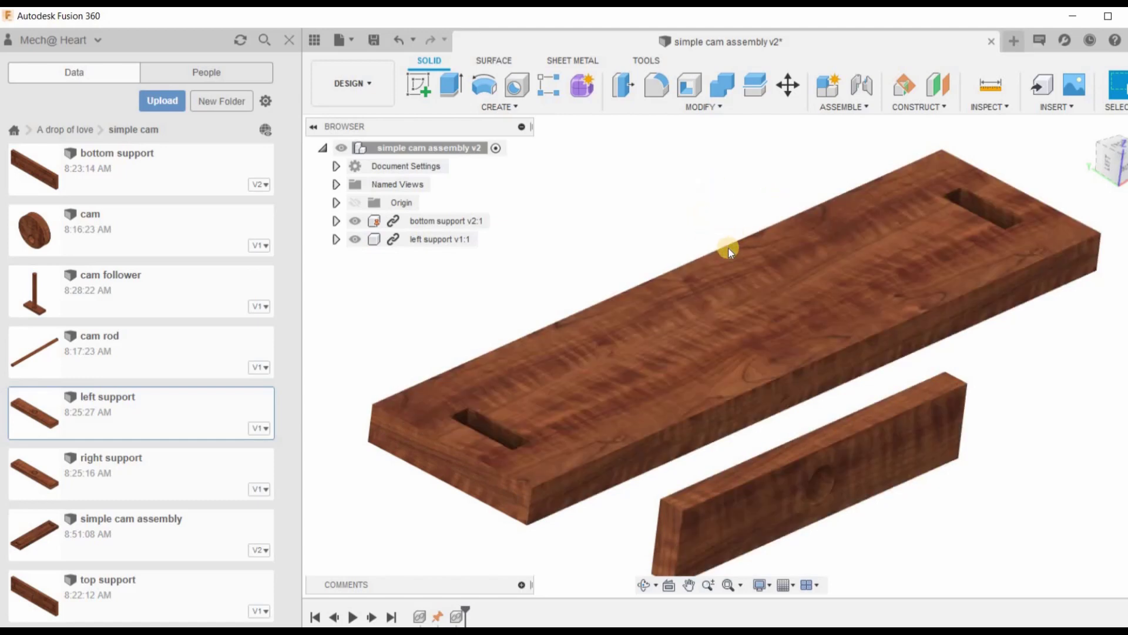
- Start a joint from the centre of the left support's end face to the floor of the bottom support's near slot
key("j")
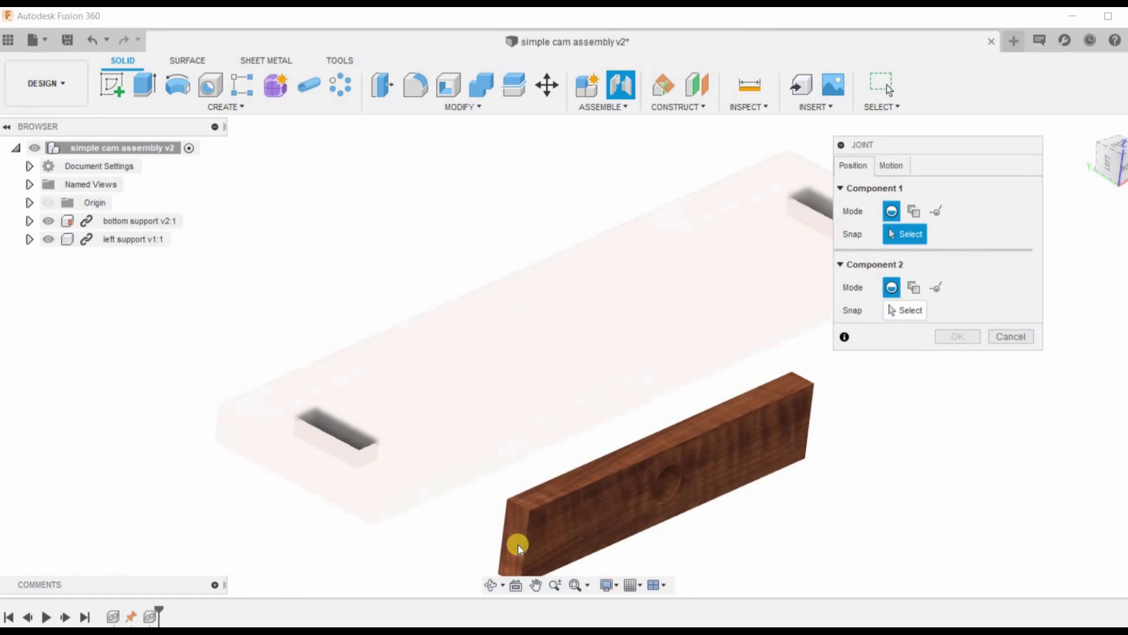
left_click(519, 544)
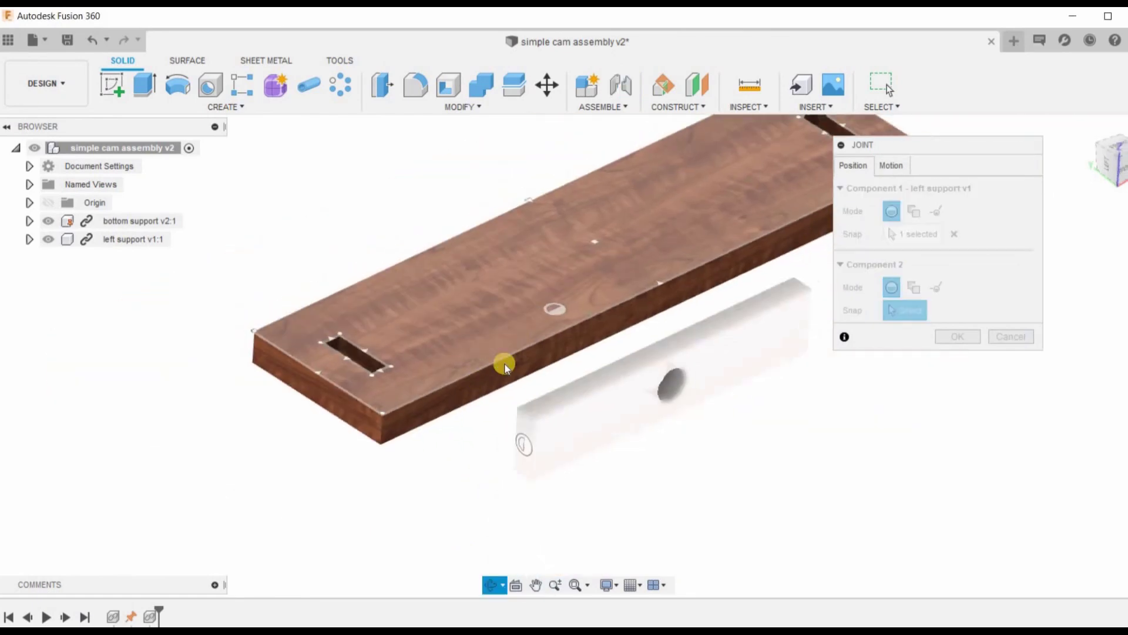
middle_click_drag(504, 364, 189, 416, "shift")
scroll(188, 416, "up", 3)
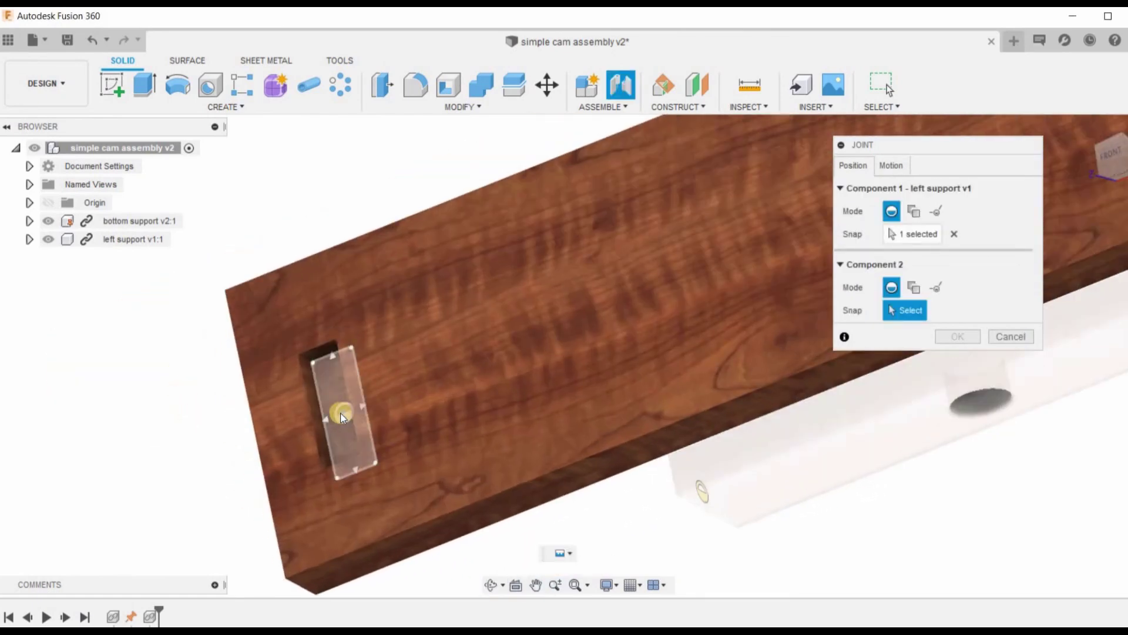
left_click(340, 416)
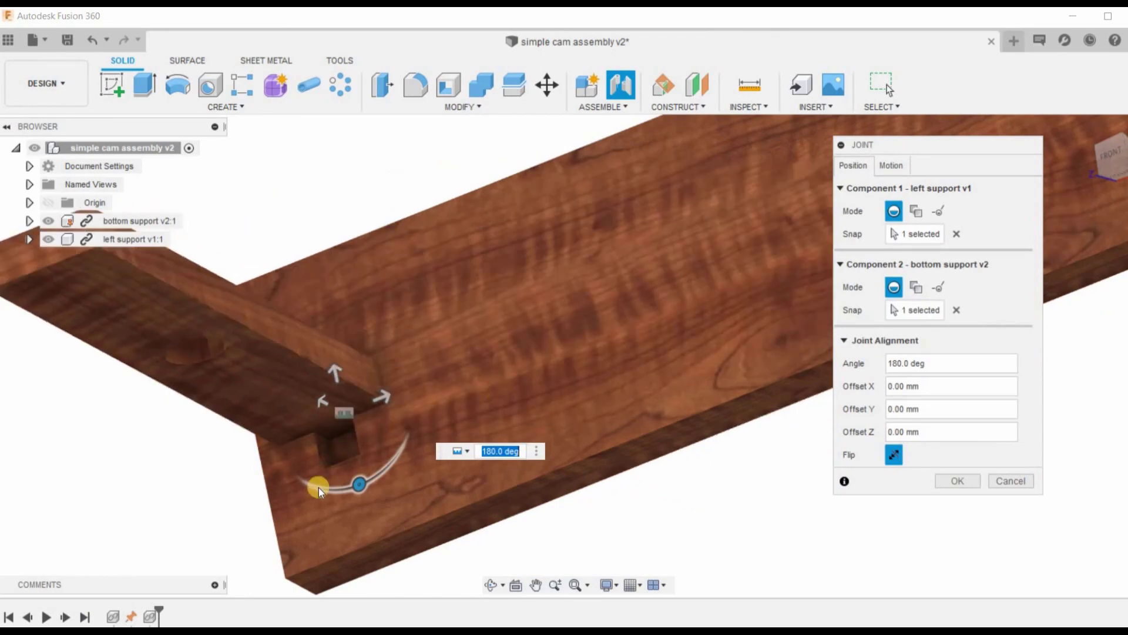
- Set the joint alignment angle to 270 deg so the left support fits the slot, and complete the joint
scroll(413, 438, "down", 4)
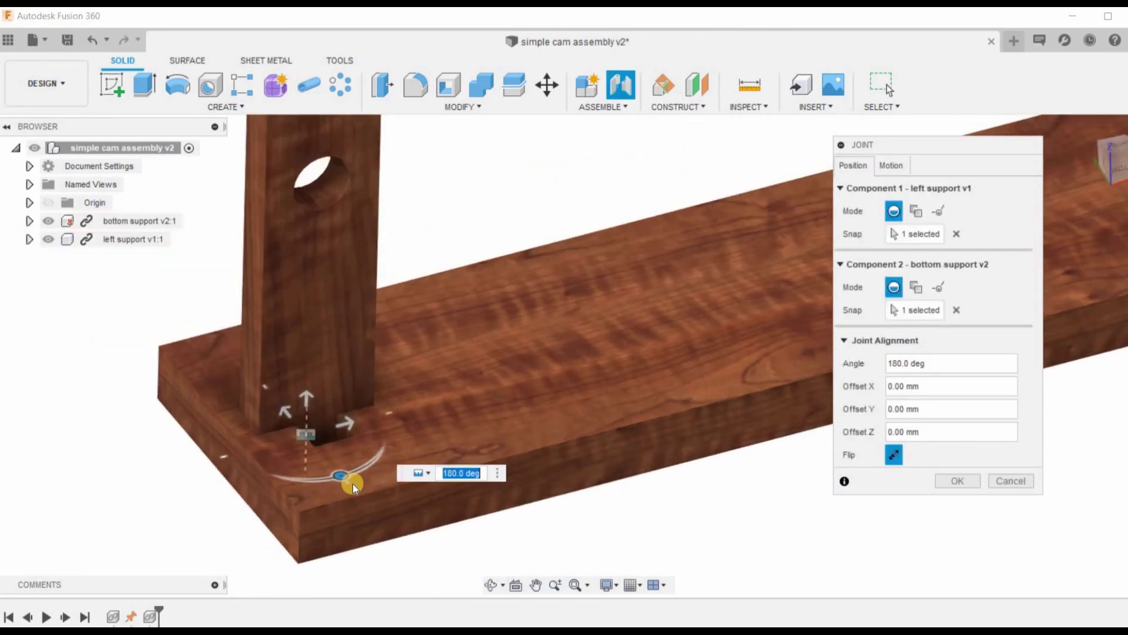
left_click_drag(342, 477, 422, 412)
left_click(481, 474)
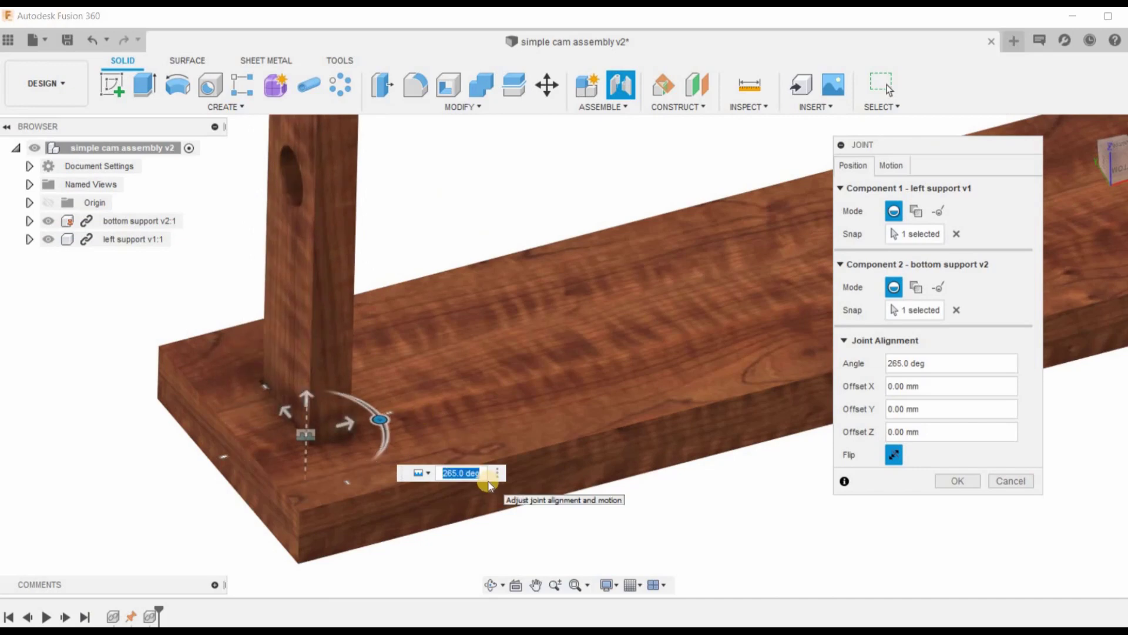
type("27")
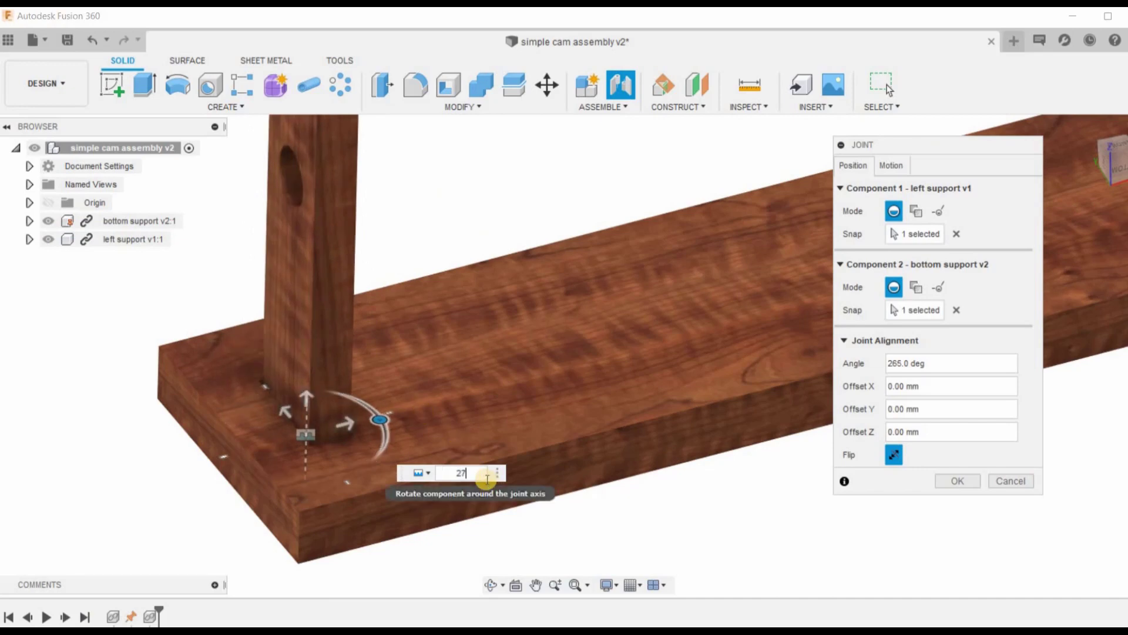
type("0")
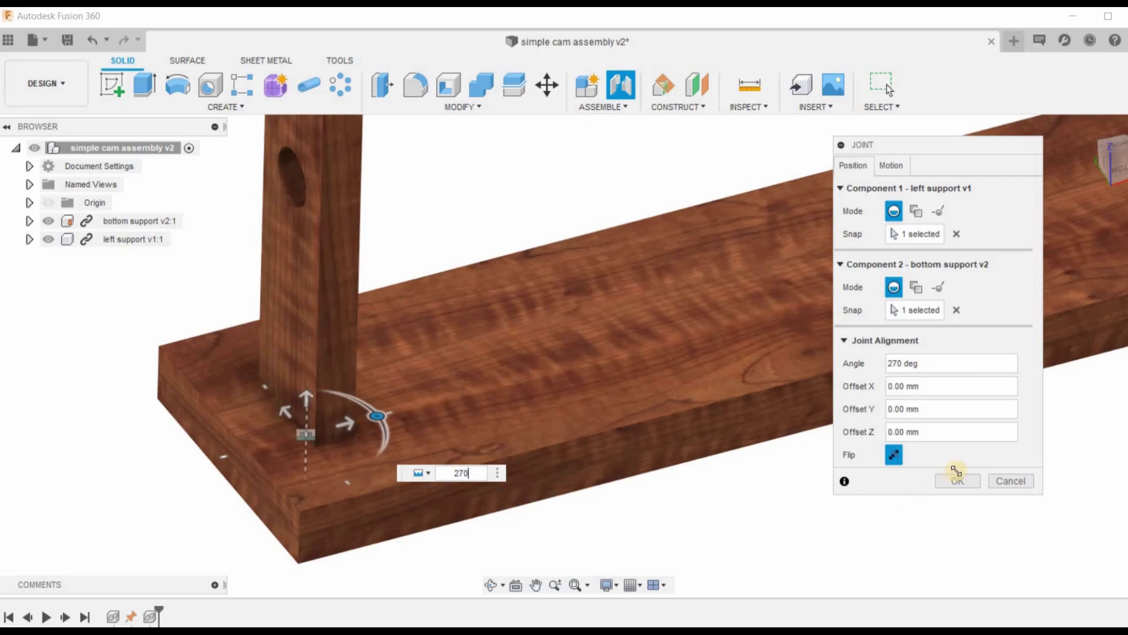
left_click(958, 481)
scroll(852, 436, "down", 4)
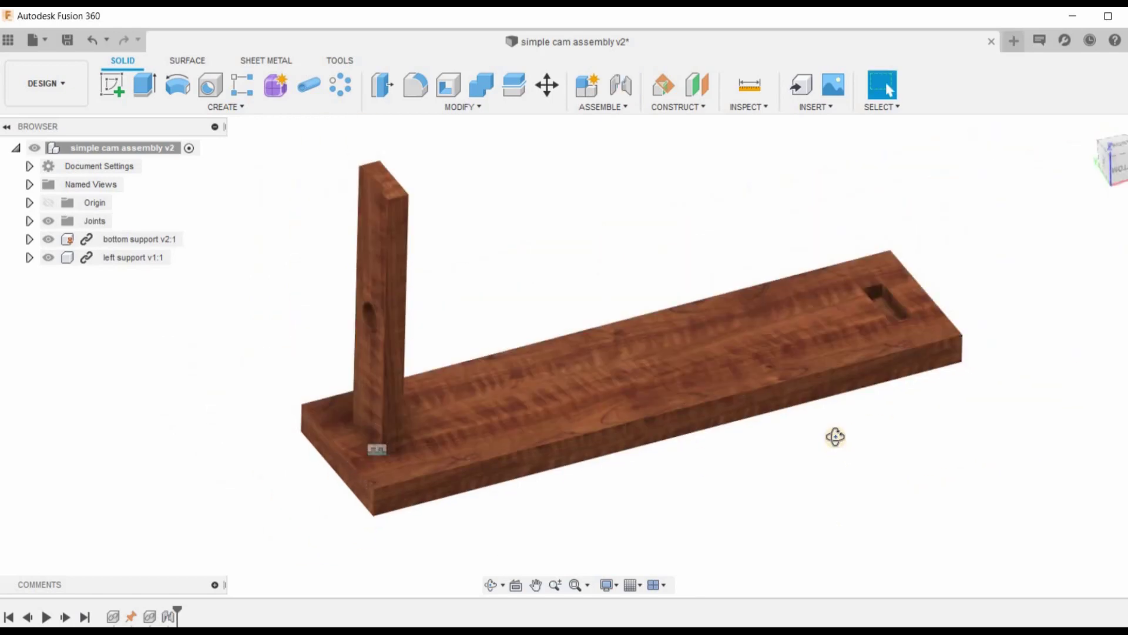
- Examine how the left support sits in the bottom support's slot using the Wireframe visual style, and restore the Shaded style
middle_click_drag(836, 437, 820, 464, "shift")
left_click(493, 585)
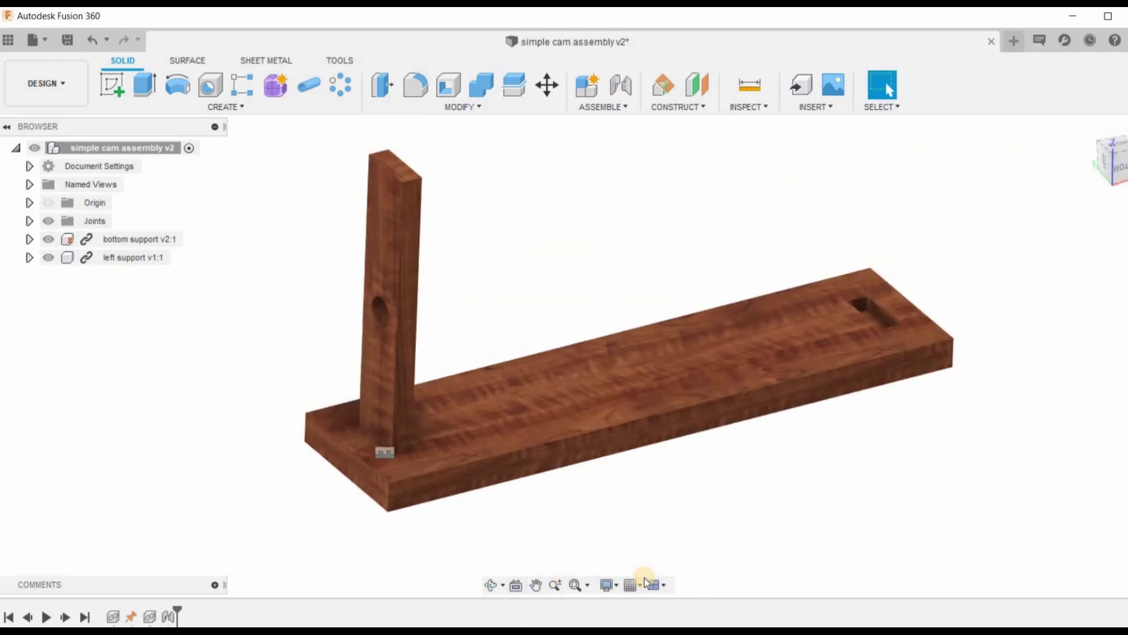
left_click(609, 585)
mouse_move(725, 446)
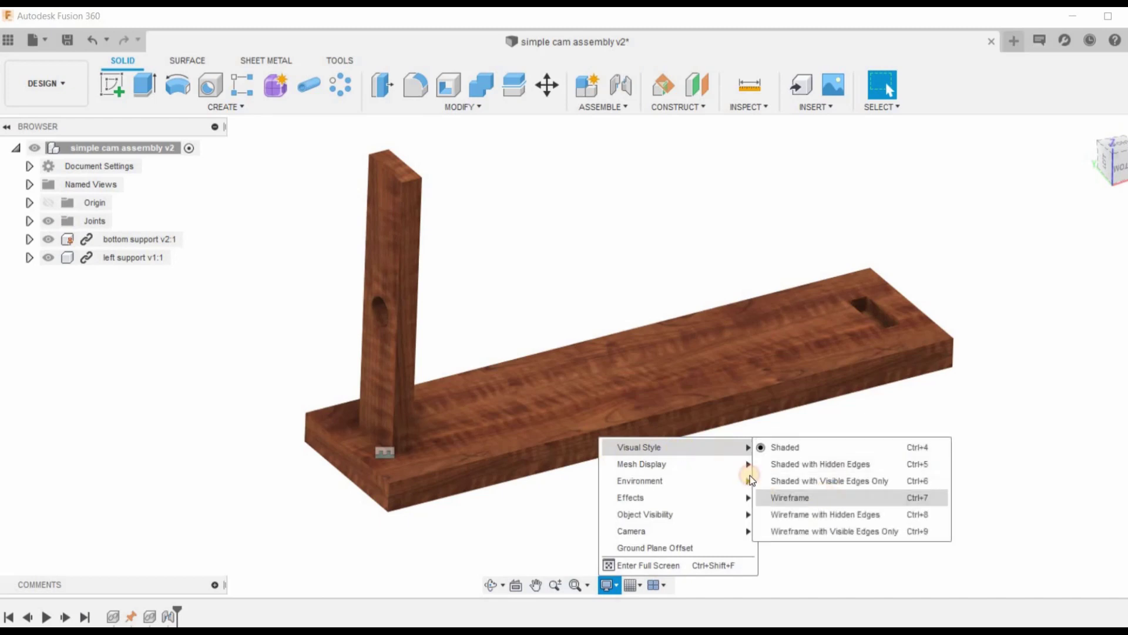
left_click(830, 495)
scroll(318, 467, "up", 3)
scroll(441, 479, "down", 3)
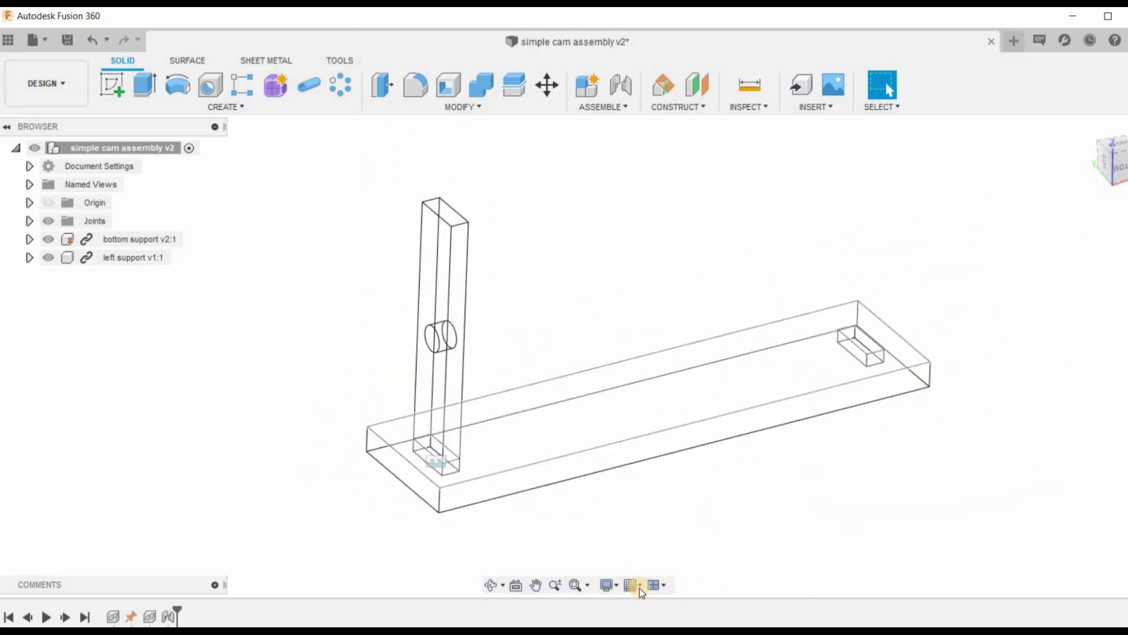
left_click(607, 586)
left_click(609, 585)
mouse_move(725, 446)
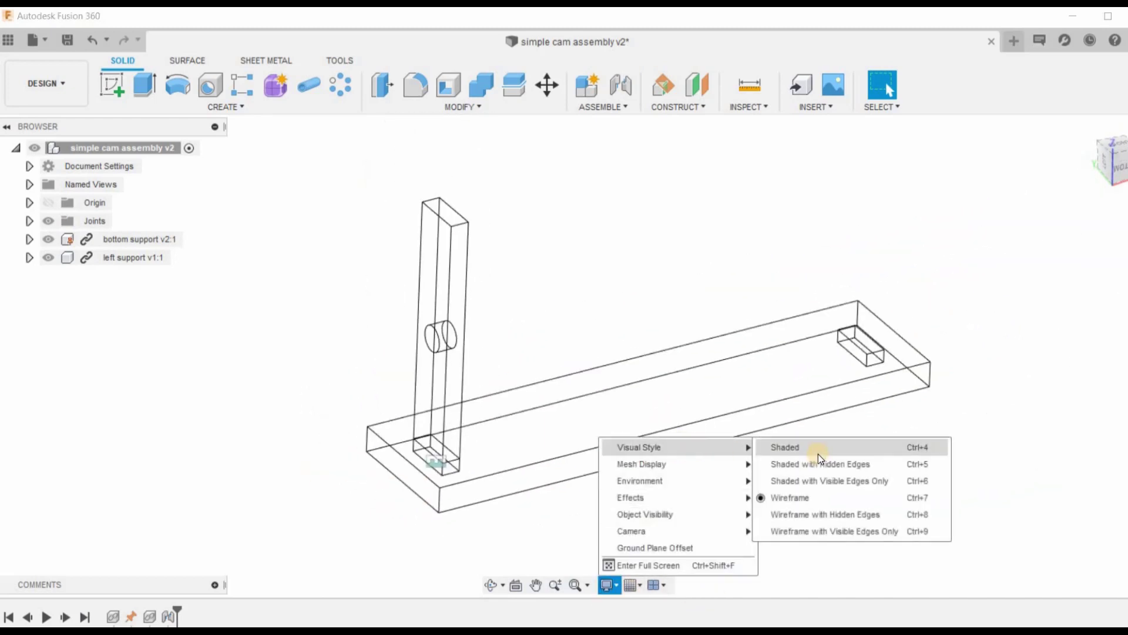
left_click(788, 449)
middle_click_drag(911, 448, 707, 444, "shift")
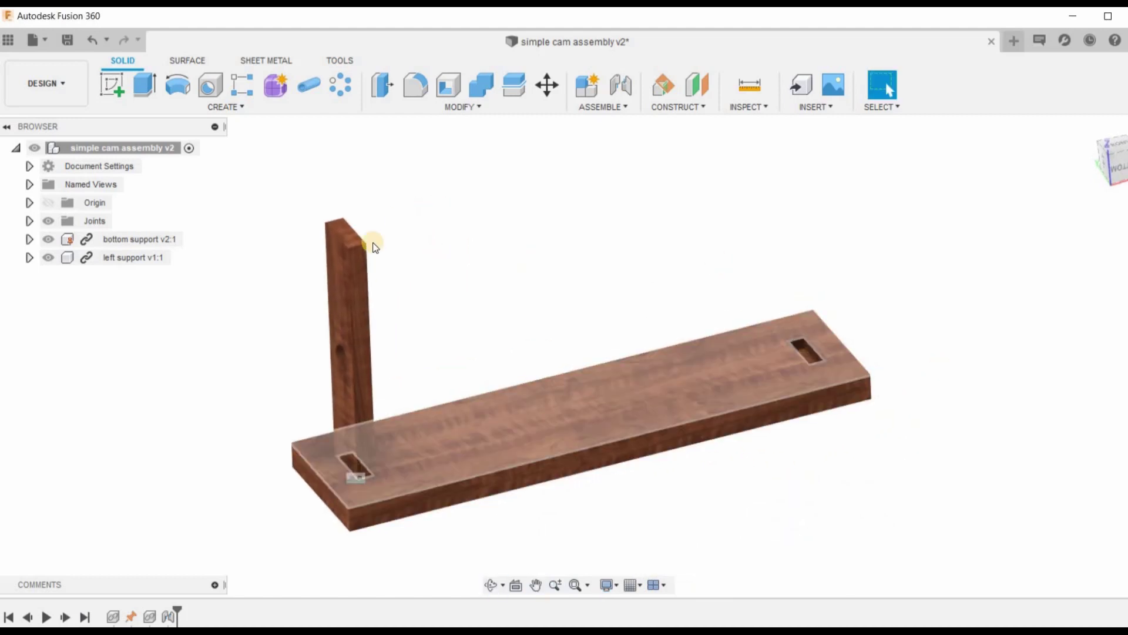
- Insert the right support part into the design and move it up clear of the bottom support
left_click(9, 40)
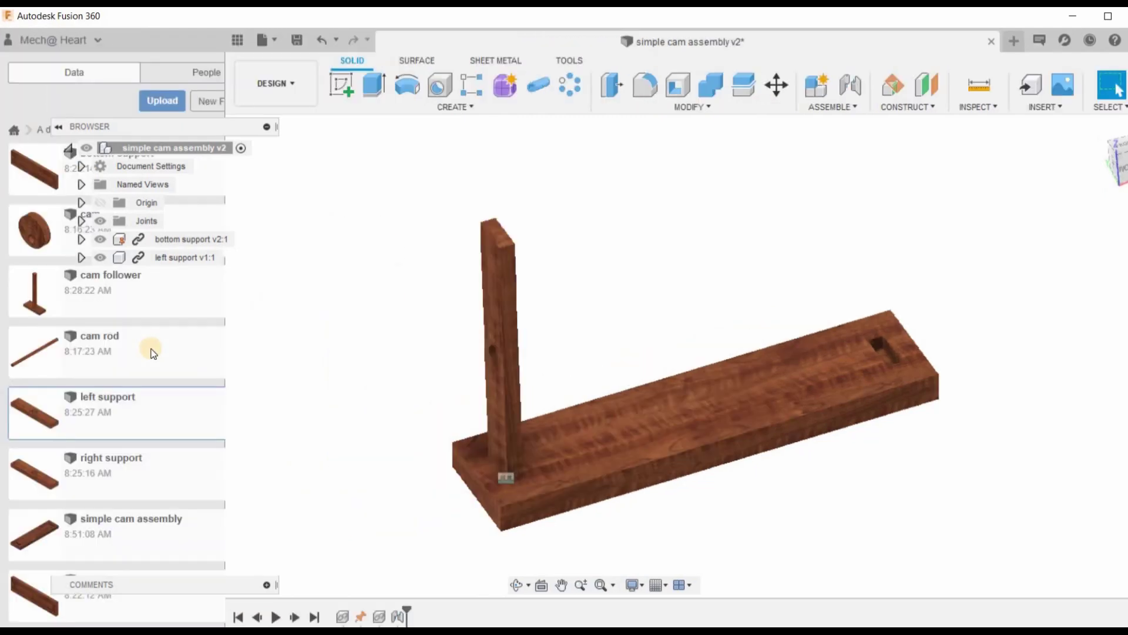
right_click(171, 473)
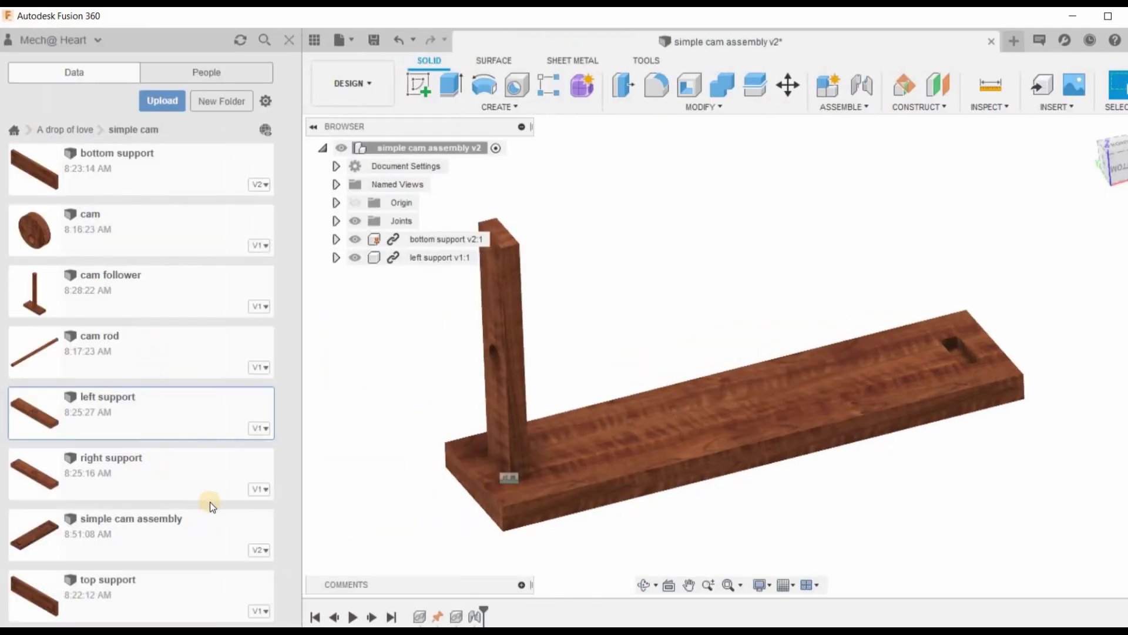
left_click(288, 42)
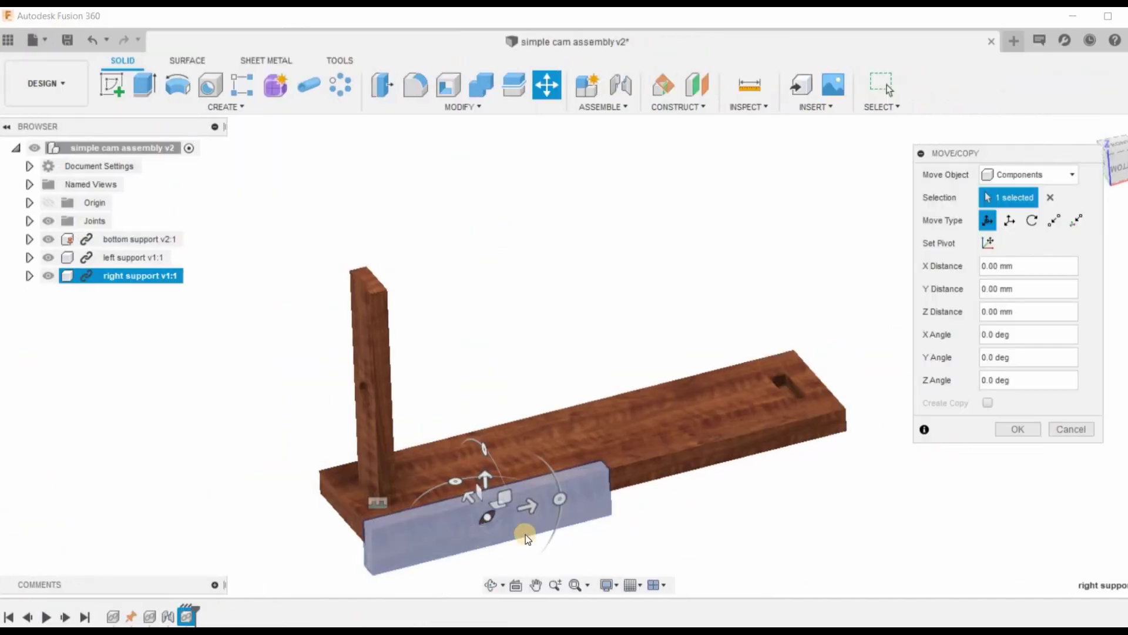
left_click_drag(504, 496, 697, 296)
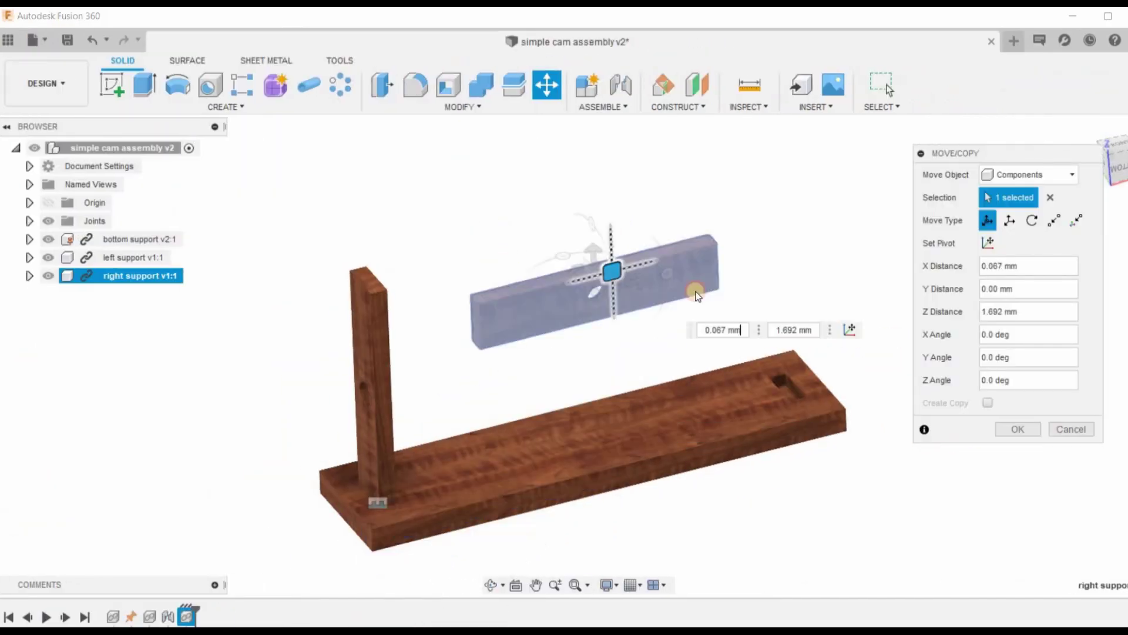
left_click(1015, 429)
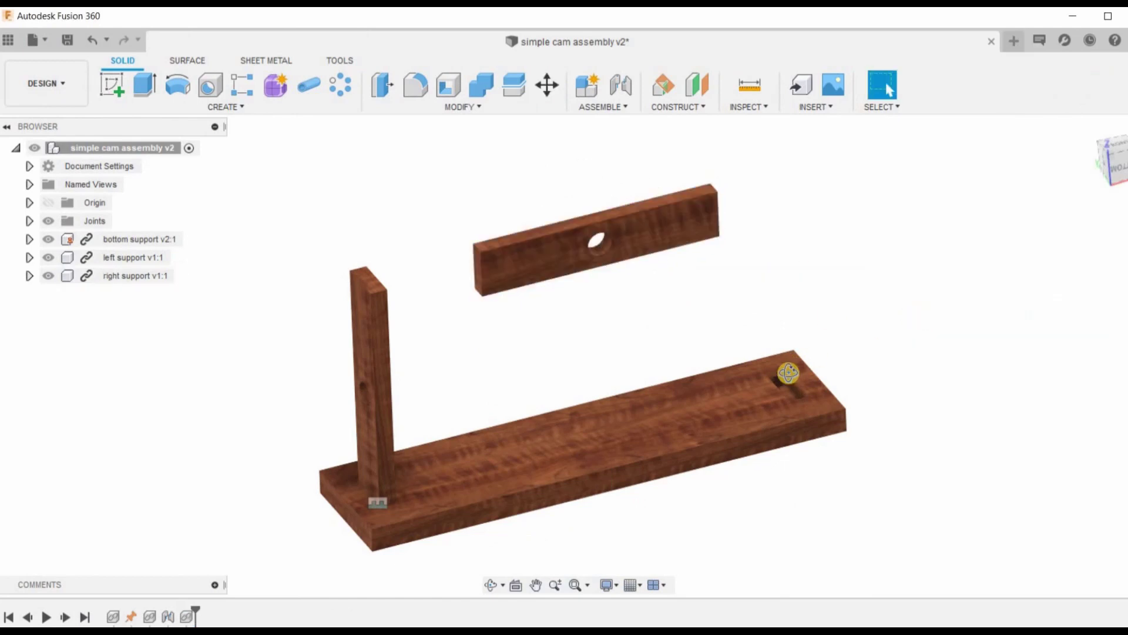
- Start a joint from the centre of the right support's end face to the floor of the bottom support's empty slot
middle_click_drag(788, 373, 551, 131, "shift")
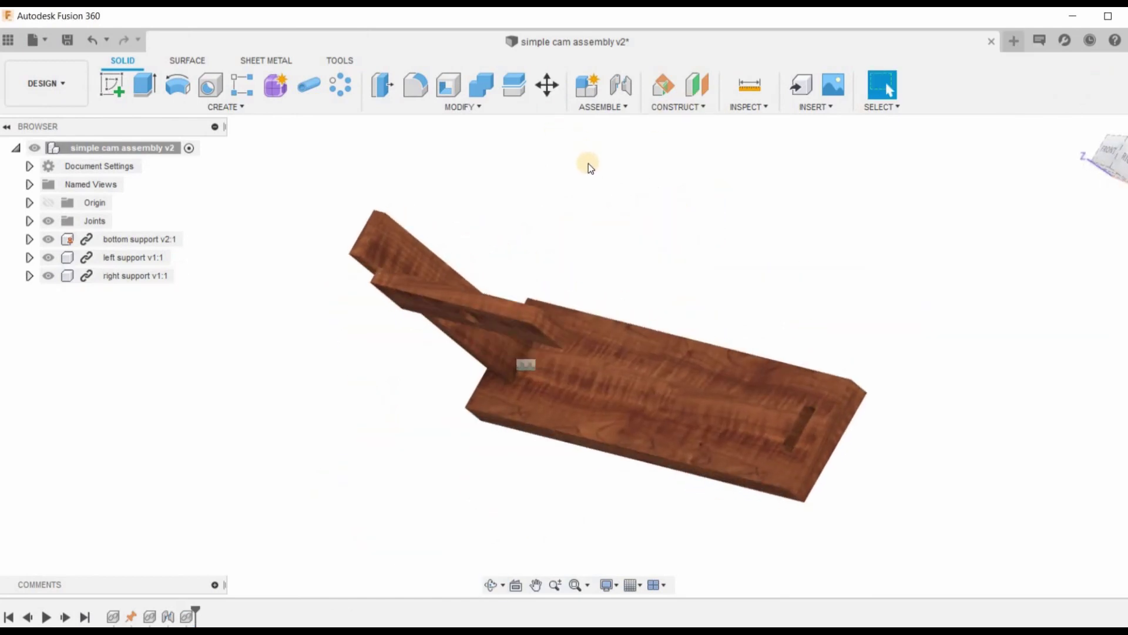
key("j")
scroll(534, 343, "up", 3)
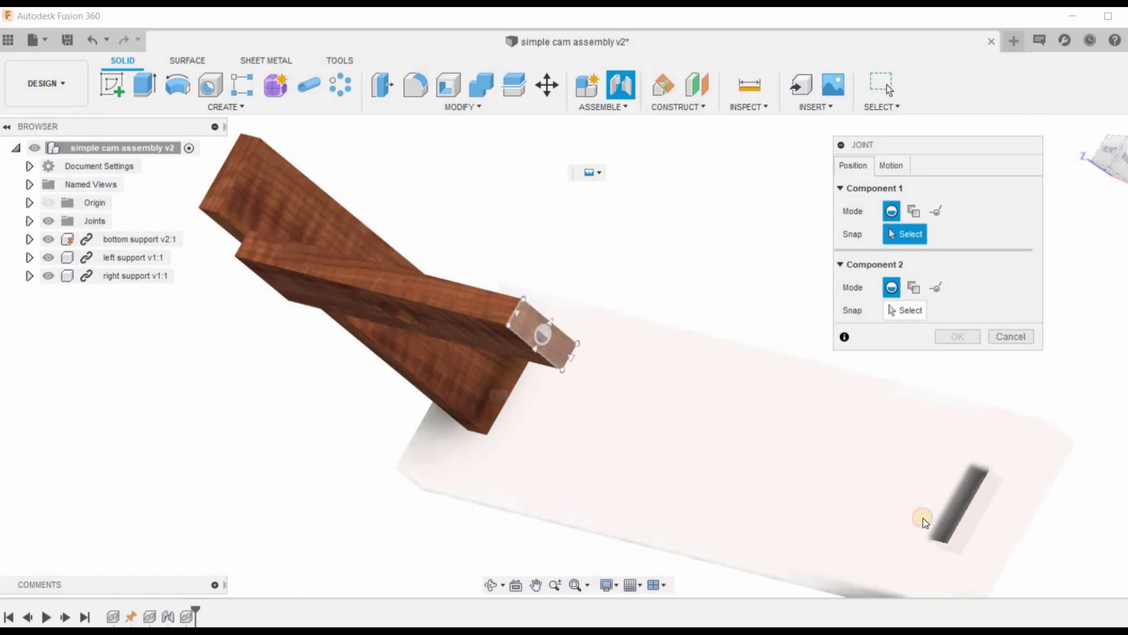
mouse_move(905, 511)
middle_mouse_down("shift")
mouse_move(922, 513)
mouse_move(906, 506)
middle_mouse_up("shift")
scroll(899, 499, "up", 3)
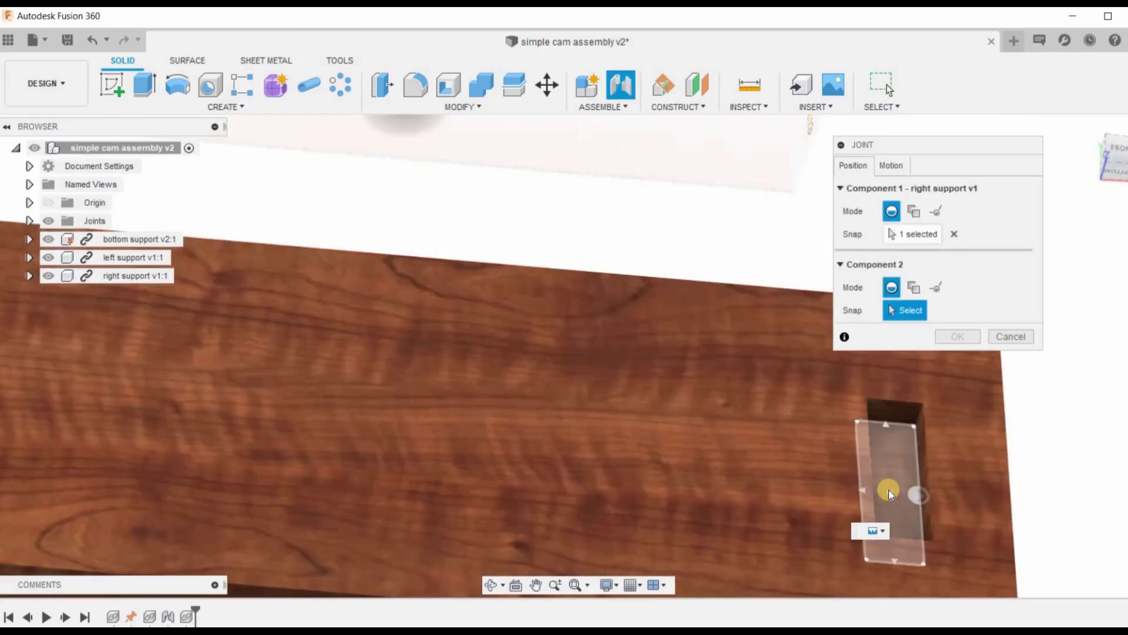
left_click(985, 445)
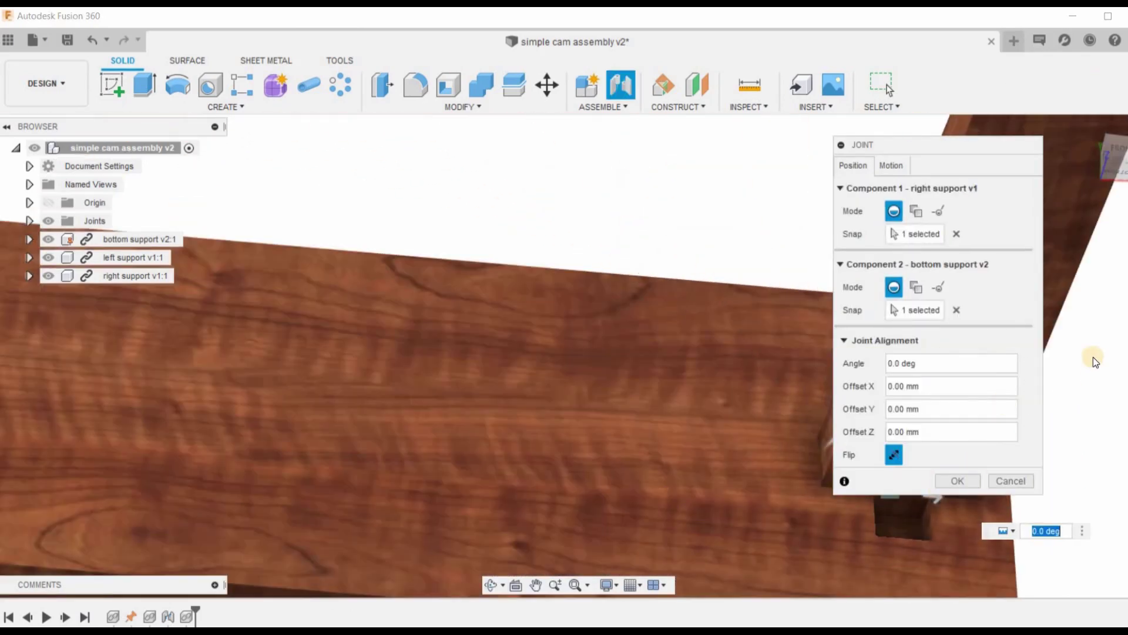
- Set the joint alignment angle to -90 deg so the right support fits the slot, and complete the joint
scroll(681, 412, "down", 5)
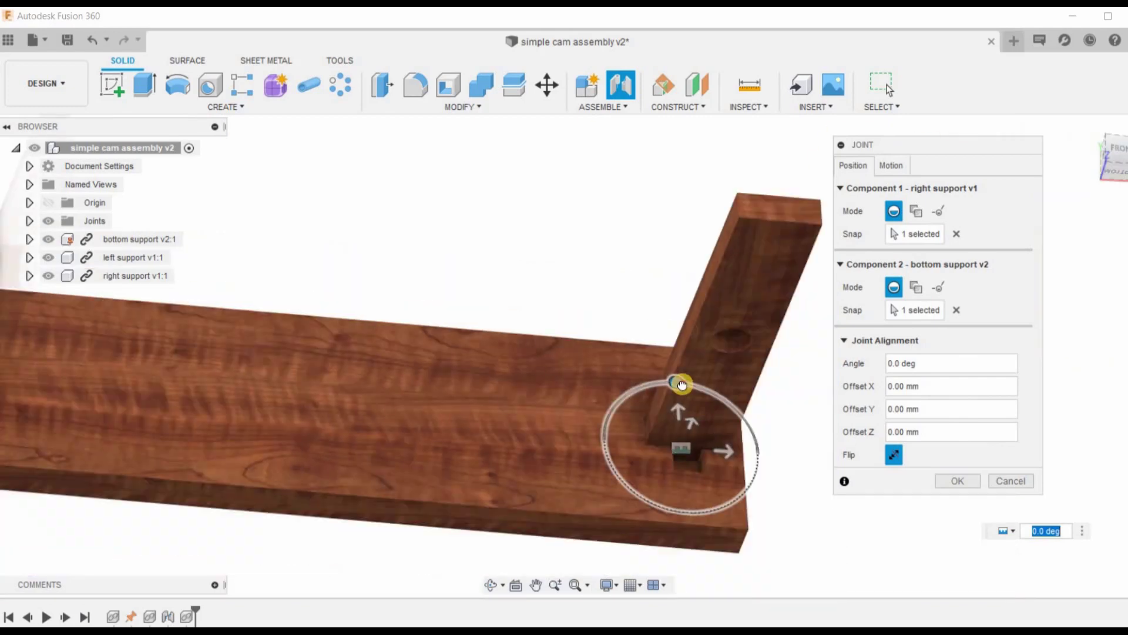
left_click_drag(682, 385, 725, 435)
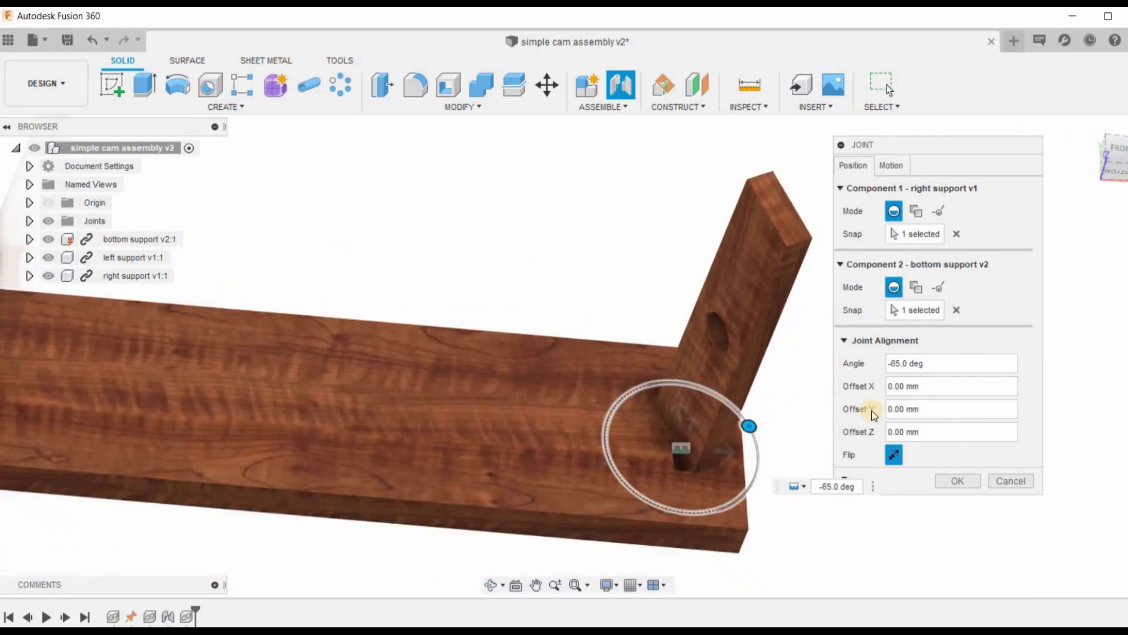
left_click_drag(872, 410, 871, 414)
left_click_drag(928, 362, 583, 344)
type("-")
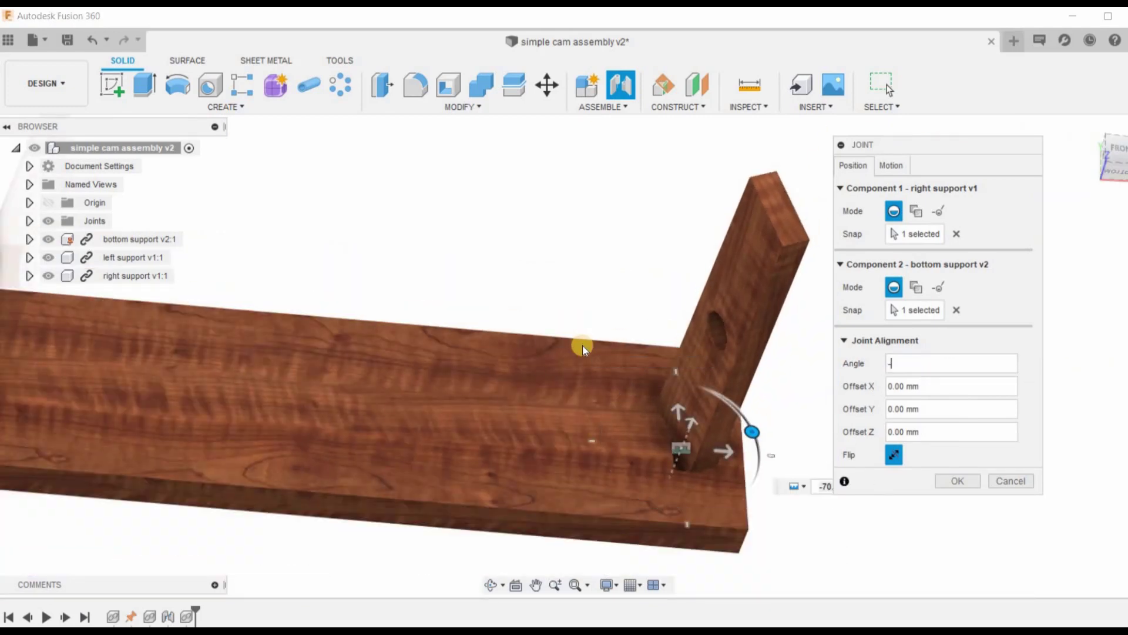
type("90")
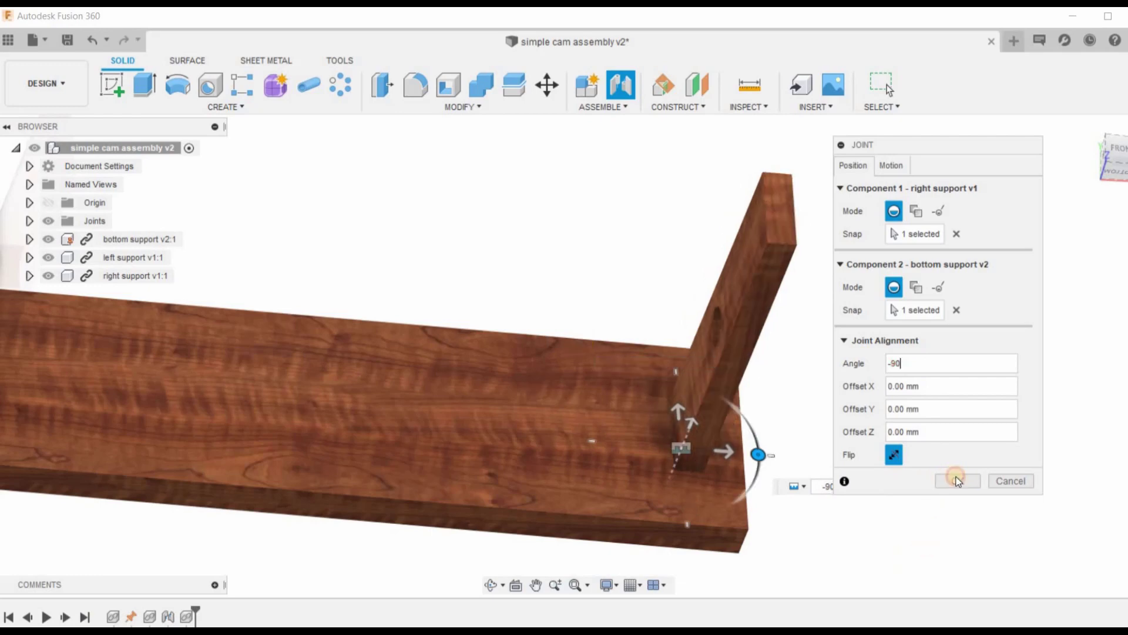
left_click(956, 481)
middle_click_drag(911, 373, 851, 436, "shift")
scroll(846, 436, "down", 3)
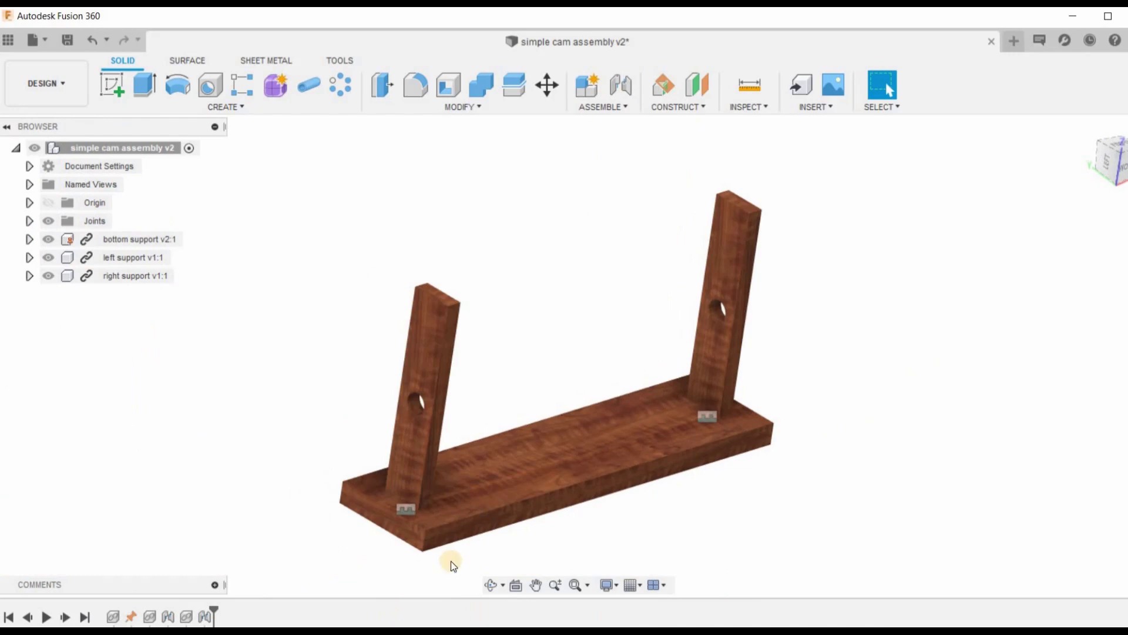
- Insert the cam rod part into the design and move it clear of the left support
key("alt+Tab")
left_click(8, 40)
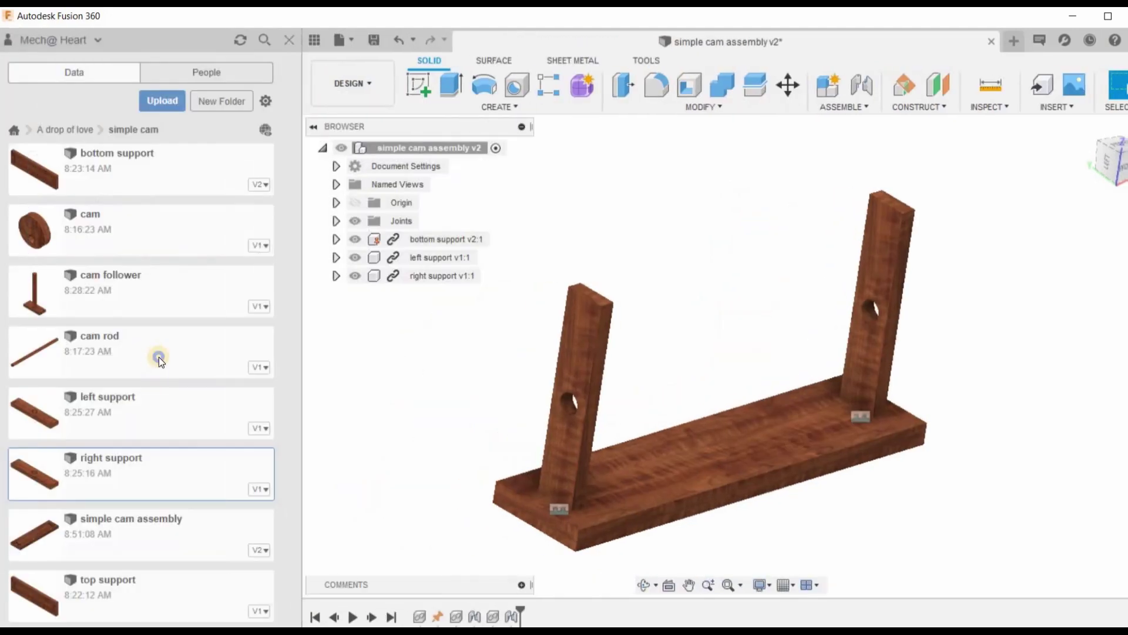
right_click(158, 357)
left_click(196, 382)
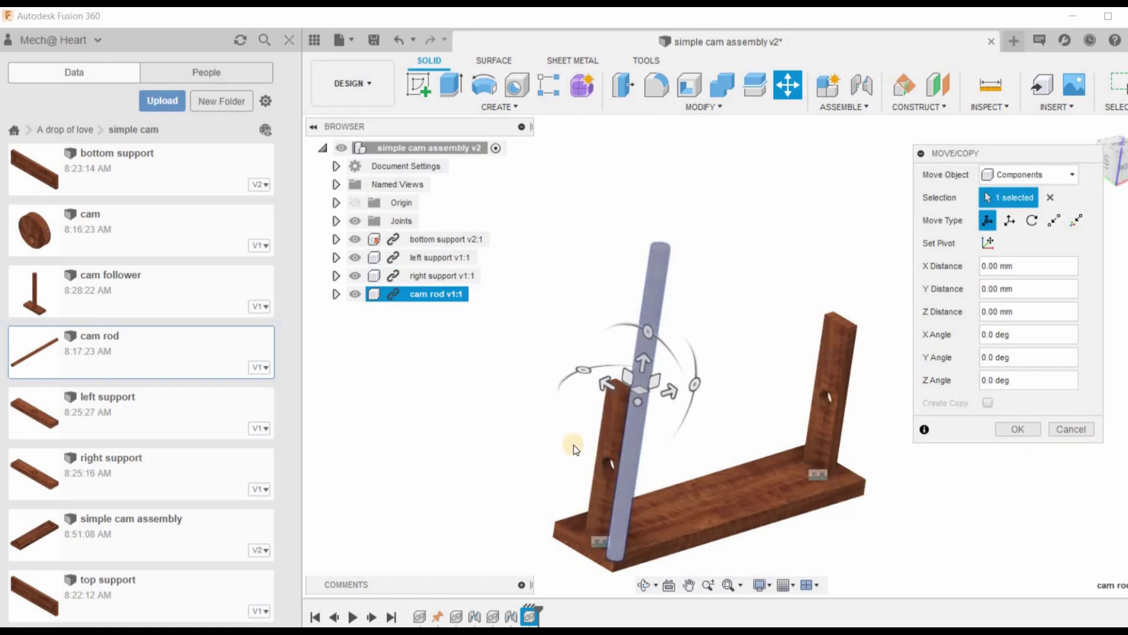
scroll(592, 498, "up", 5)
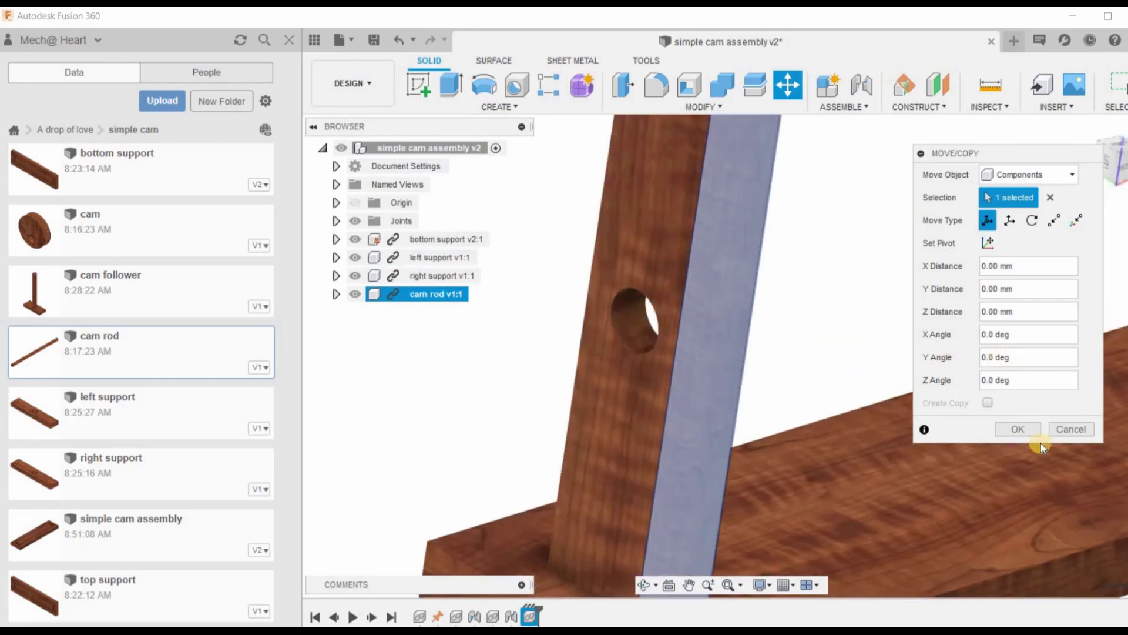
key("Escape")
scroll(865, 305, "down", 4)
left_click_drag(785, 373, 935, 181)
middle_click_drag(936, 181, 847, 541, "shift")
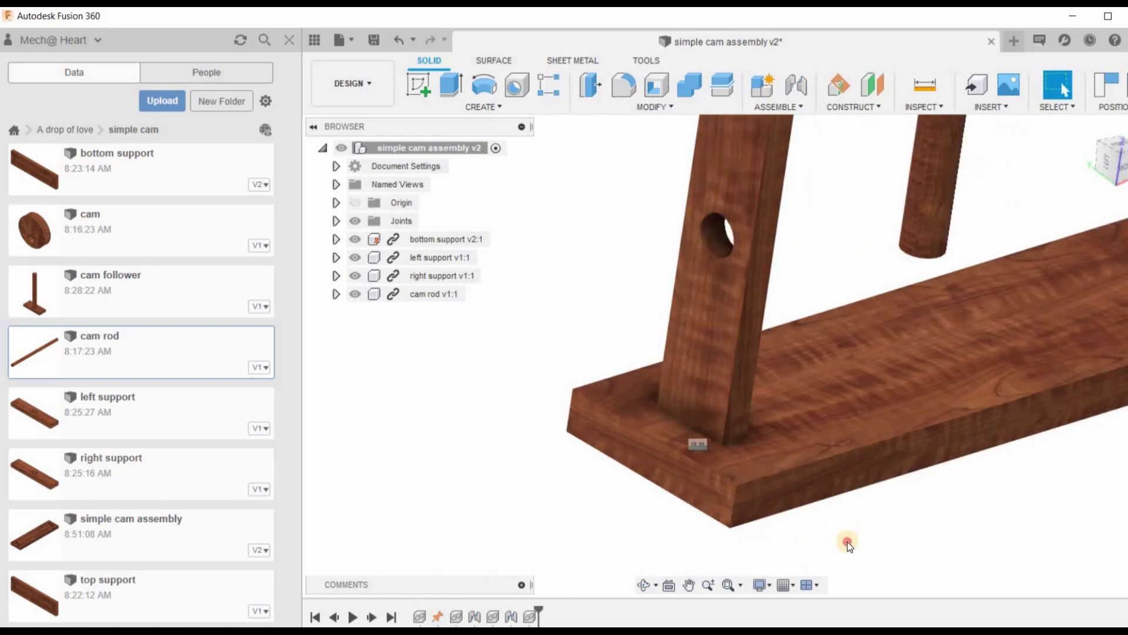
- Measure the distance between the left support's outer face and the adjacent end face of the bottom support
left_click(926, 94)
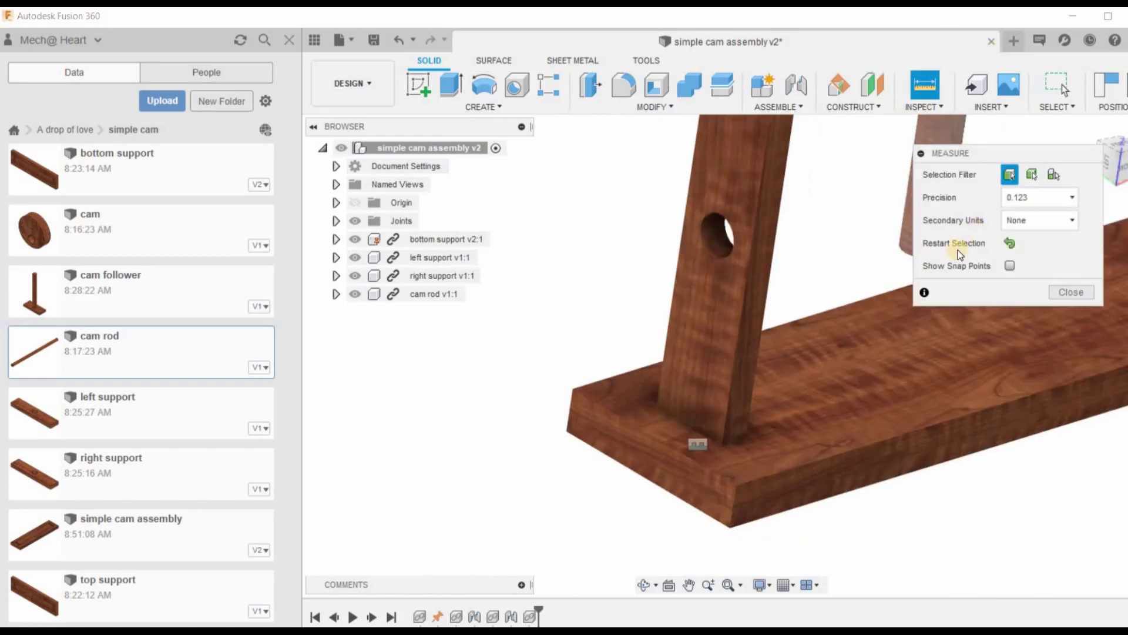
left_click(706, 341)
left_click(676, 470)
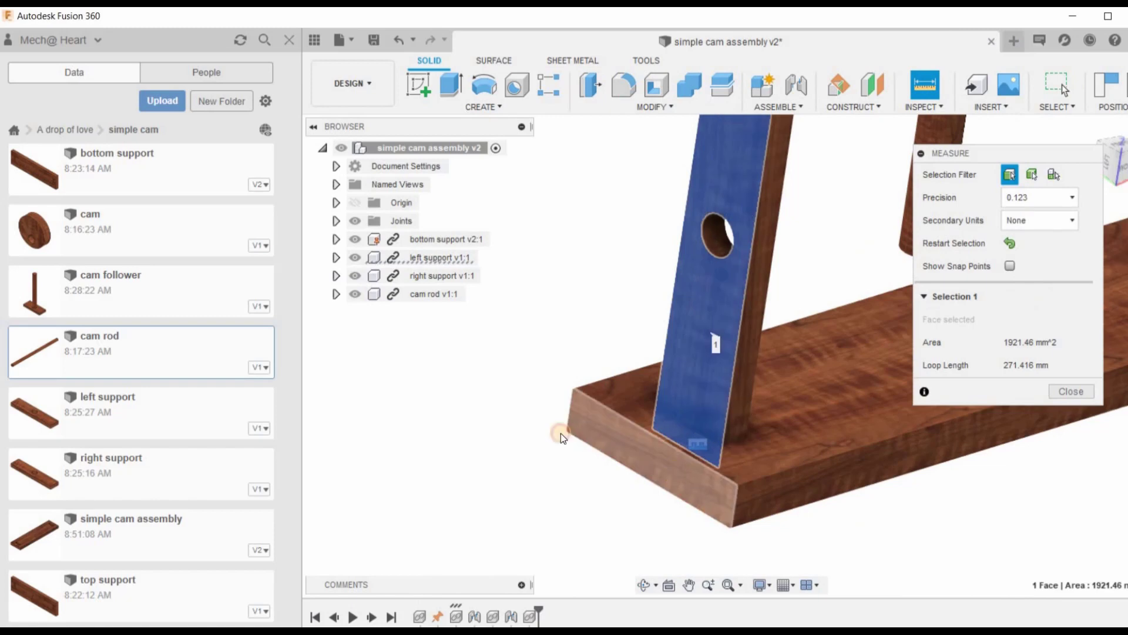
left_click(1051, 570)
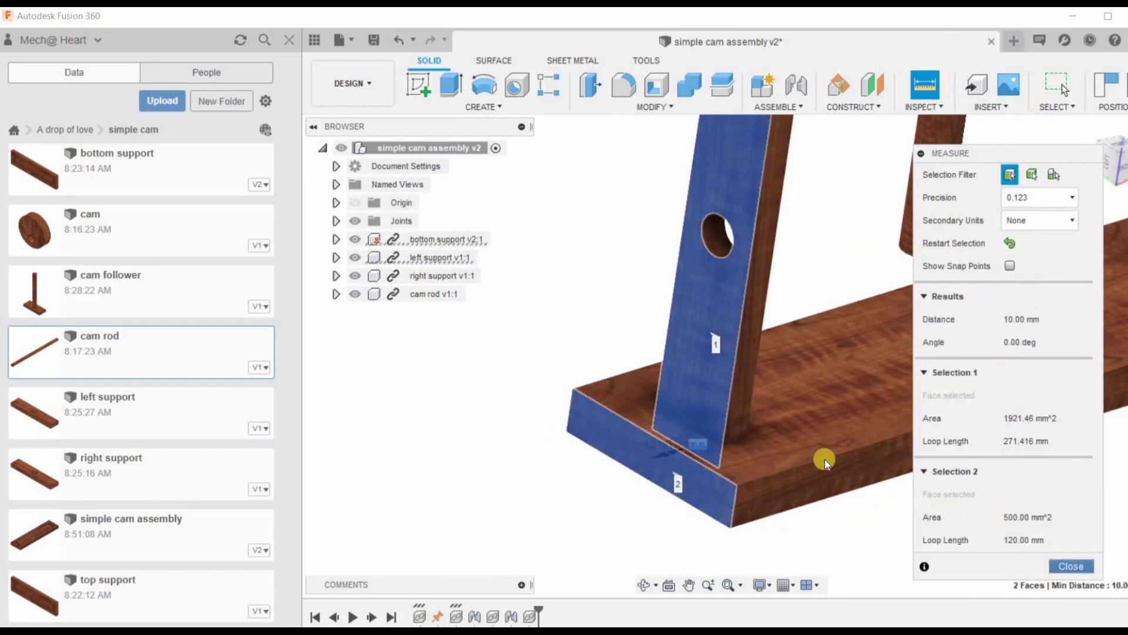
- Capture the moved rod's position and start a joint from the centre of the cam rod's end face to the left support's hole
scroll(823, 459, "down", 3)
scroll(875, 485, "down", 3)
middle_click_drag(957, 325, 870, 372)
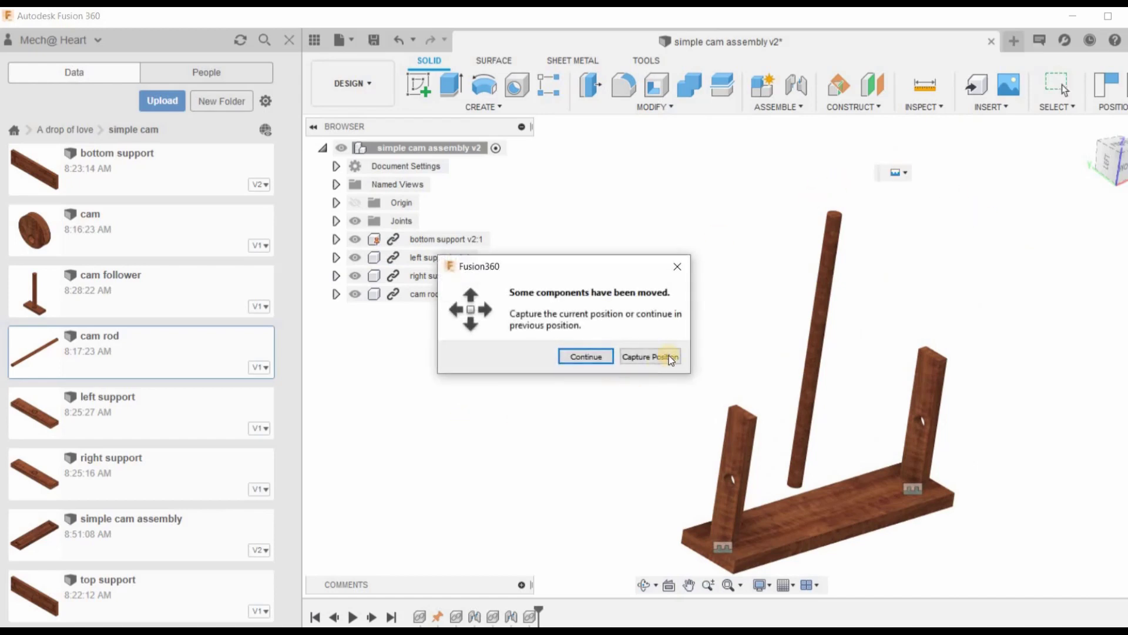
left_click(650, 357)
scroll(553, 322, "up", 5)
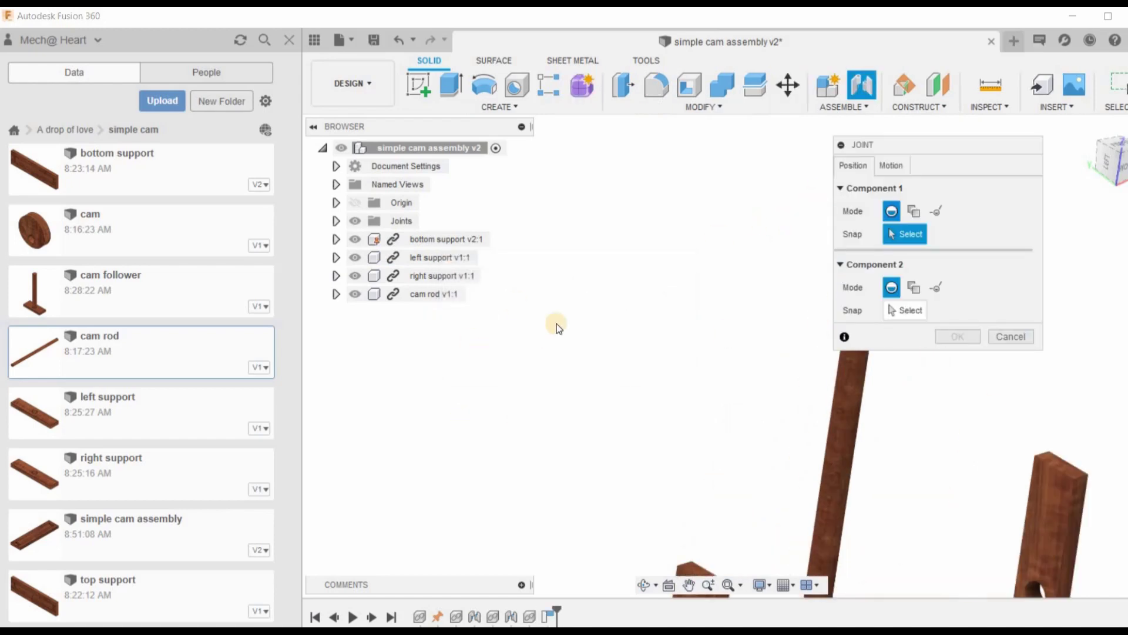
scroll(558, 293, "up", 4)
left_click(559, 293)
scroll(680, 202, "down", 5)
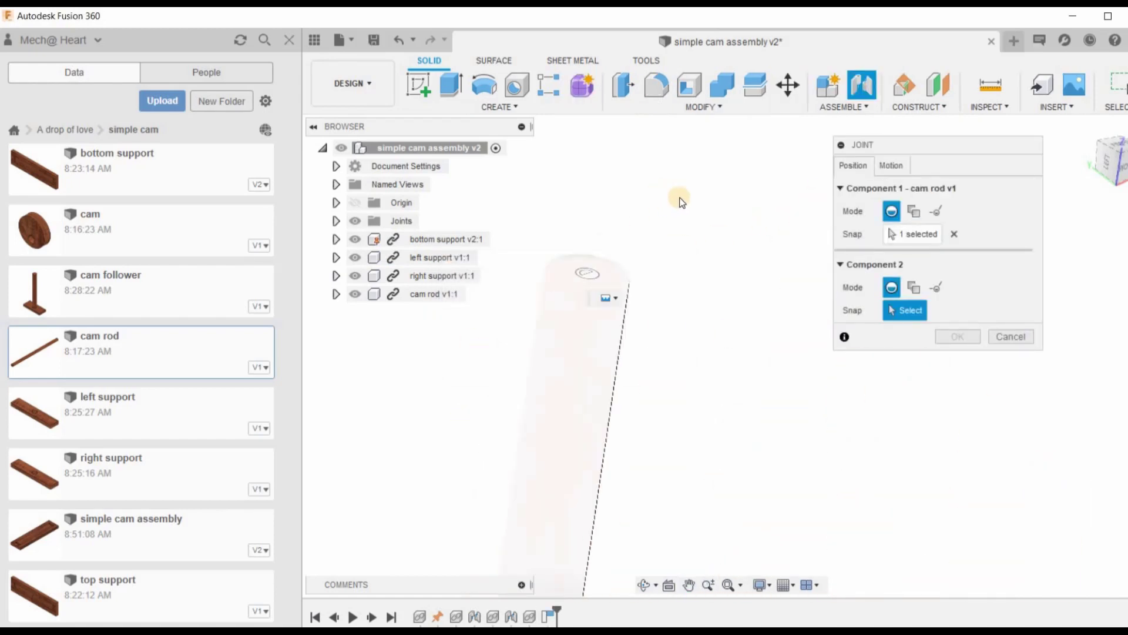
scroll(668, 298, "down", 3)
scroll(580, 405, "up", 6)
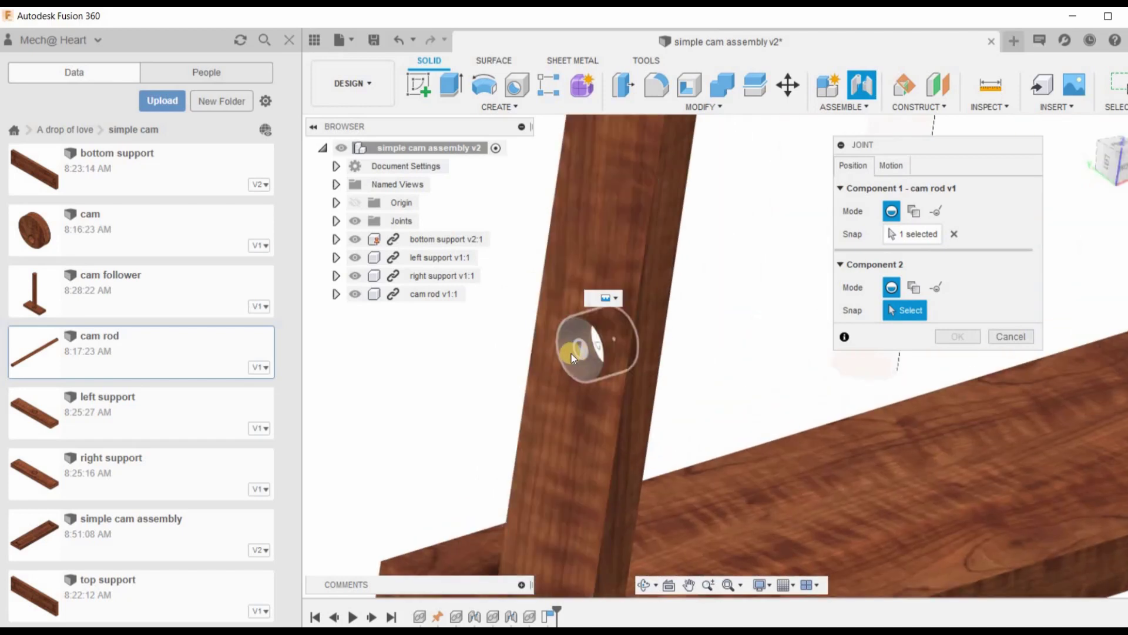
left_click(643, 415)
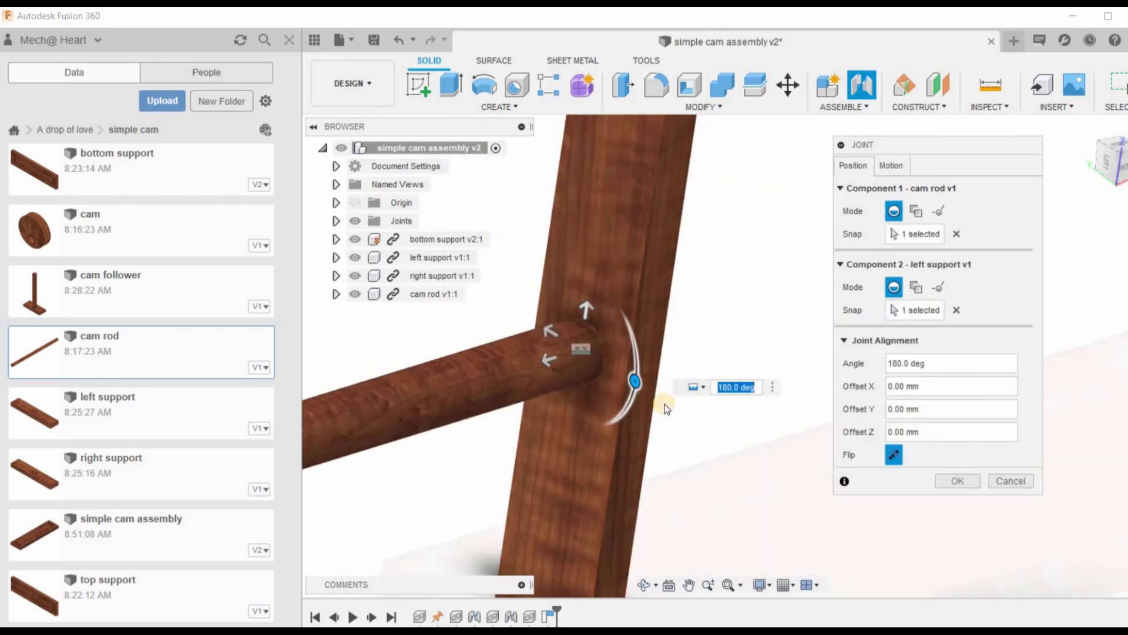
- Flip the cam rod joint towards the right support and set its Z offset to 15 mm
scroll(670, 407, "down", 5)
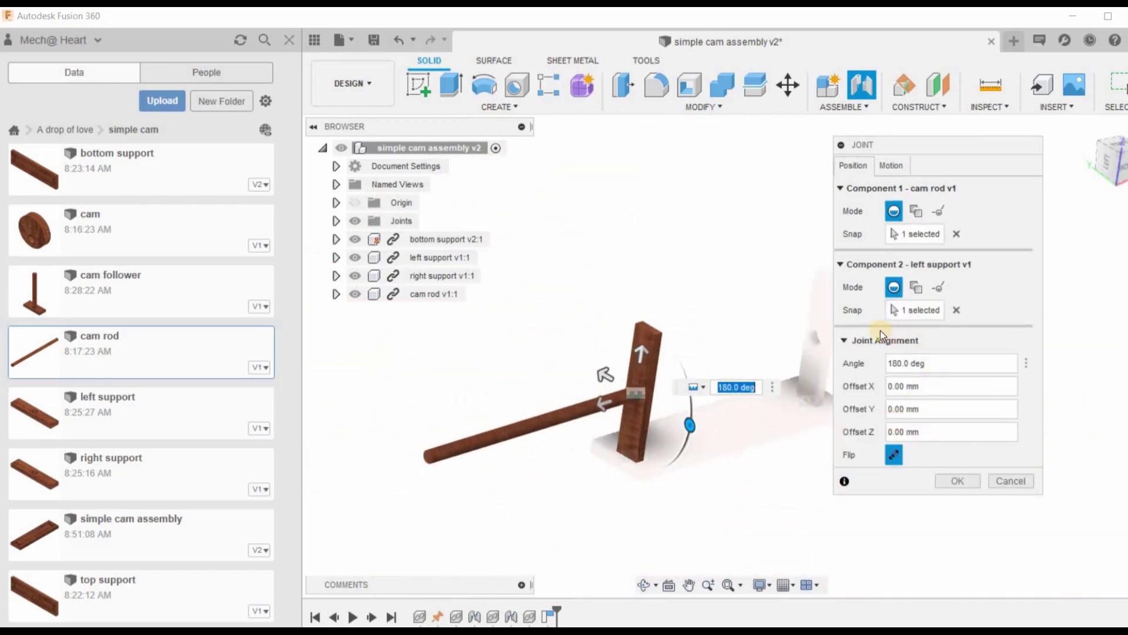
left_click(896, 455)
scroll(604, 416, "up", 5)
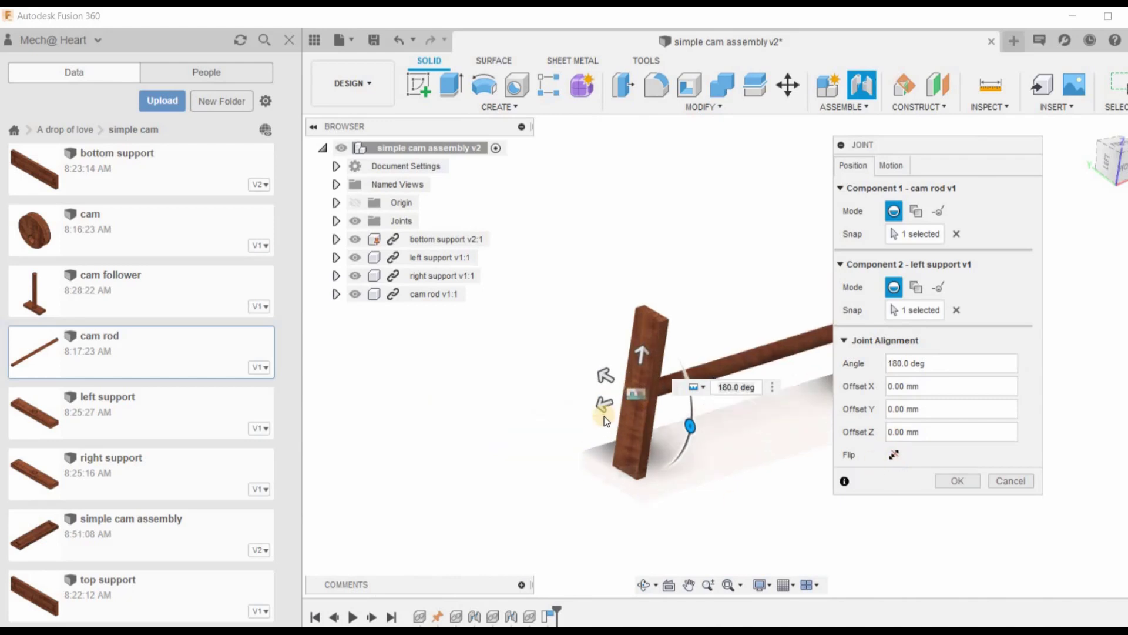
left_click_drag(639, 383, 592, 408)
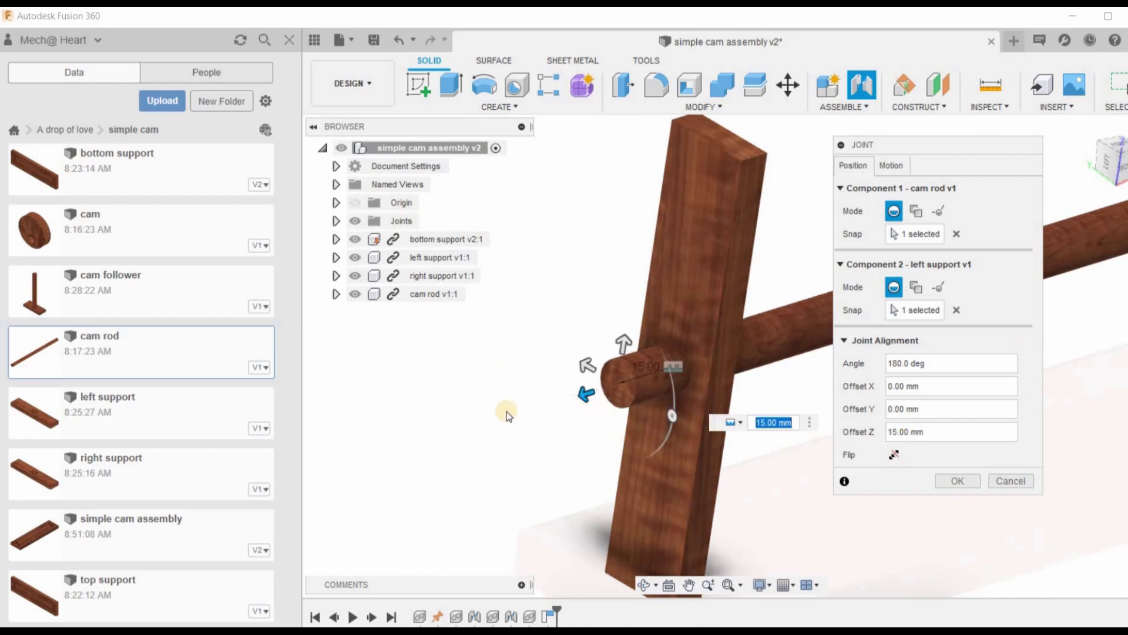
scroll(555, 497, "down", 3)
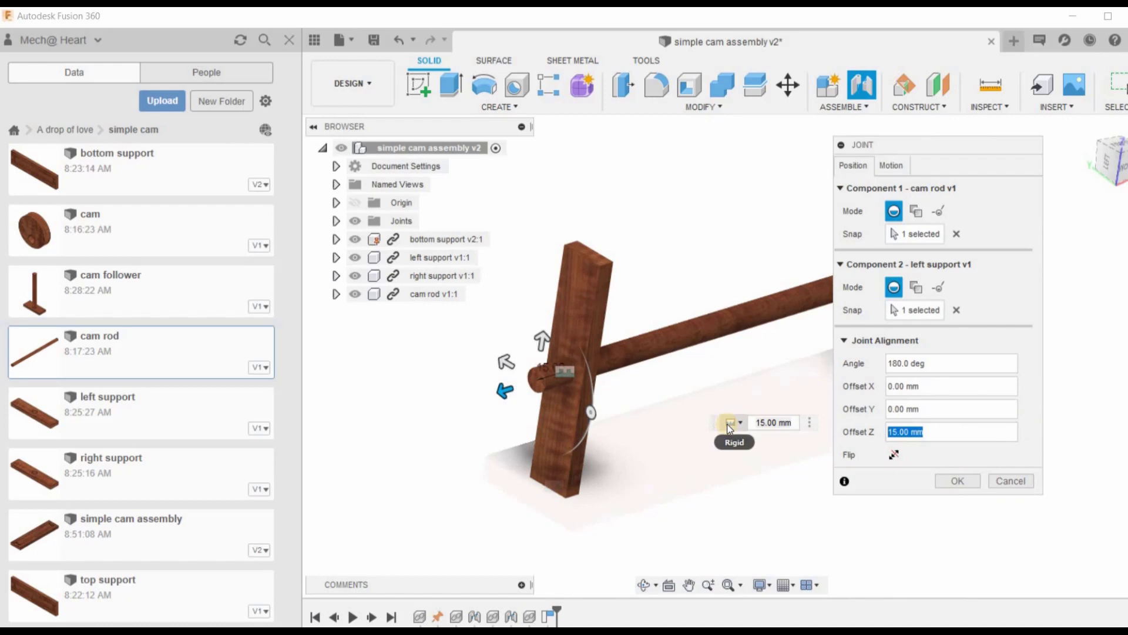
- Complete the cam rod joint with a 15 mm offset and save the assembly as a new version
type("15")
key("Return")
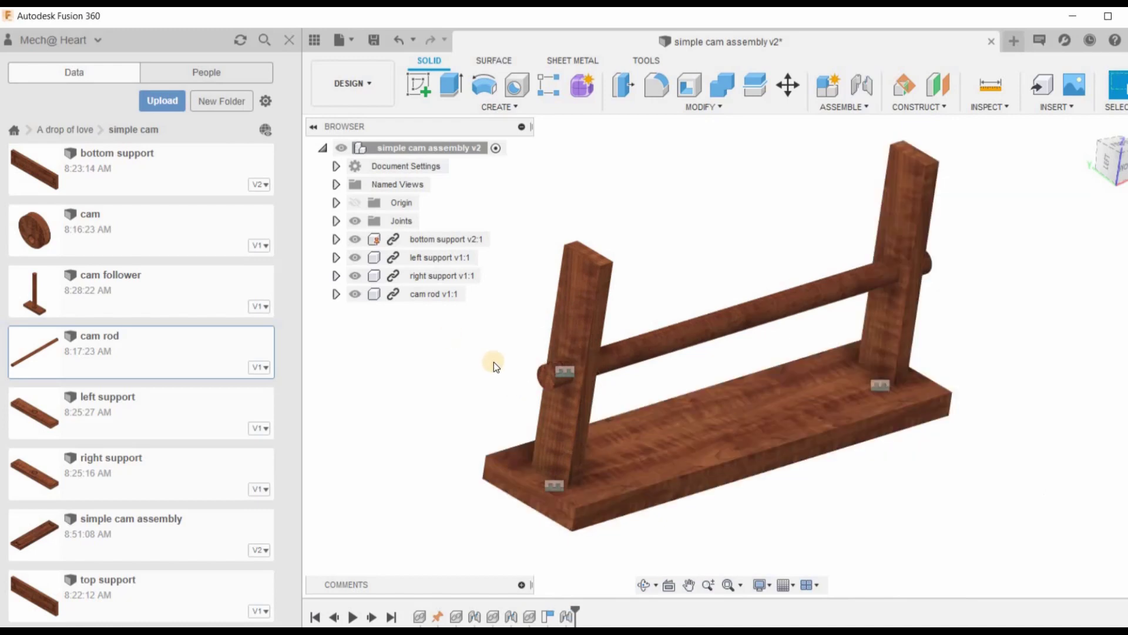
scroll(698, 365, "down", 2)
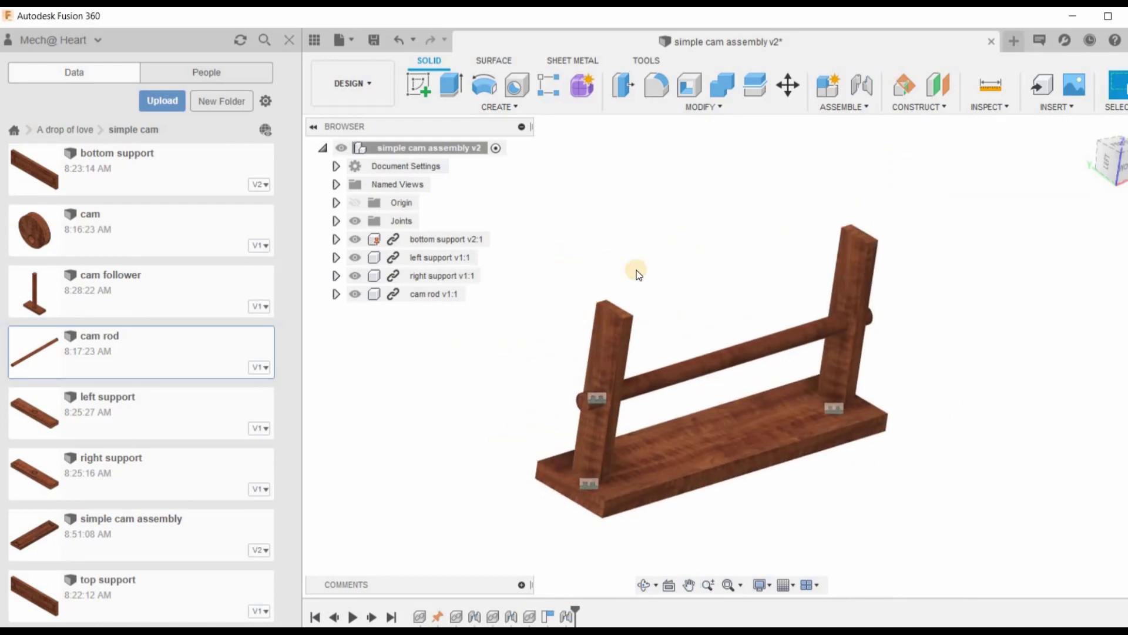
left_click(375, 41)
left_click(595, 351)
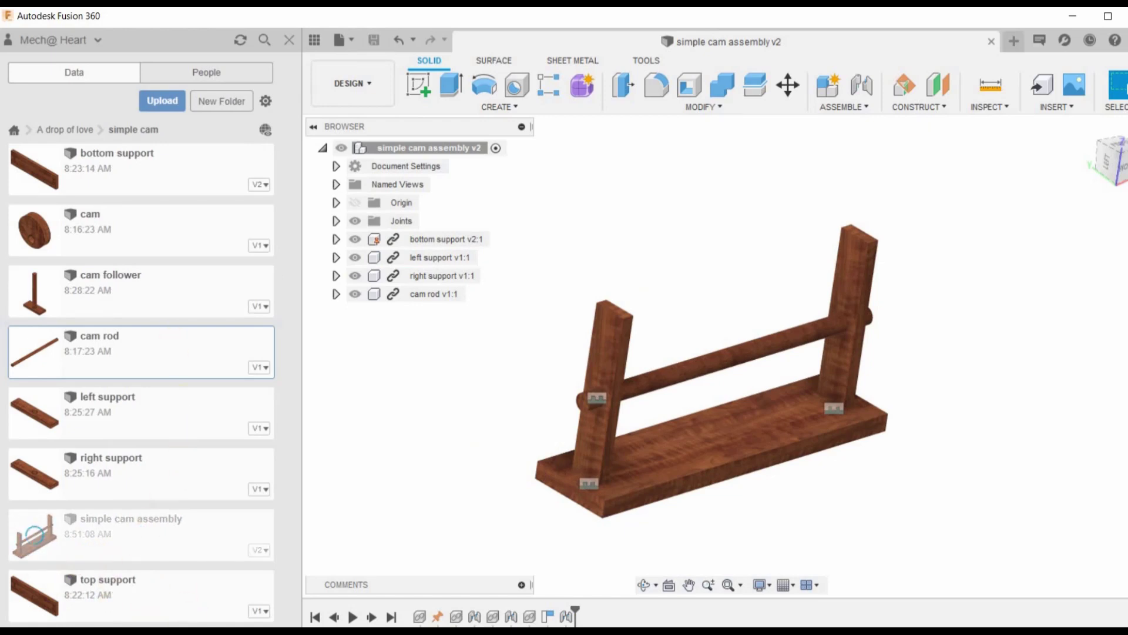
- Consult the assembly drawing in the Simple Cam PDF and insert the top support, moved about -20 mm in X and 112 mm in Z
key("alt+Tab")
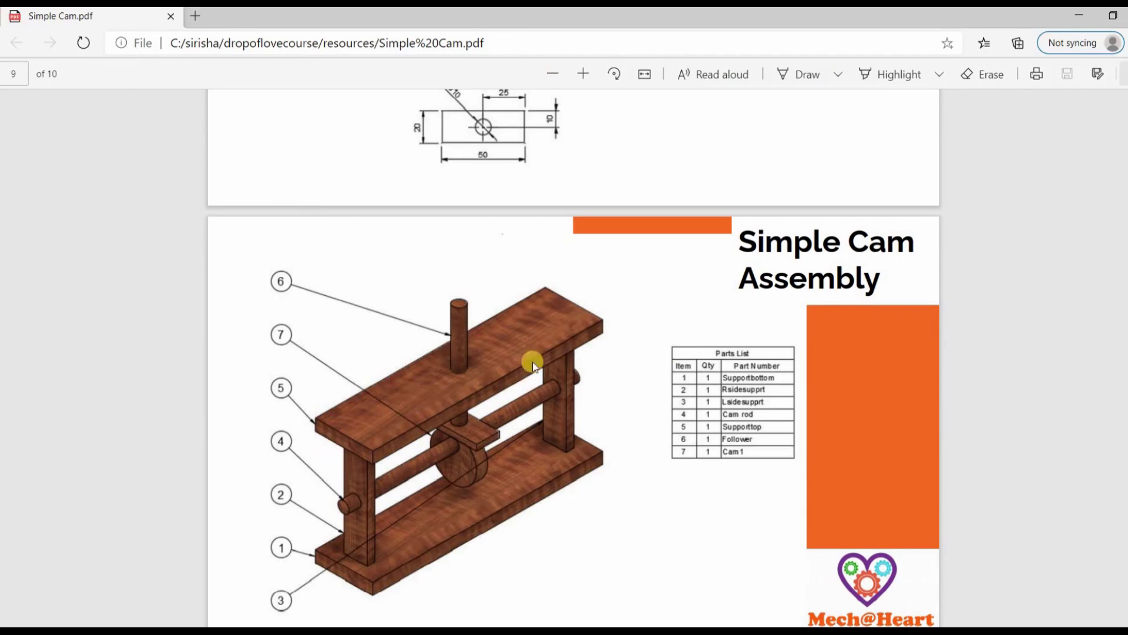
mouse_move(691, 630)
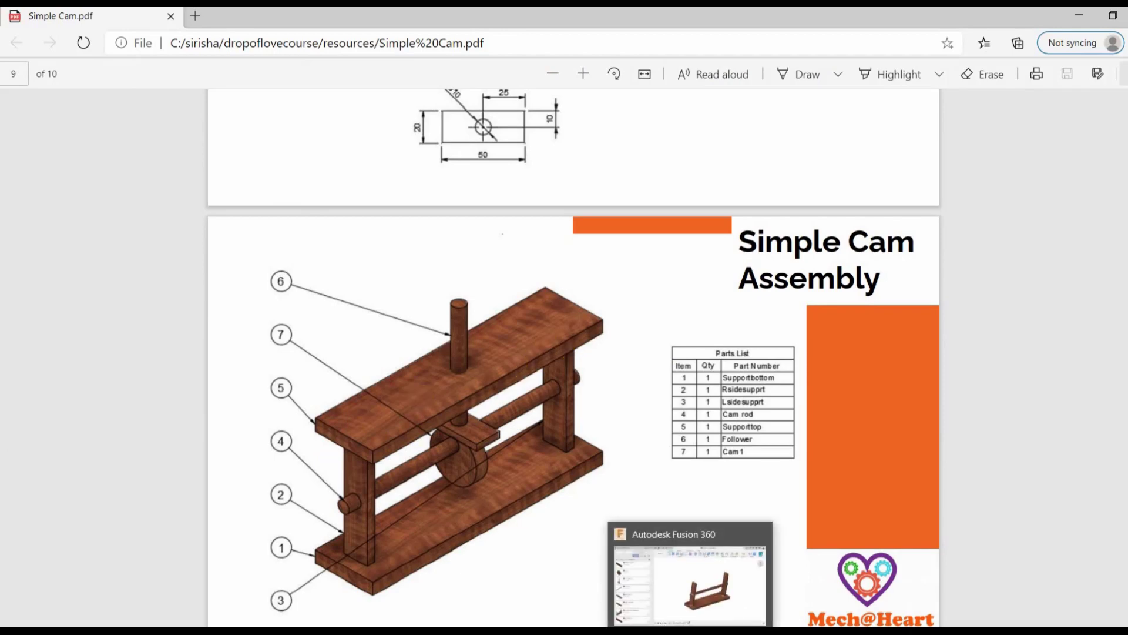
left_click(692, 579)
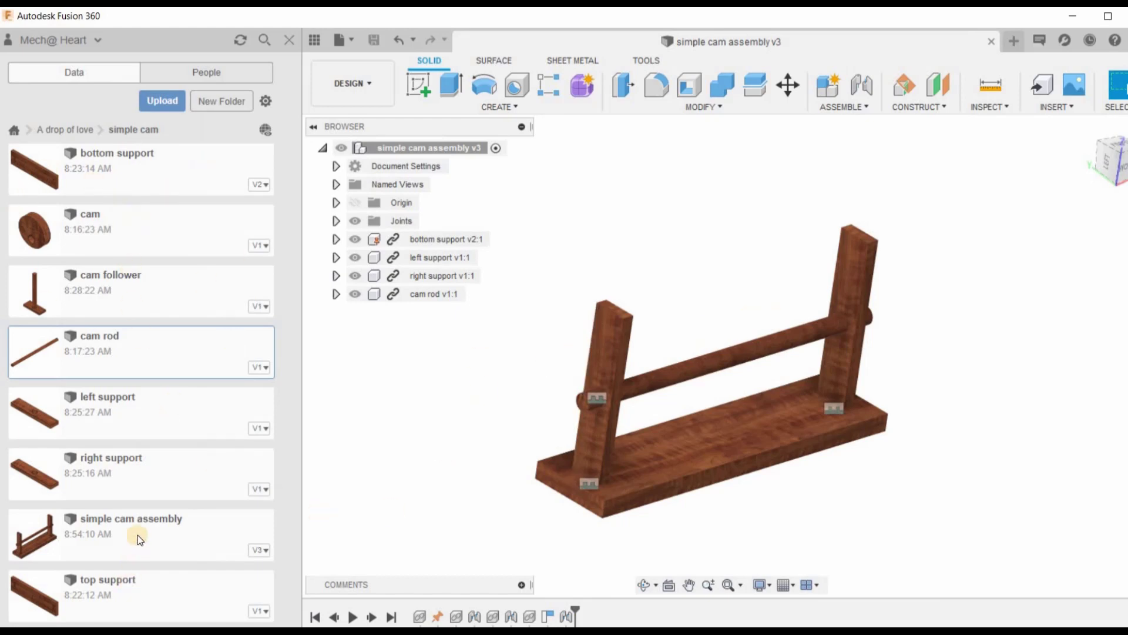
right_click(135, 592)
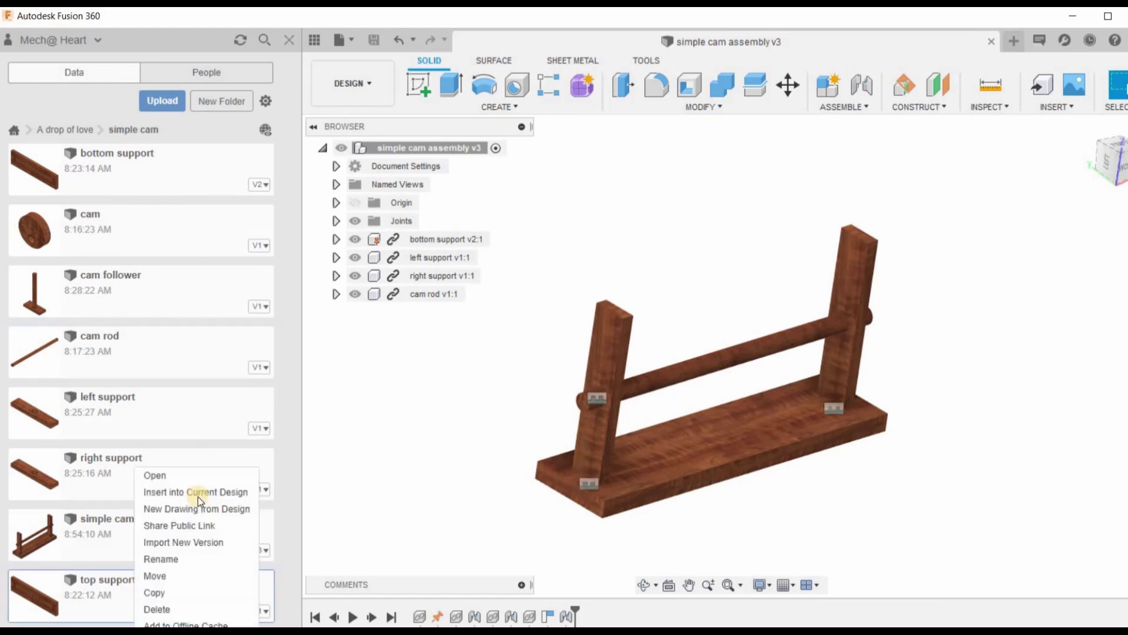
left_click(703, 377)
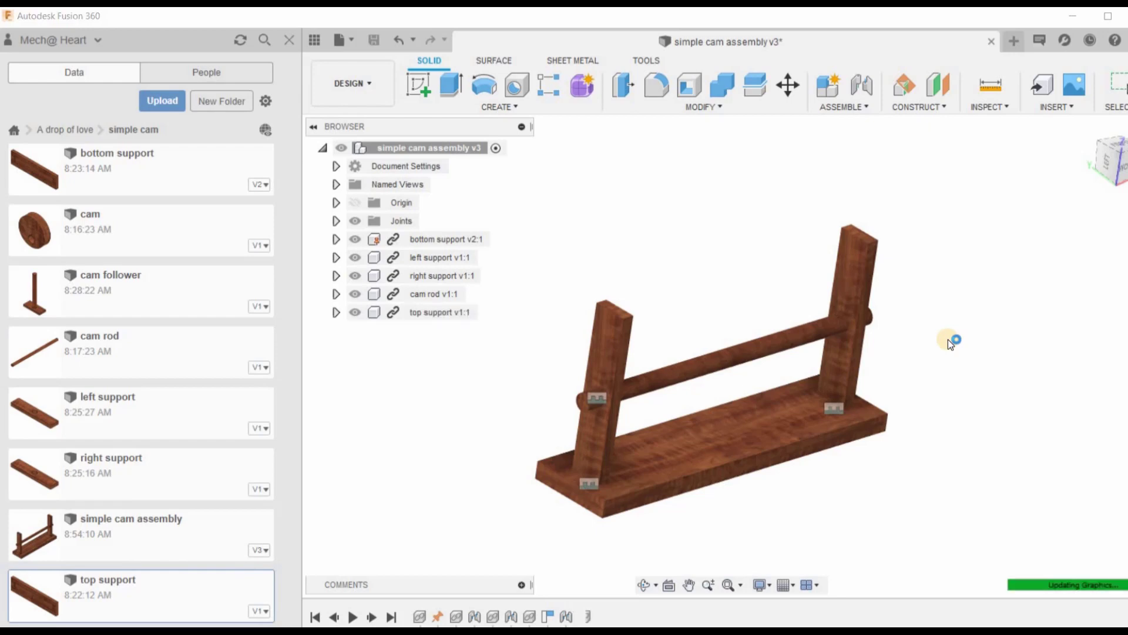
scroll(764, 455, "up", 3)
left_click_drag(729, 454, 732, 191)
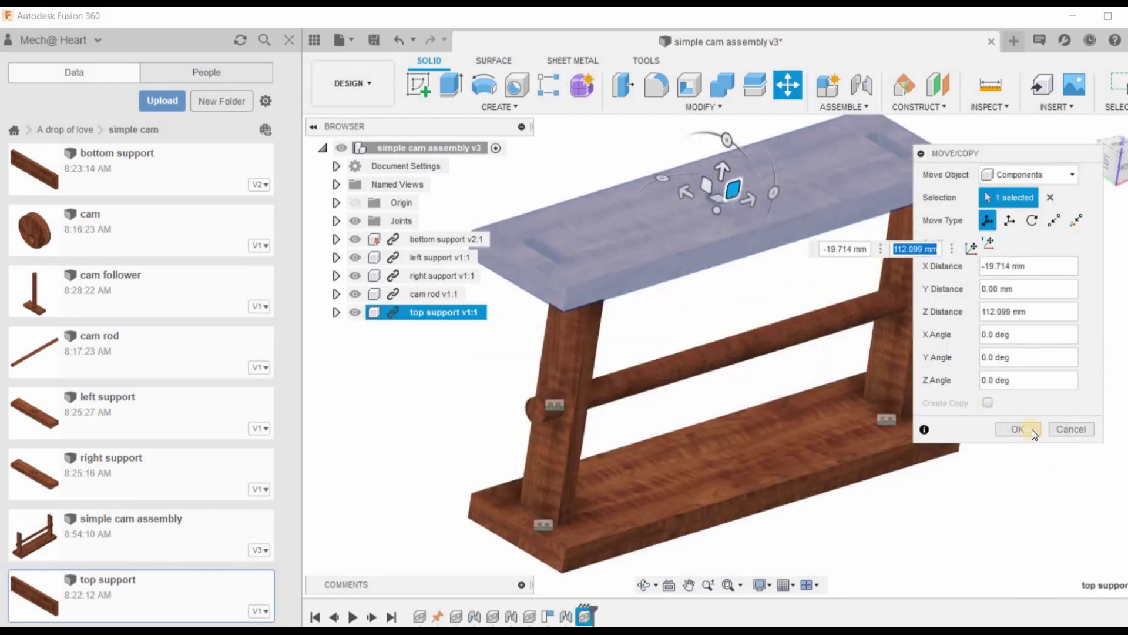
left_click(1032, 429)
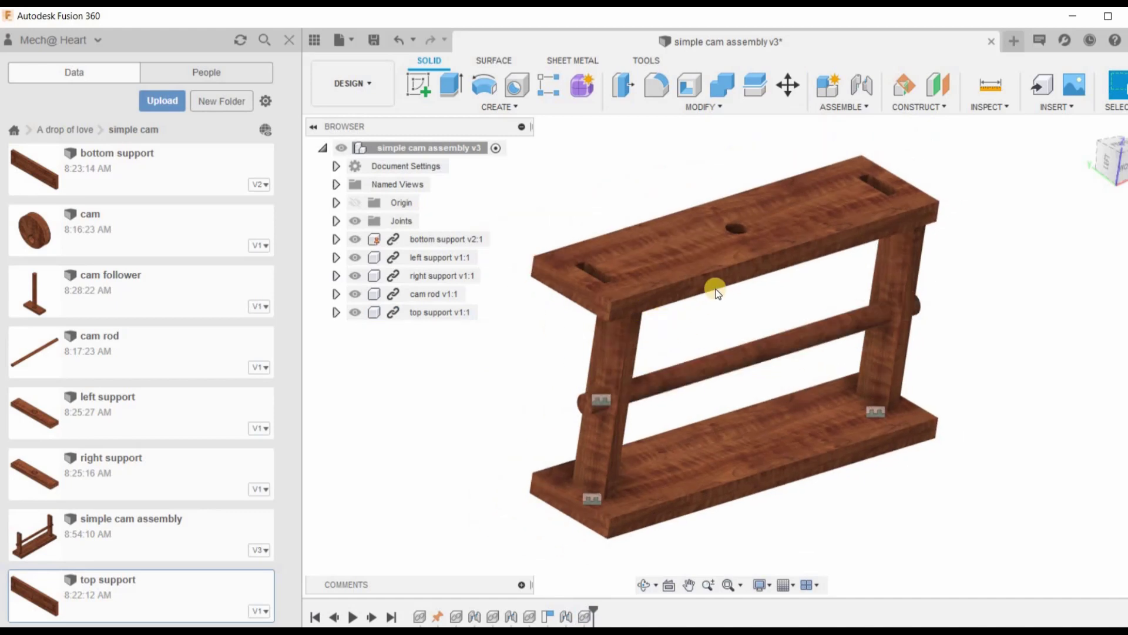
- Lift the top support clear of the side supports, capture its position and start a joint at the centre of its left slot's floor
left_click_drag(722, 284, 577, 210)
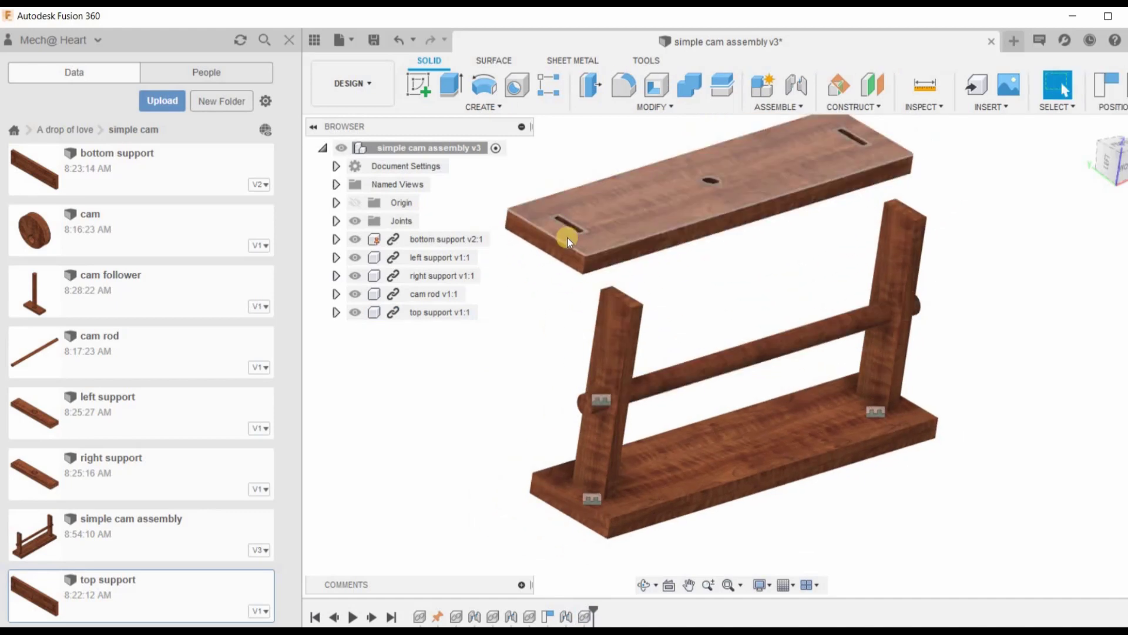
middle_click_drag(599, 285, 729, 442, "shift")
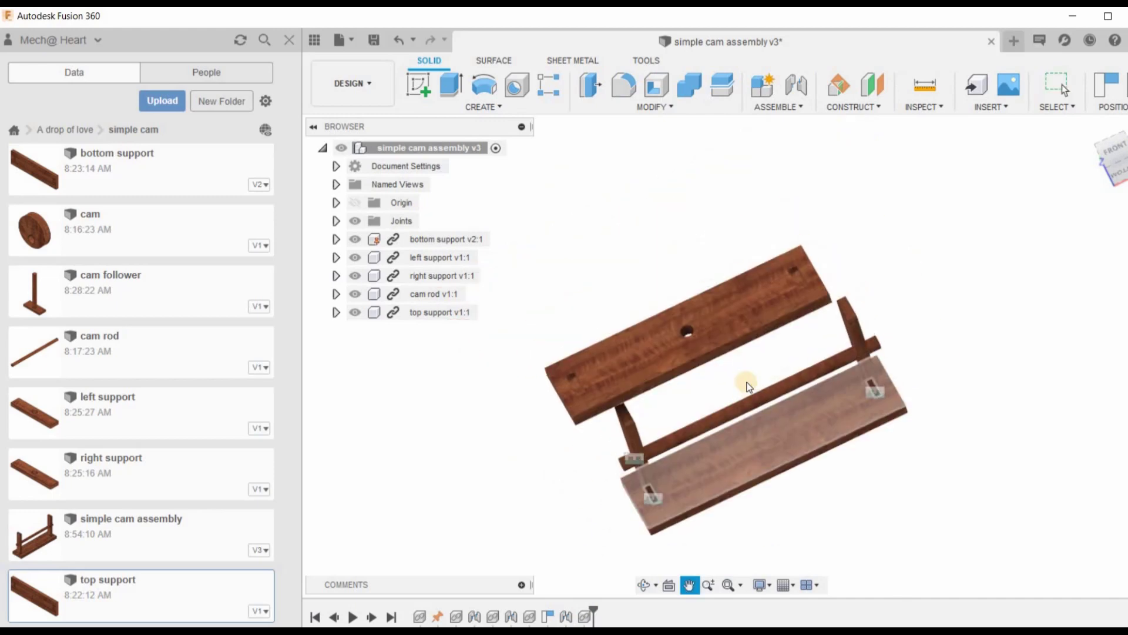
key("j")
left_click(570, 359)
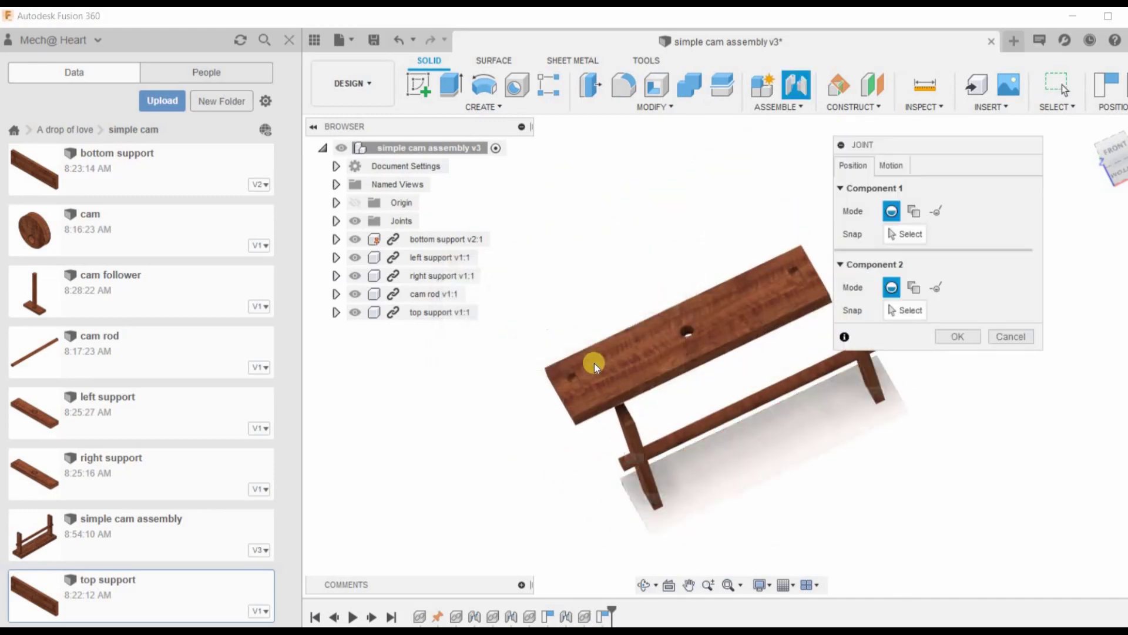
scroll(594, 363, "up", 8)
left_click(600, 437)
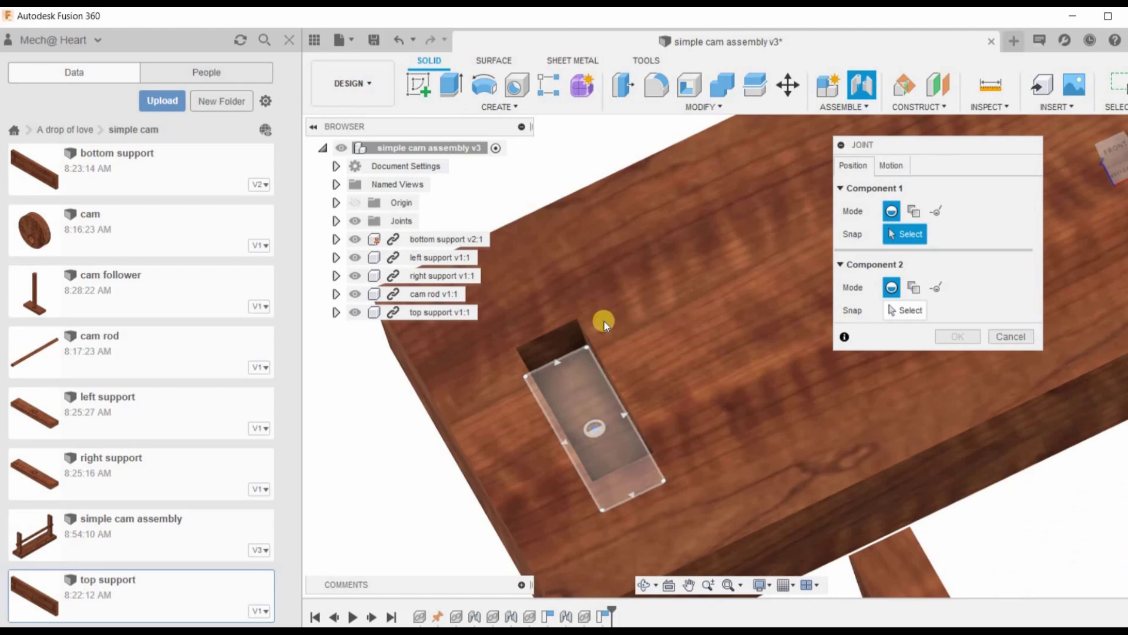
- Join the top support's slot rigidly to the centre of the left support's upper end face
scroll(604, 320, "down", 3)
middle_click_drag(816, 523, 760, 457, "shift")
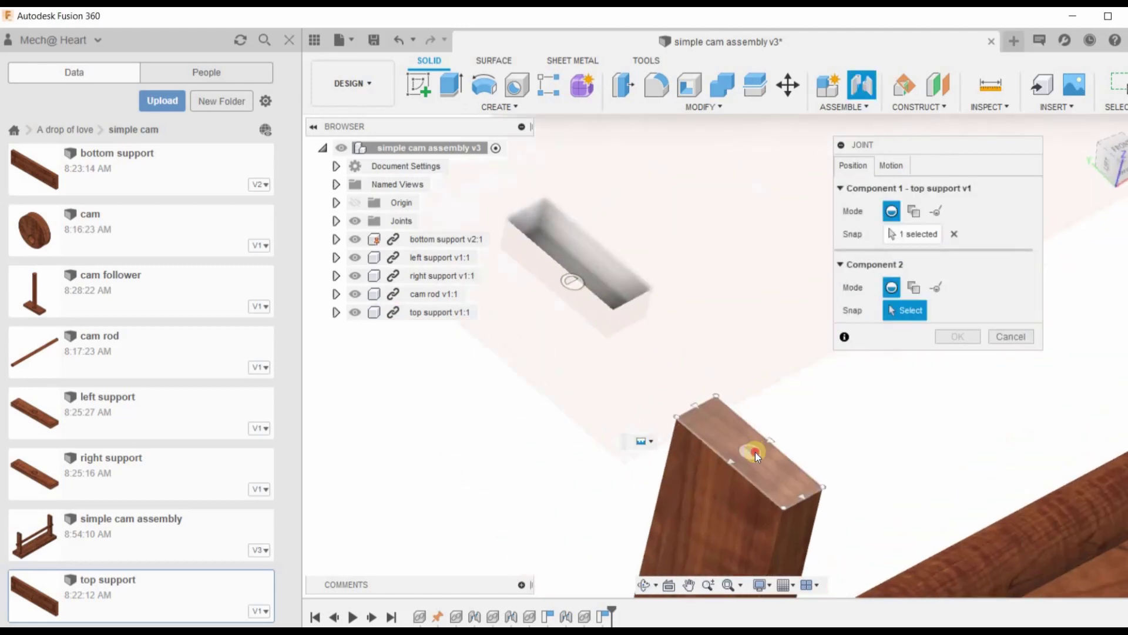
left_click(756, 452)
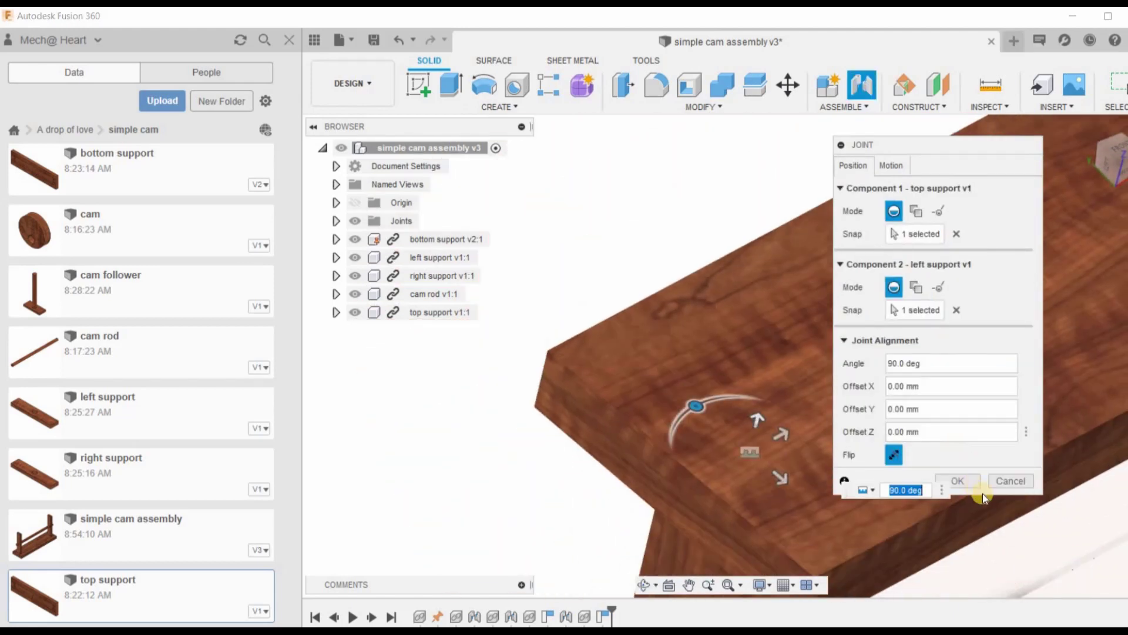
left_click(966, 481)
- Inspect the joined frame and compare it with the assembly drawing in the Simple Cam PDF
middle_click_drag(742, 203, 763, 397, "shift")
scroll(768, 405, "up", 4)
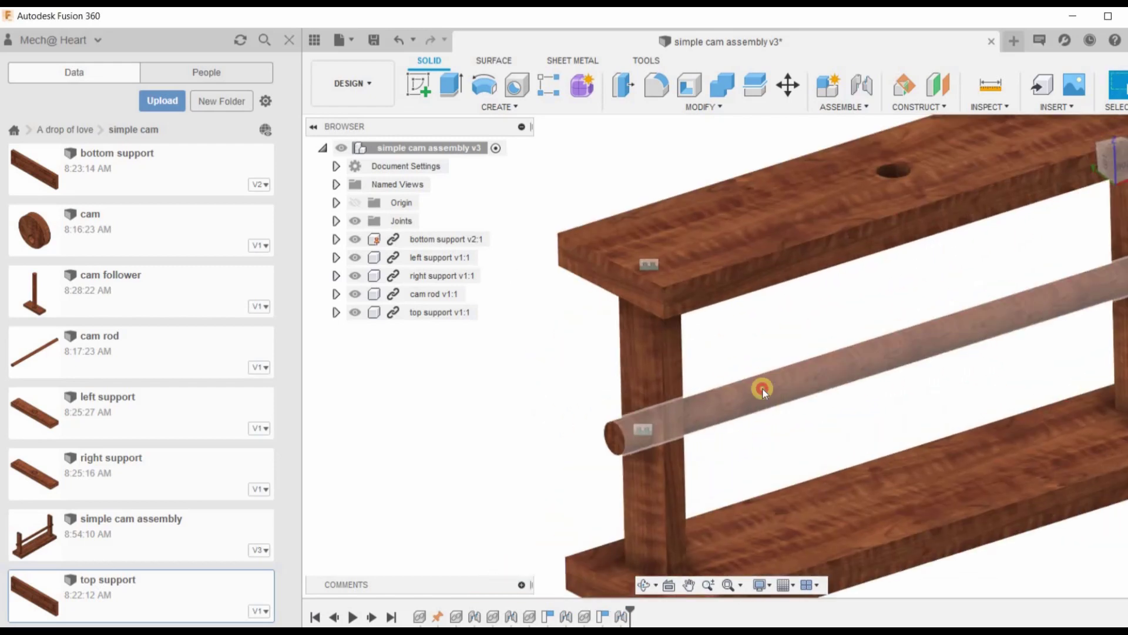
scroll(616, 437, "down", 5)
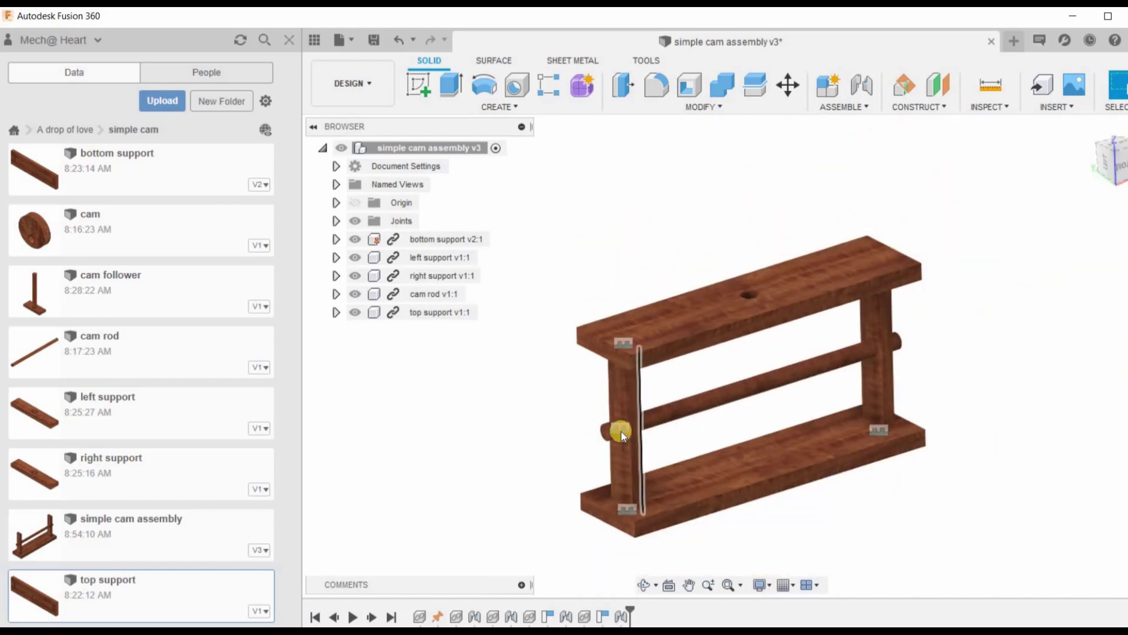
left_click(621, 429)
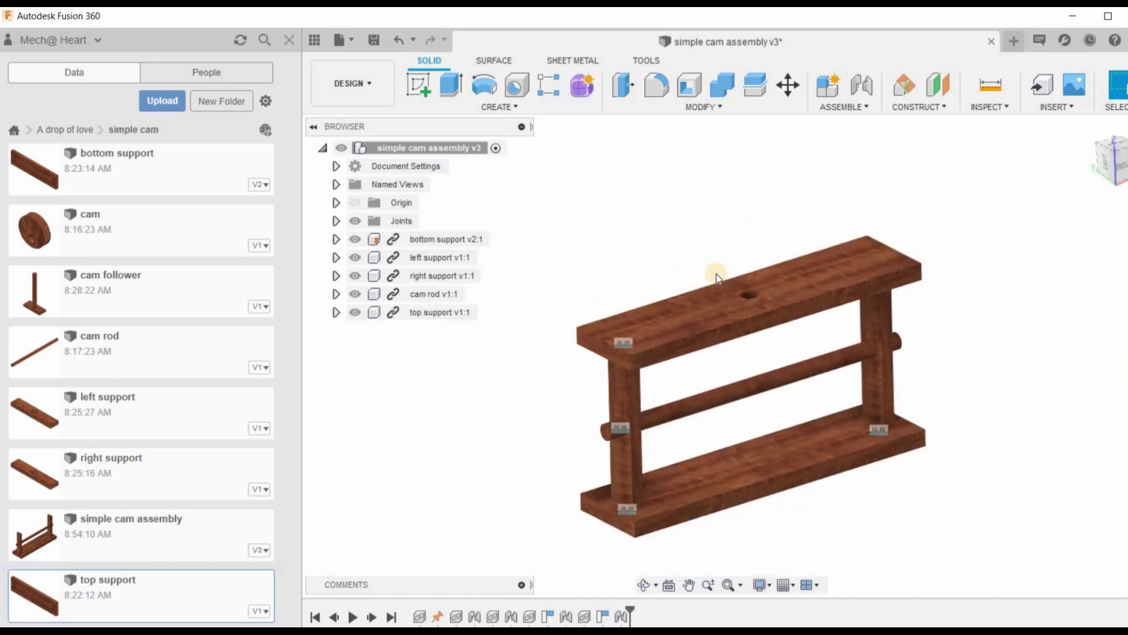
scroll(716, 273, "up", 3)
scroll(660, 415, "down", 3)
middle_click_drag(609, 287, 623, 225)
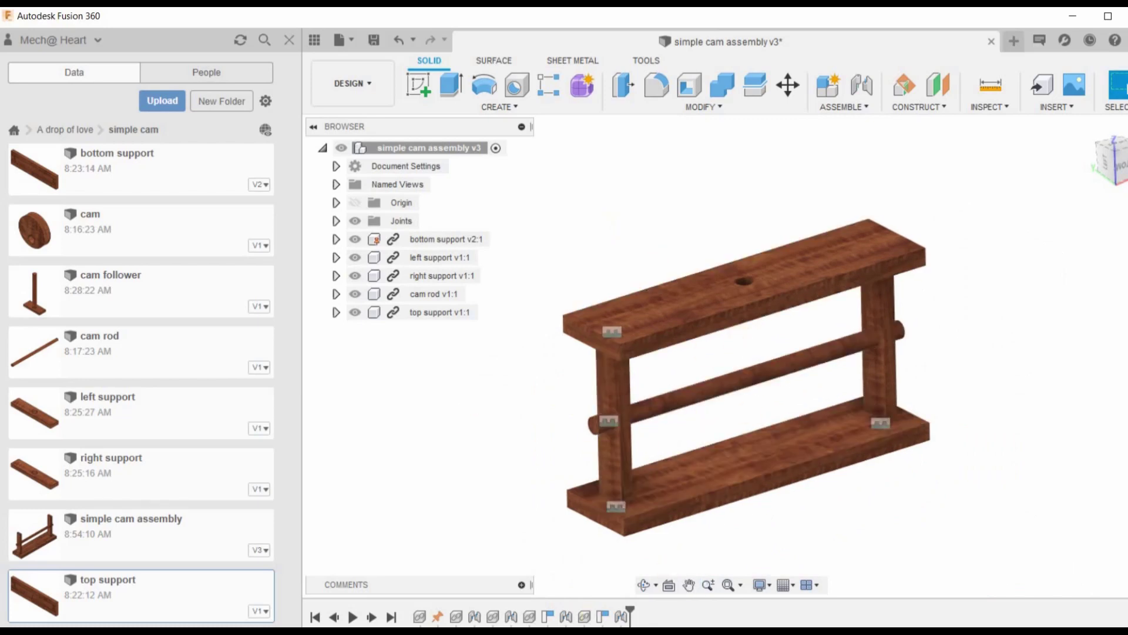
key("alt+Tab")
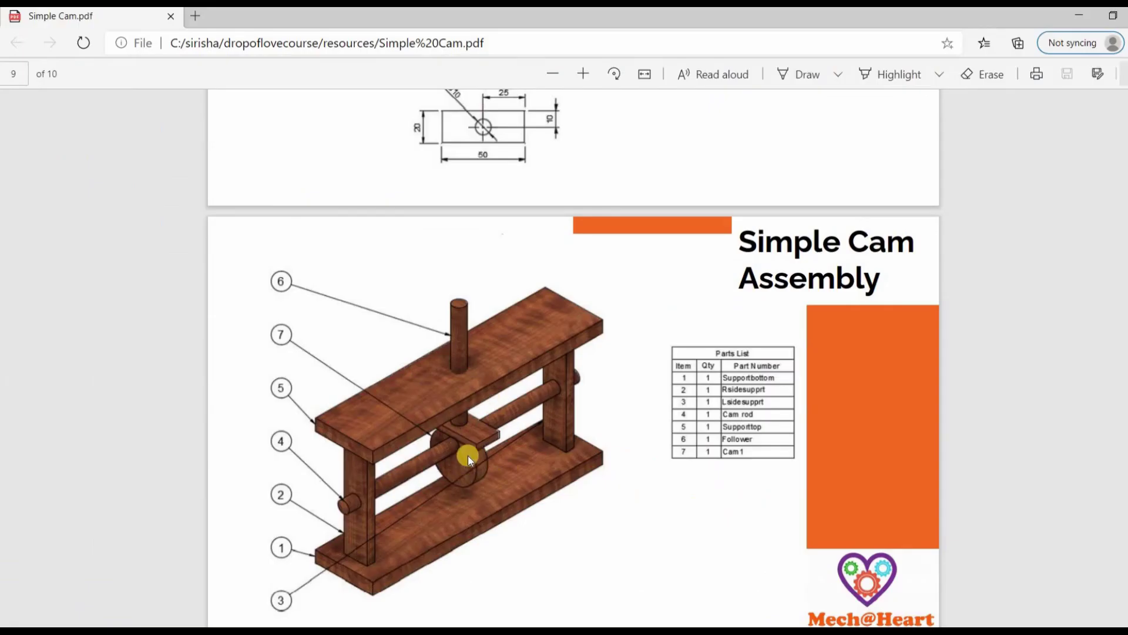
key("alt+Tab")
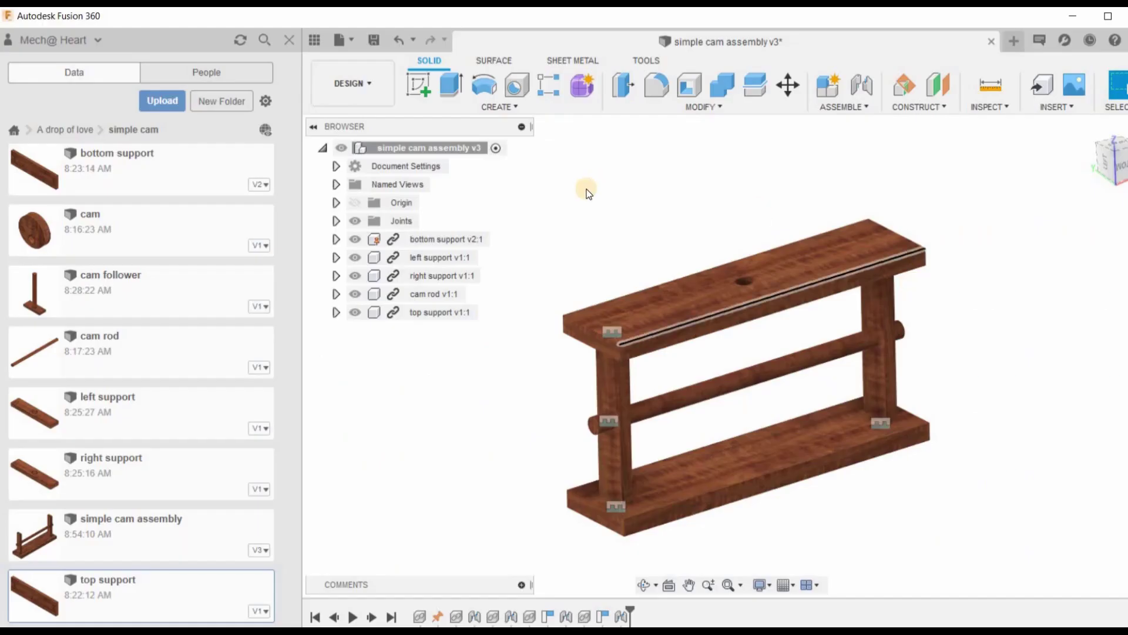
- Insert the cam into the design and move it about 63 mm in X and 137 mm in Z, above the top support
right_click(182, 238)
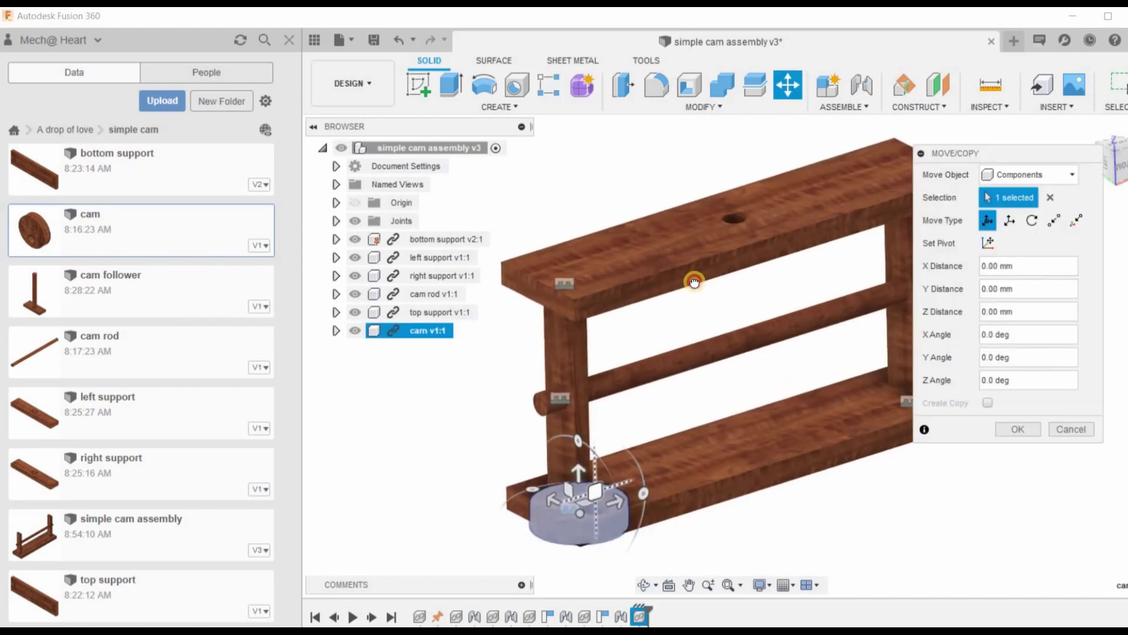
left_click_drag(581, 505, 711, 144)
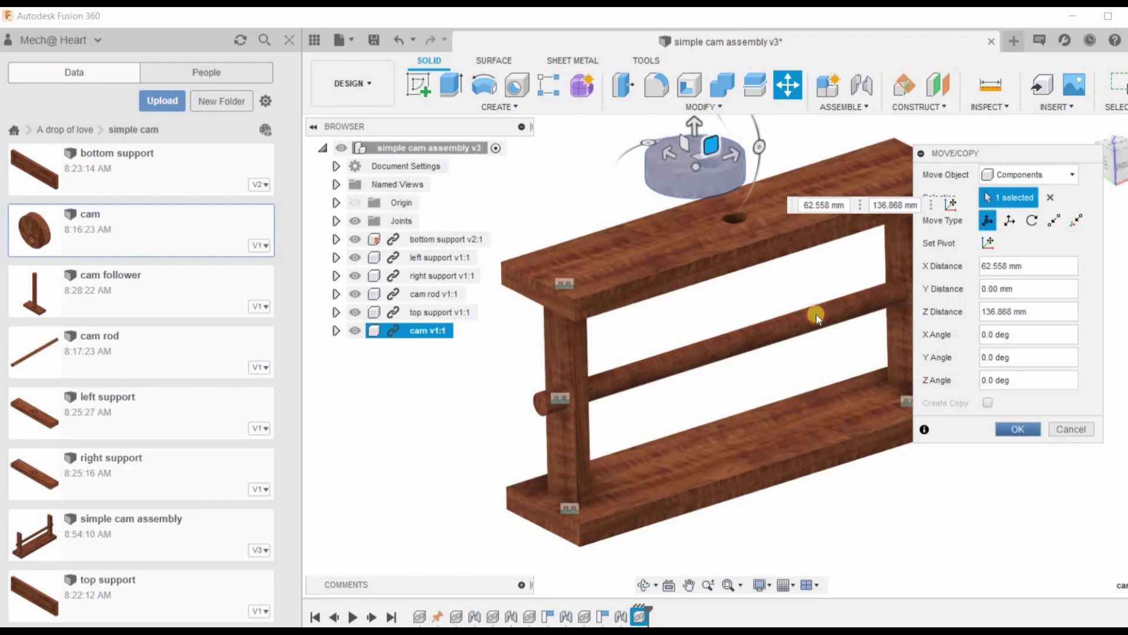
middle_click_drag(826, 345, 880, 366, "shift")
middle_click_drag(812, 297, 768, 400)
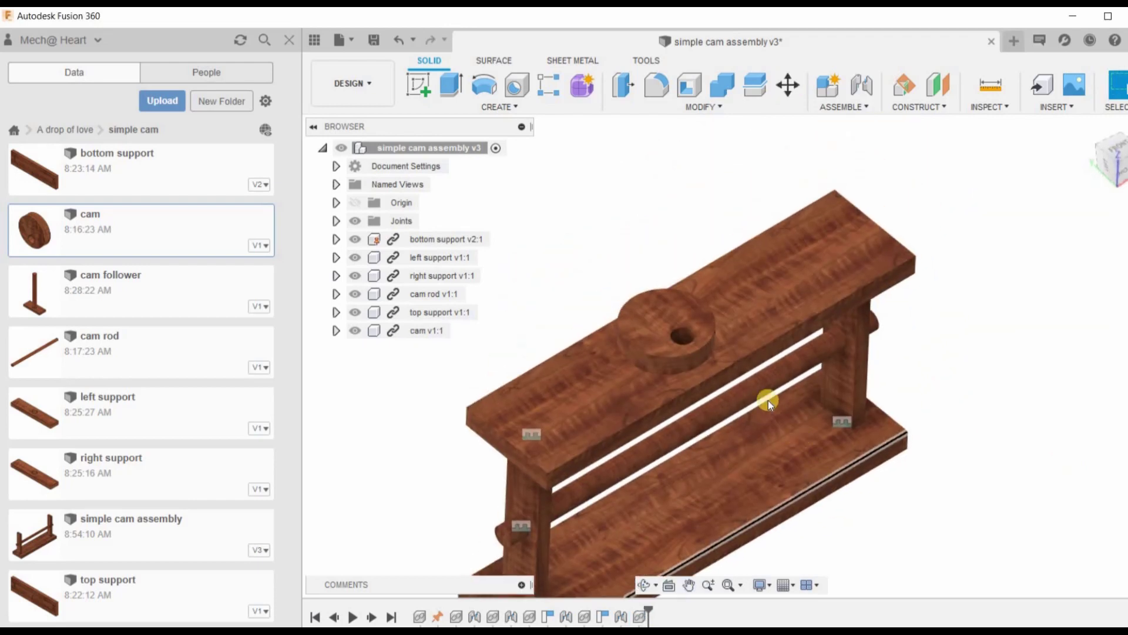
- Start a rigid joint from the centre of the cam's hole to the midpoint of the cam rod
key("j")
scroll(682, 335, "up", 8)
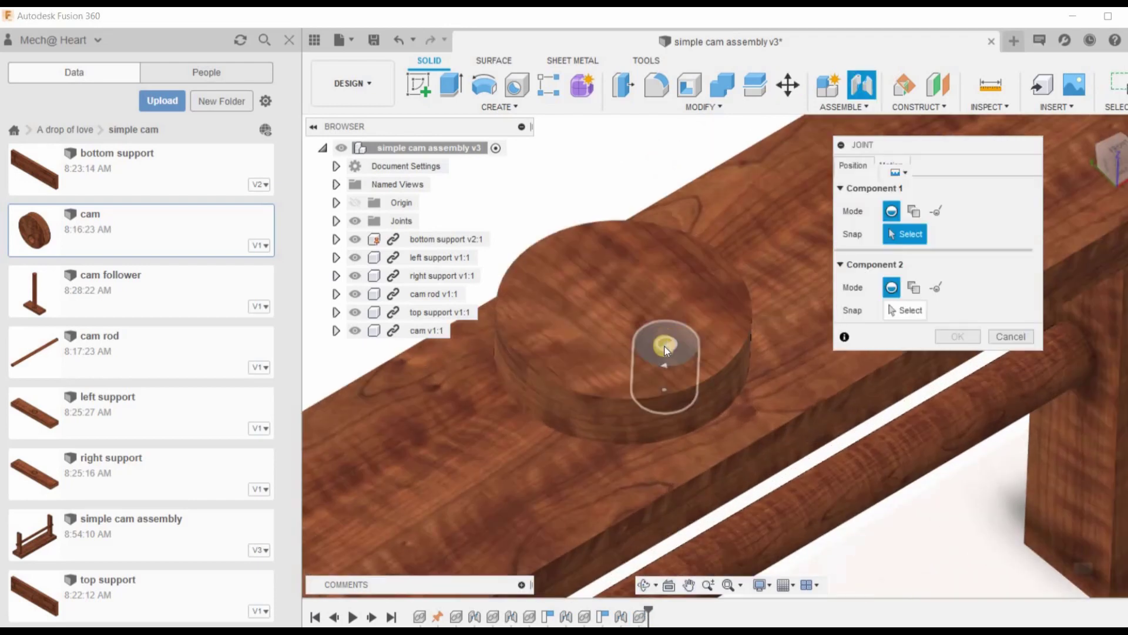
left_click(745, 326)
scroll(690, 309, "down", 5)
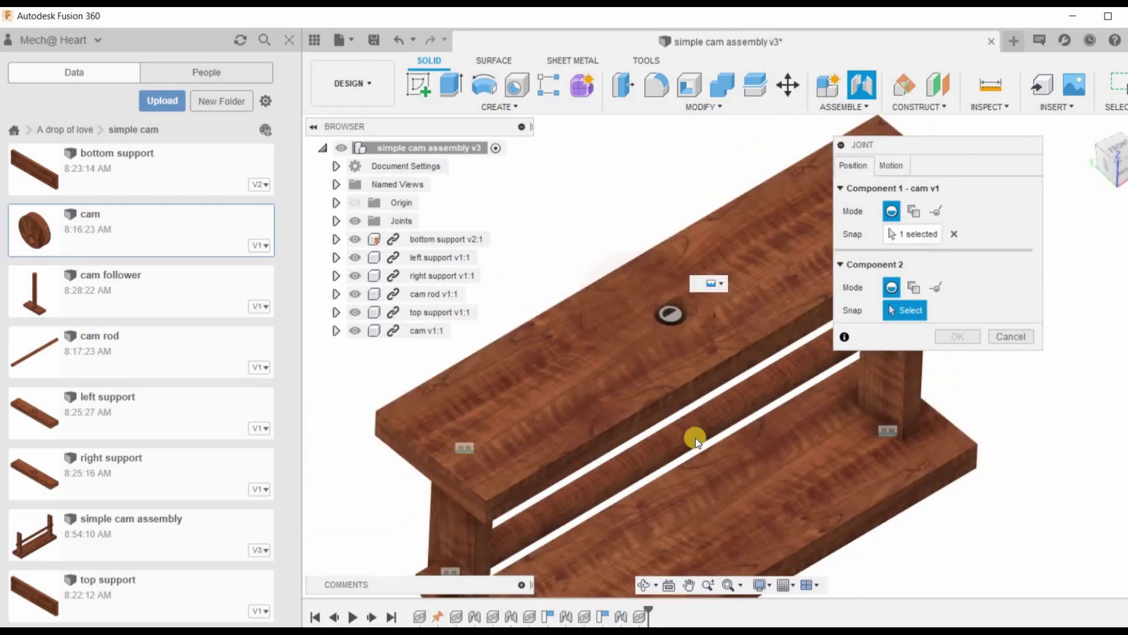
left_click(685, 439)
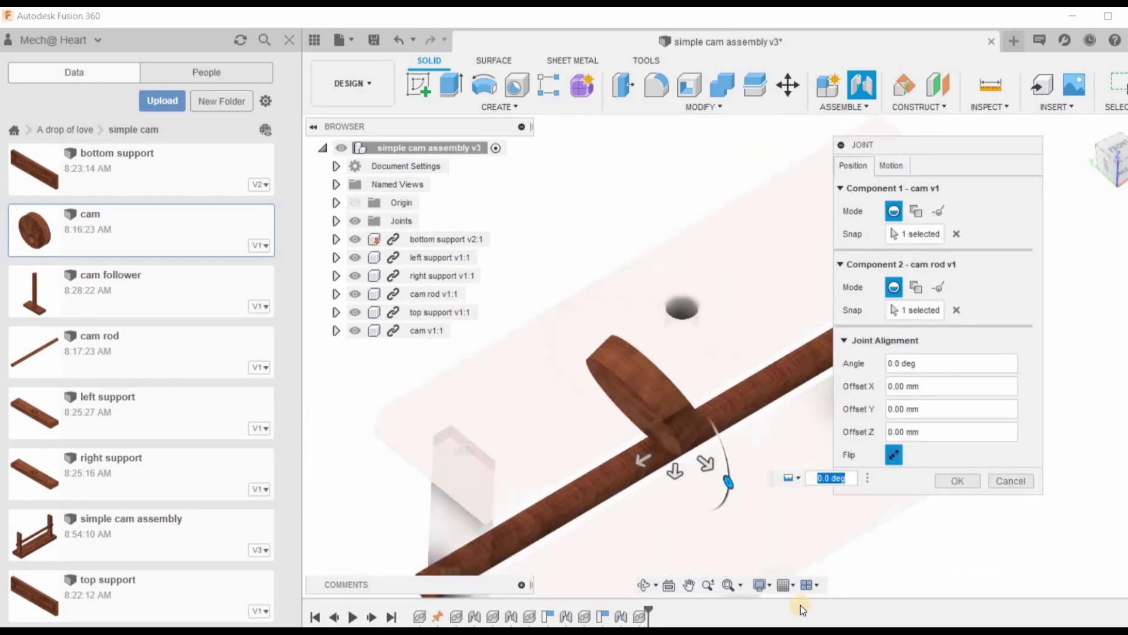
scroll(729, 478, "down", 1)
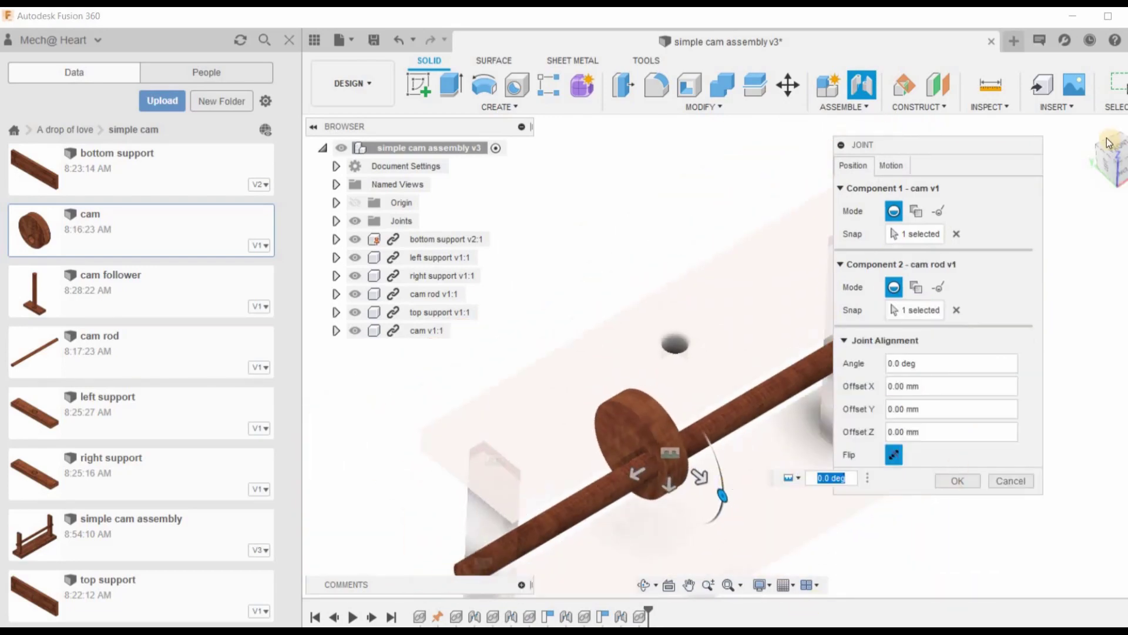
- Set the cam joint's Z offset to -5 mm along the rod and complete the joint
left_click(1124, 170)
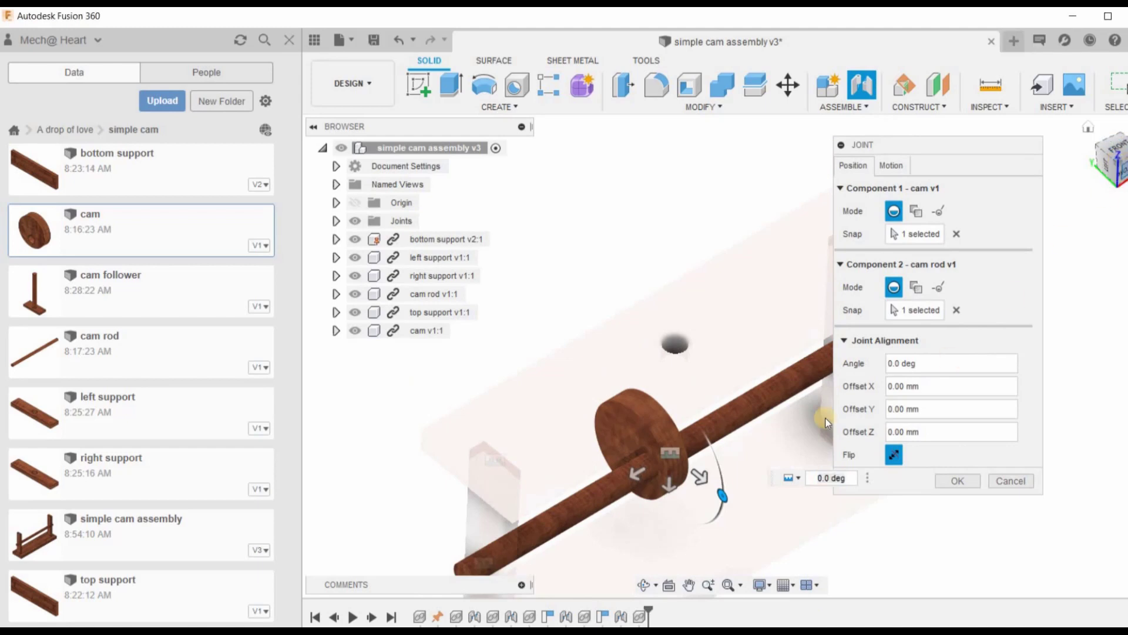
scroll(724, 330, "up", 1)
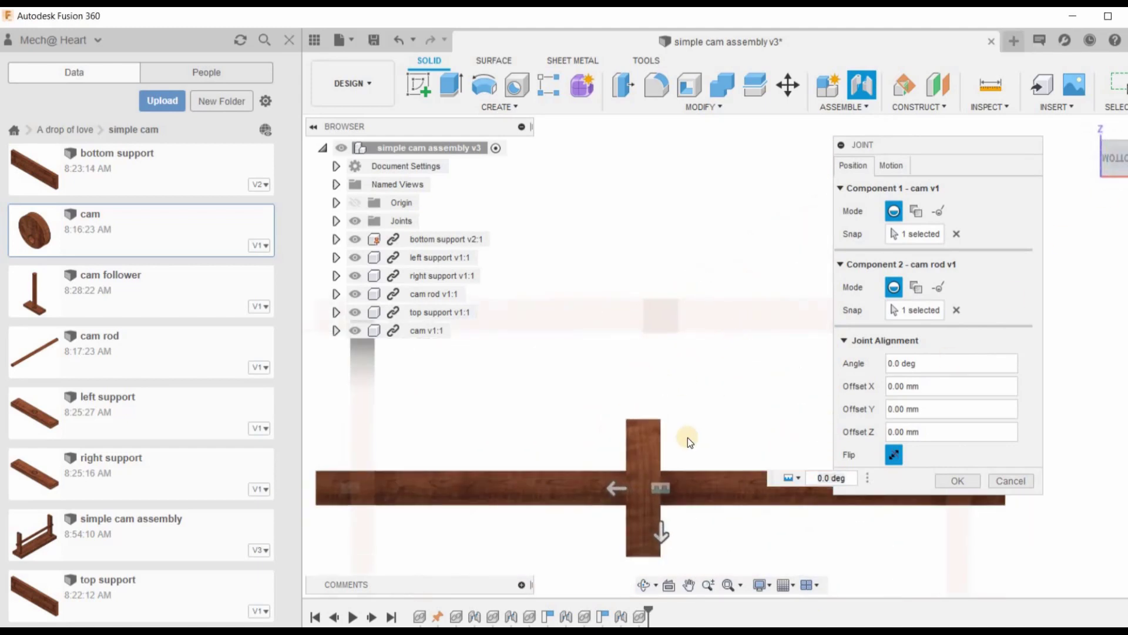
scroll(724, 330, "down", 3)
scroll(754, 412, "up", 2)
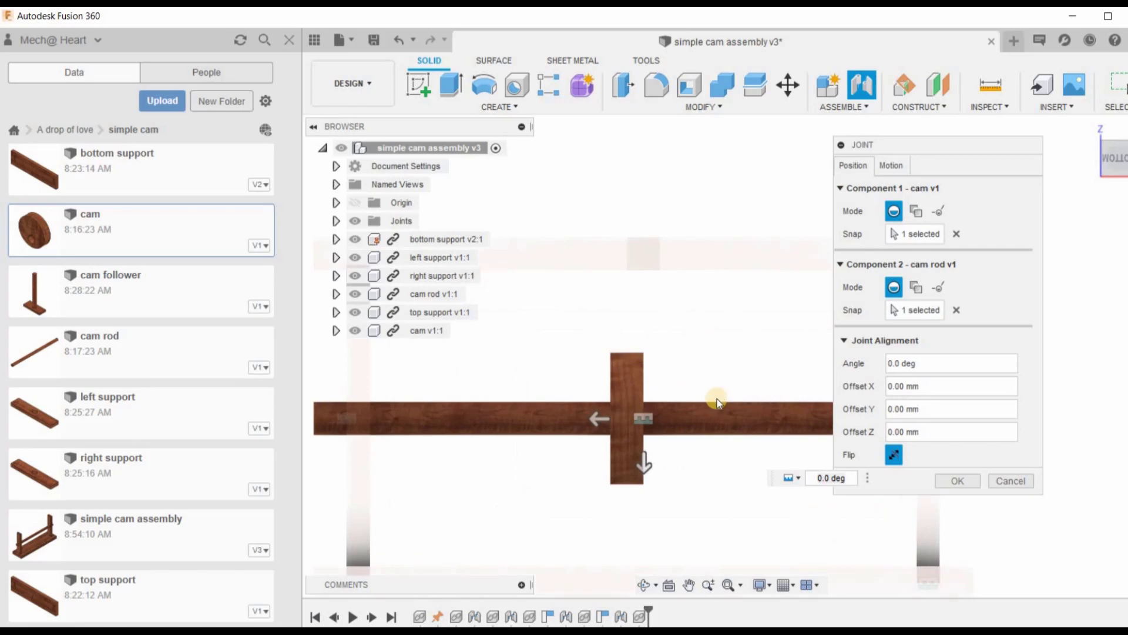
middle_click_drag(717, 403, 676, 403)
left_click_drag(561, 423, 579, 419)
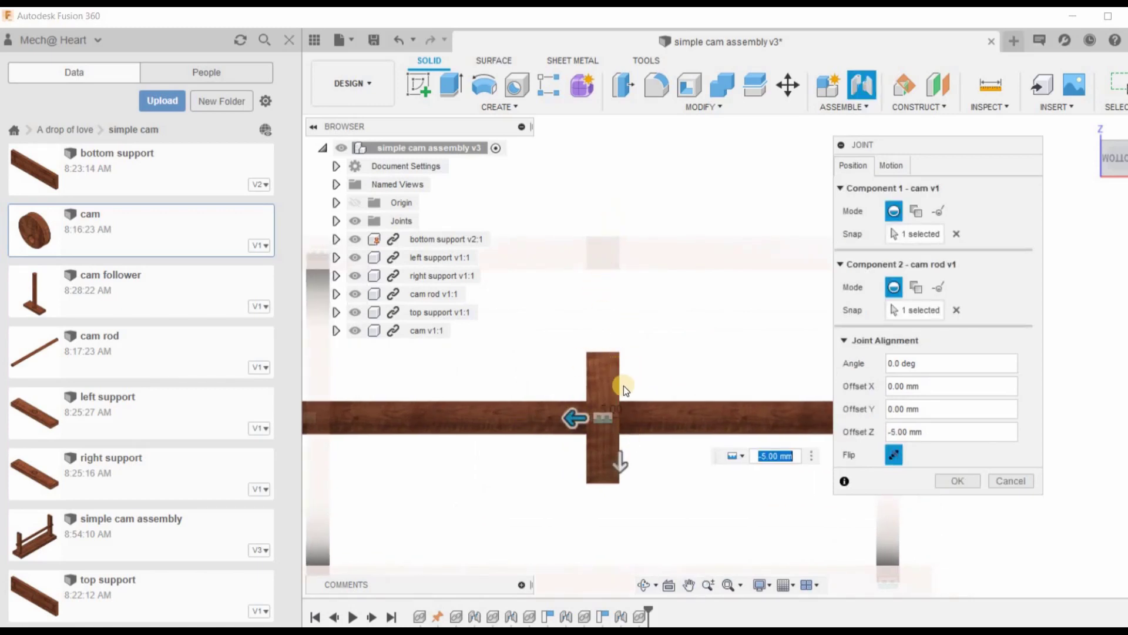
left_click(975, 486)
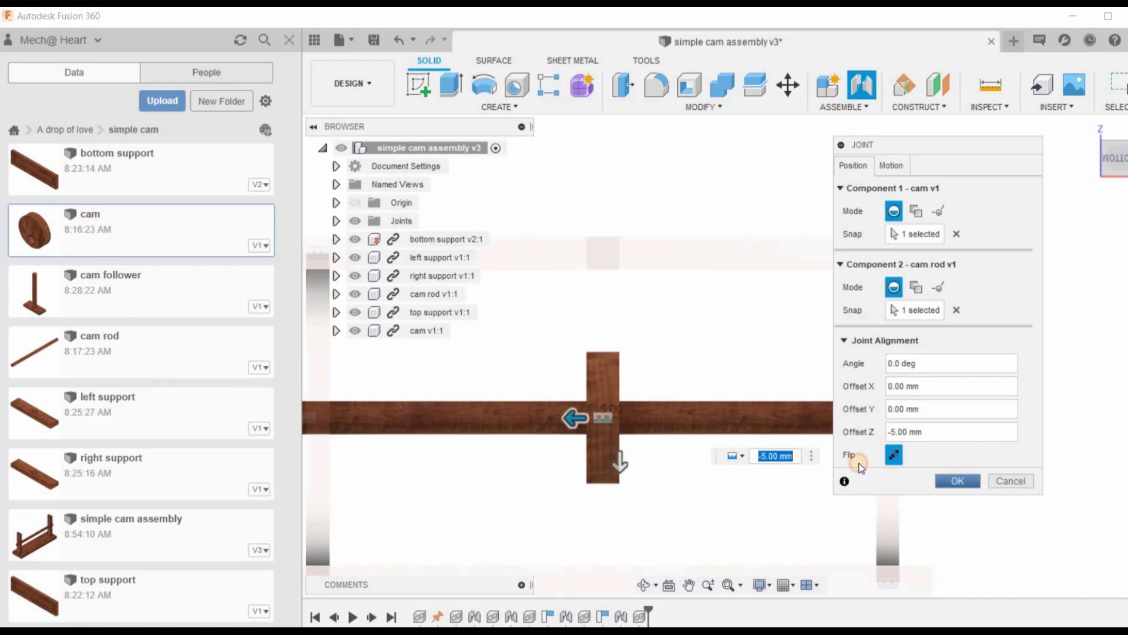
scroll(821, 379, "down", 3)
middle_click_drag(867, 404, 820, 411, "shift")
scroll(803, 407, "up", 2)
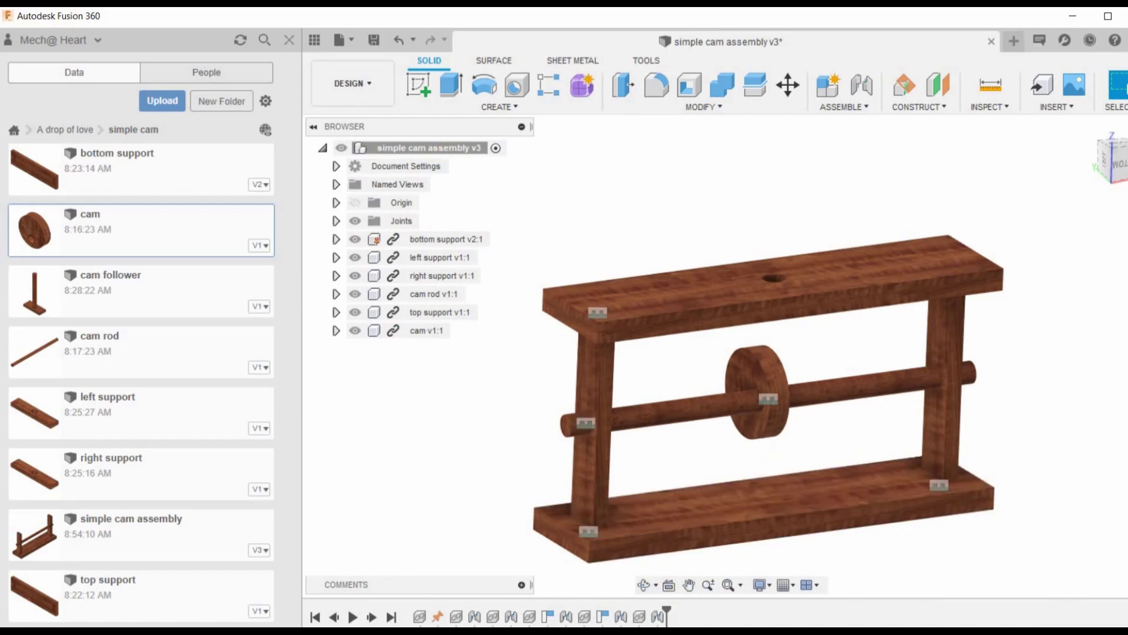
- Consult the assembly drawing in the Simple Cam PDF, then insert the cam follower into the design and place it above the top support
key("alt+Tab")
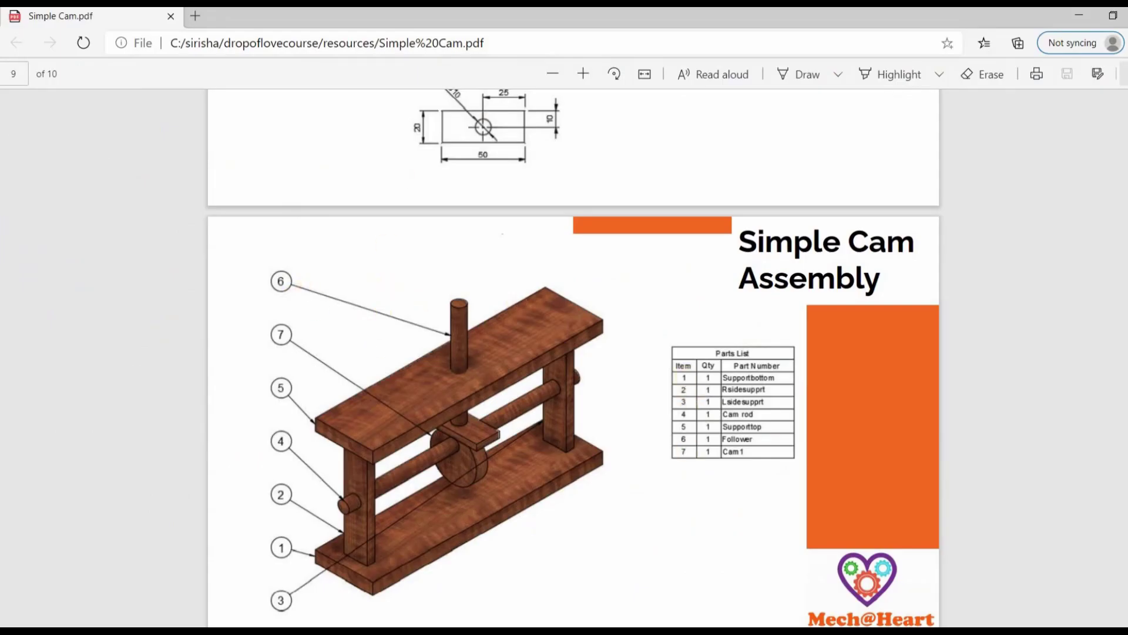
key("alt+Tab")
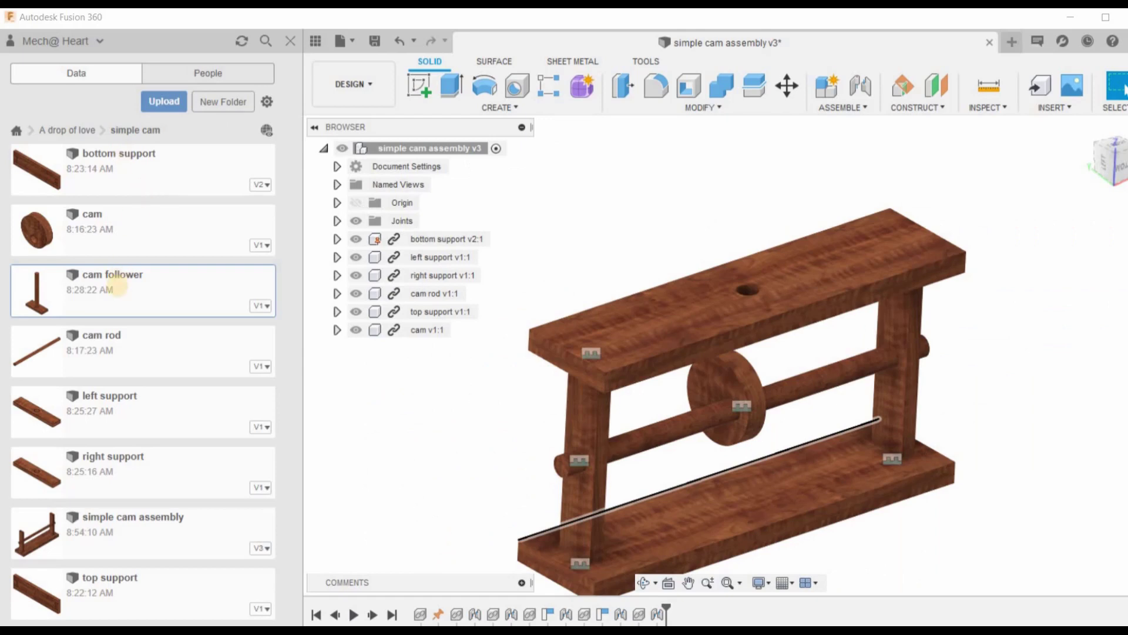
right_click(117, 287)
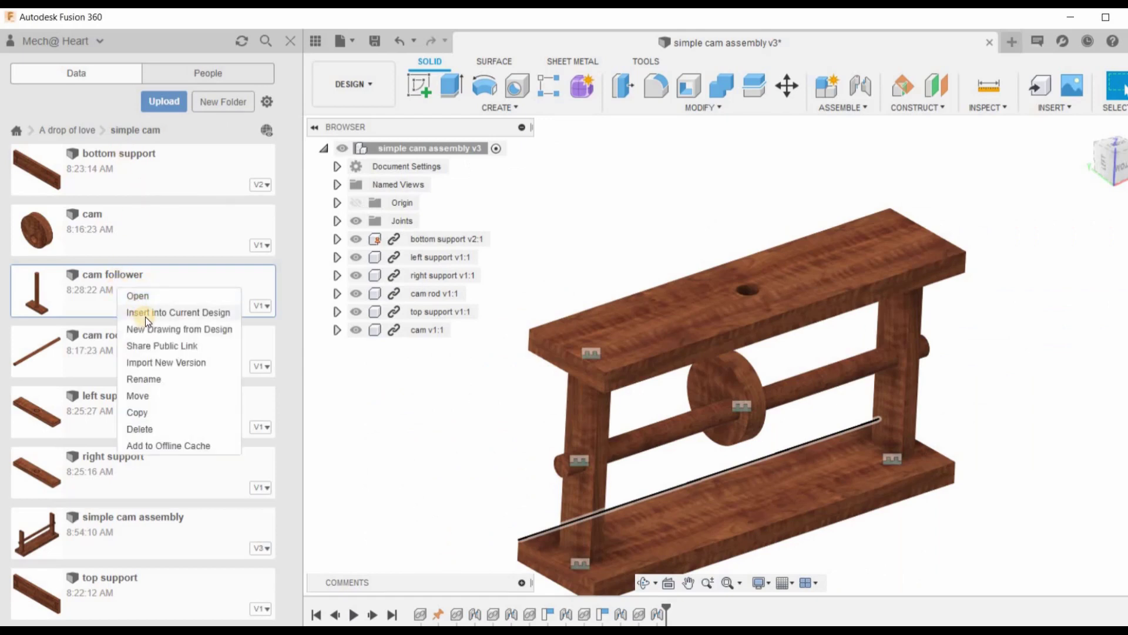
left_click(146, 313)
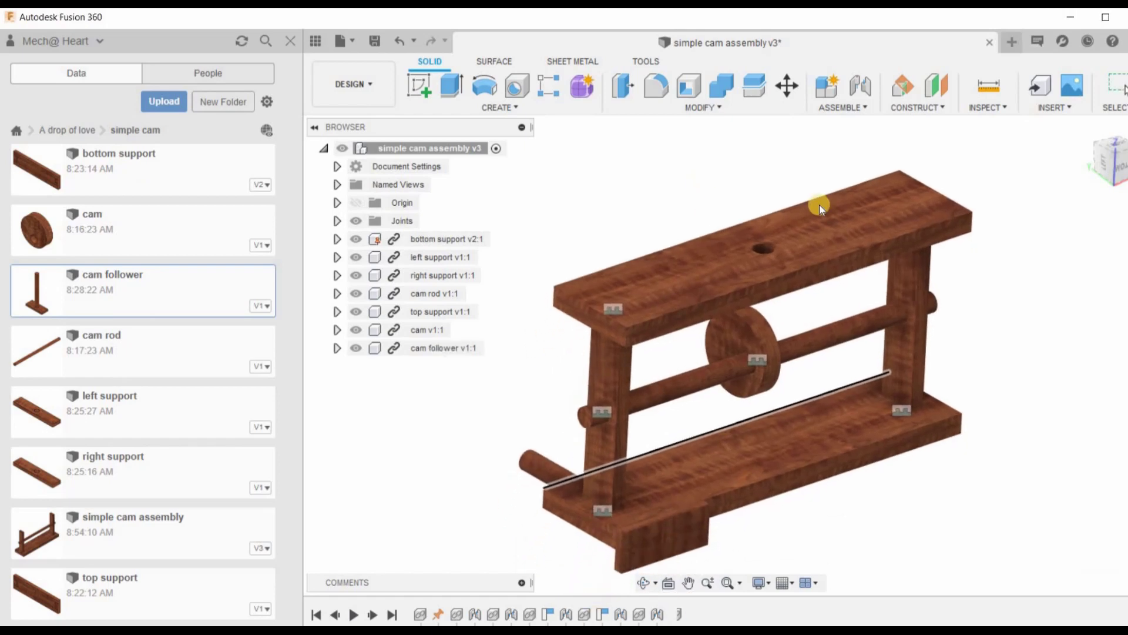
left_click(1007, 428)
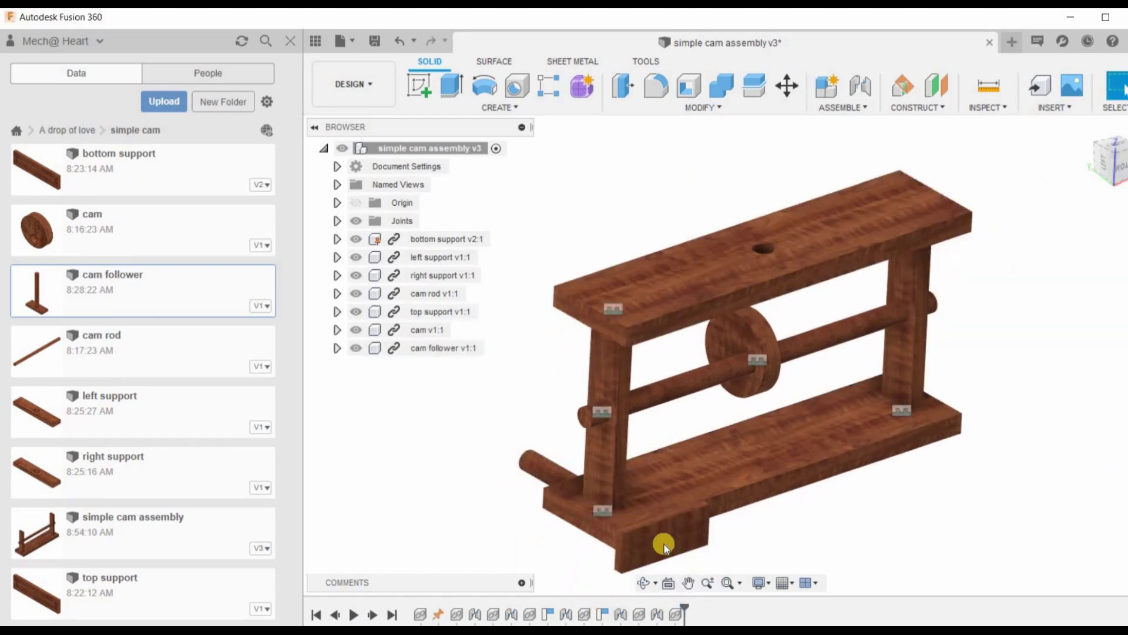
left_click_drag(664, 547, 711, 155)
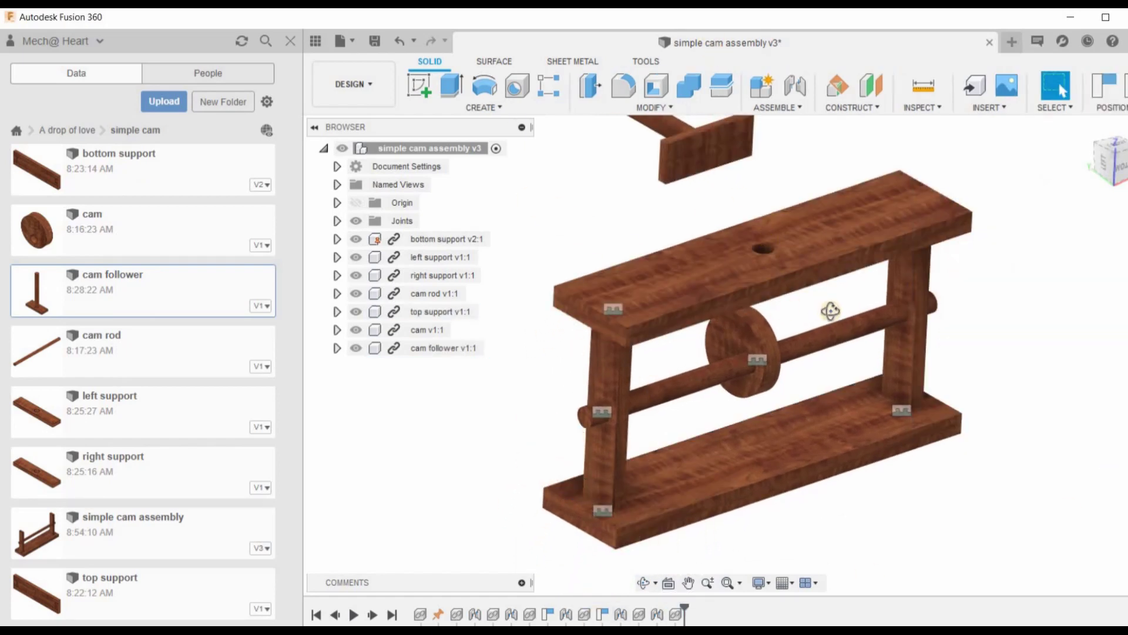
- Check the radius of the circular edge on the cam follower's plate and of the hole in the top support
middle_click_drag(831, 310, 787, 268, "shift")
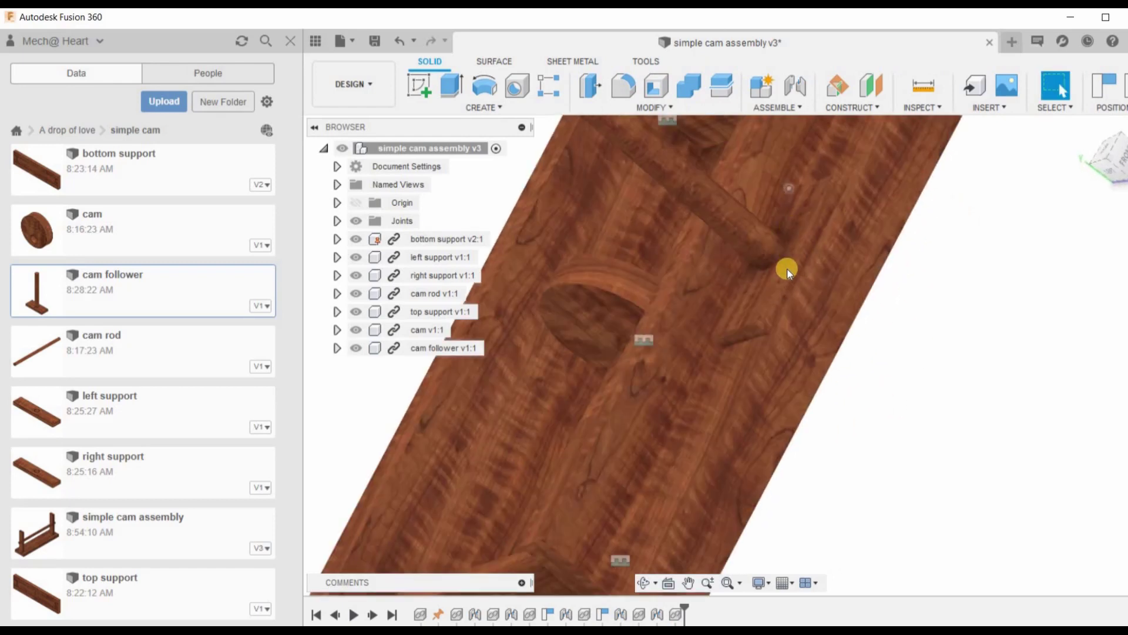
scroll(787, 269, "up", 2)
left_click(763, 323)
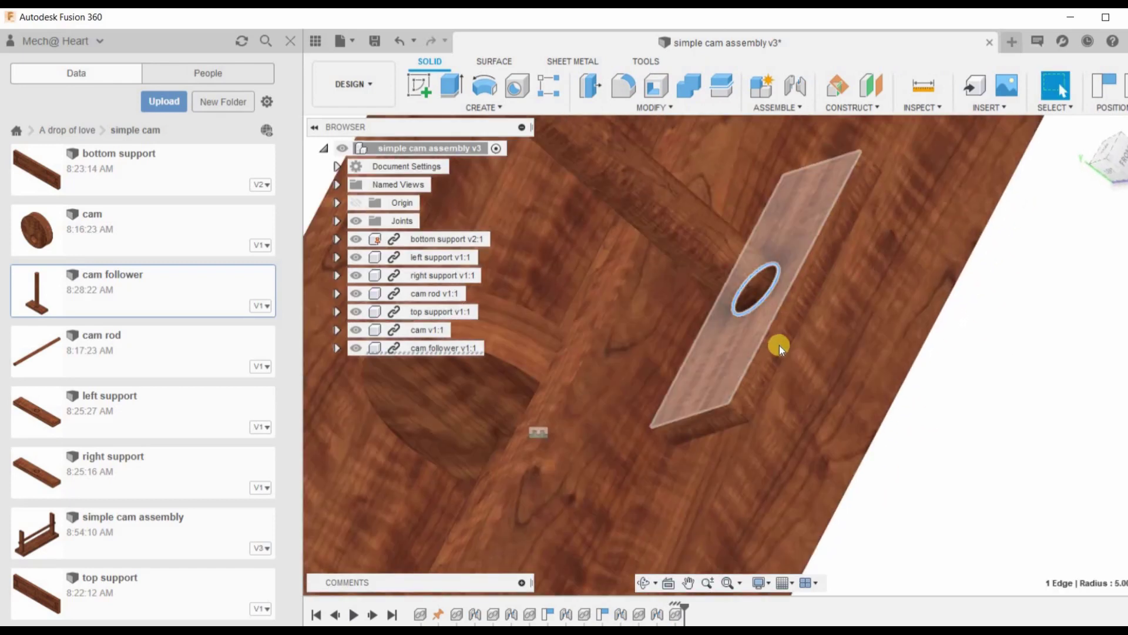
mouse_move(779, 344)
middle_mouse_down("shift")
mouse_move(884, 330)
mouse_move(849, 282)
mouse_move(781, 330)
middle_mouse_up("shift")
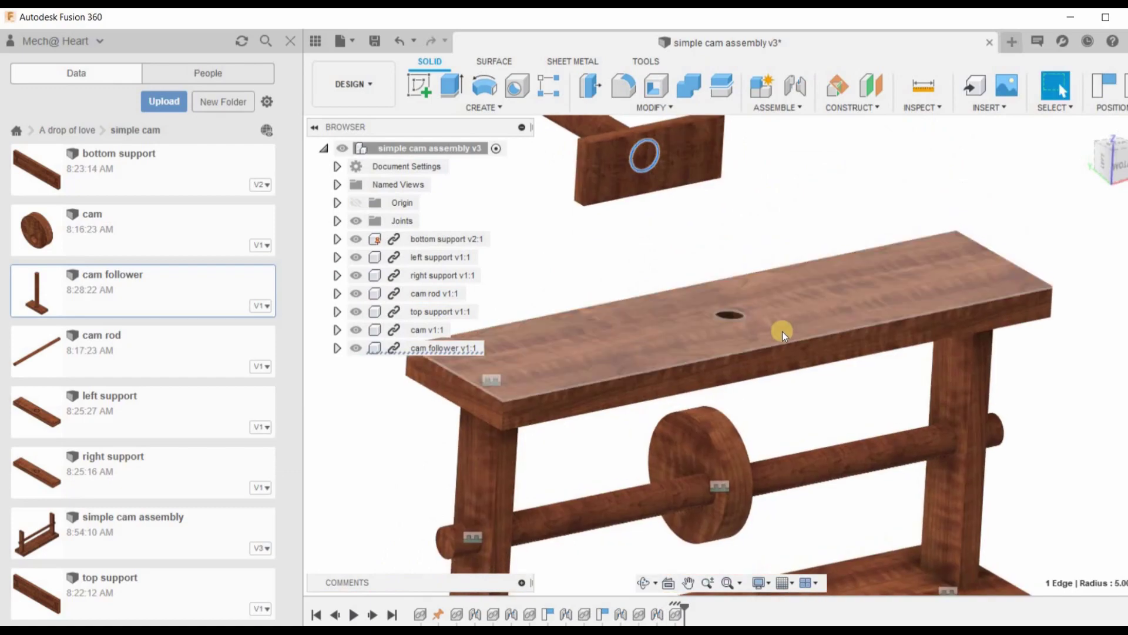
scroll(781, 330, "up", 2)
left_click(783, 331)
scroll(729, 171, "down", 1)
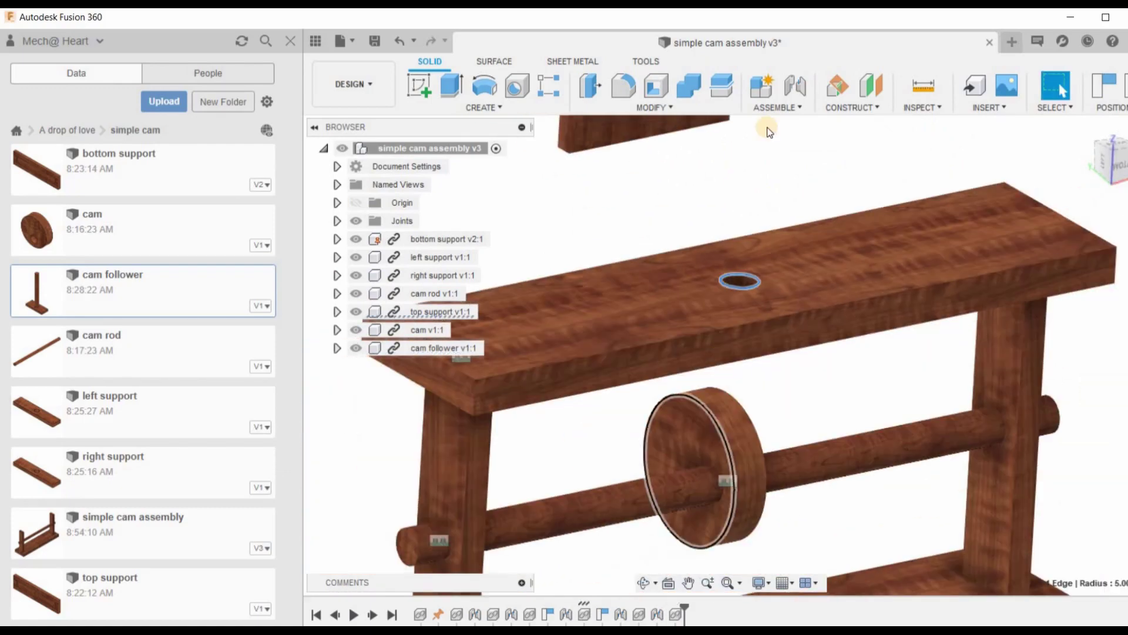
scroll(767, 130, "down", 3)
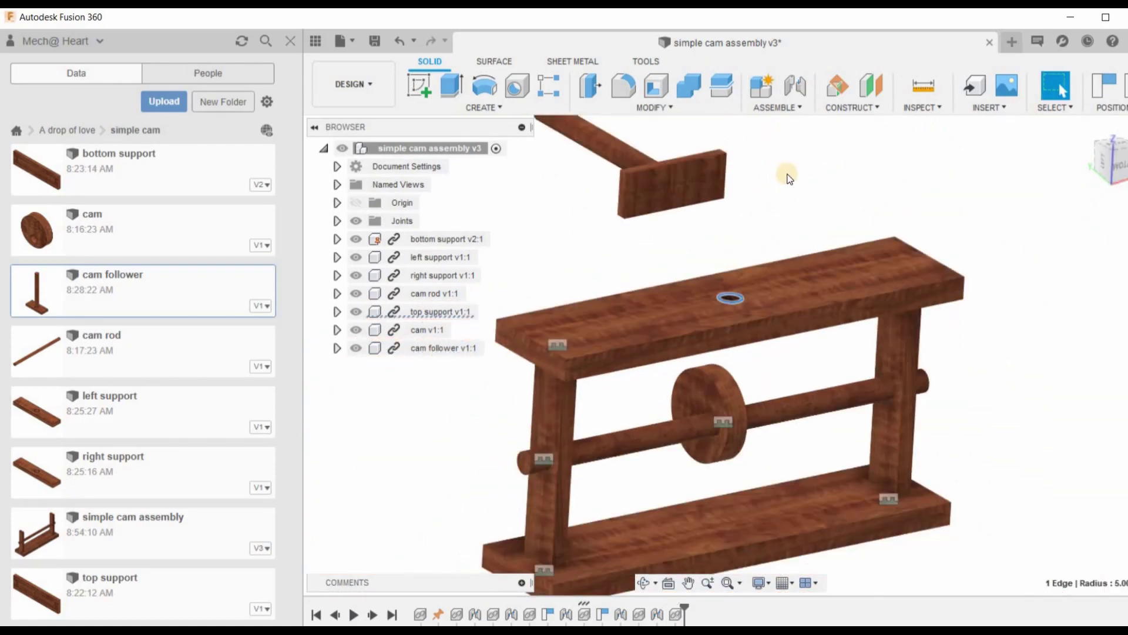
middle_click_drag(796, 211, 808, 256)
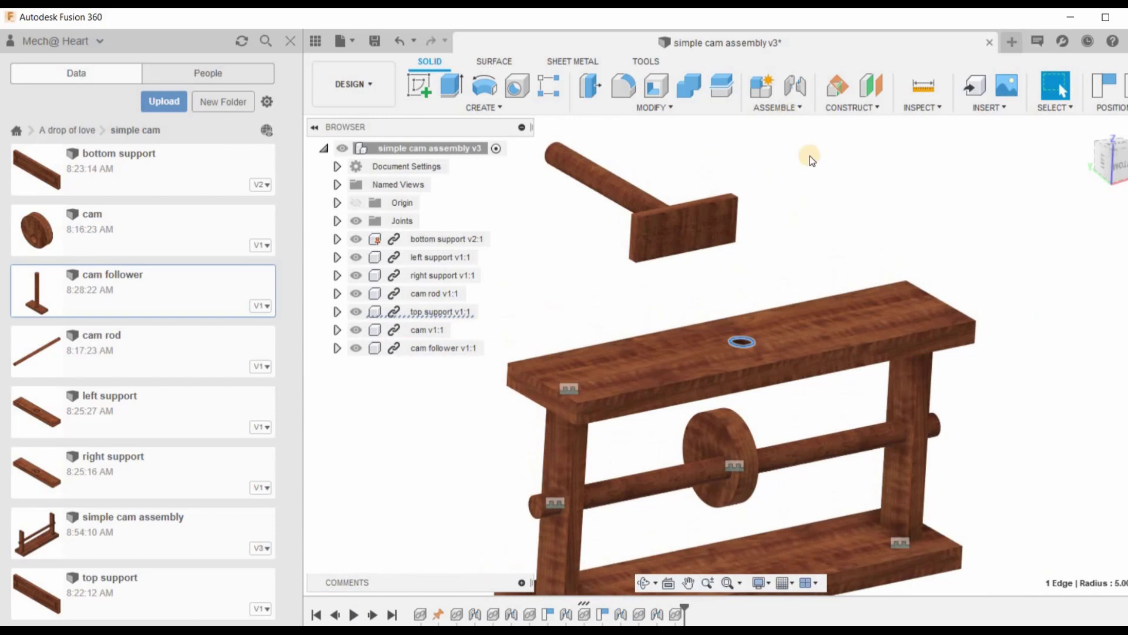
- Start a joint, capturing the moved position, from the circular edge centre on the cam follower's plate to the centre of the top support's hole
left_click(766, 108)
left_click(756, 281)
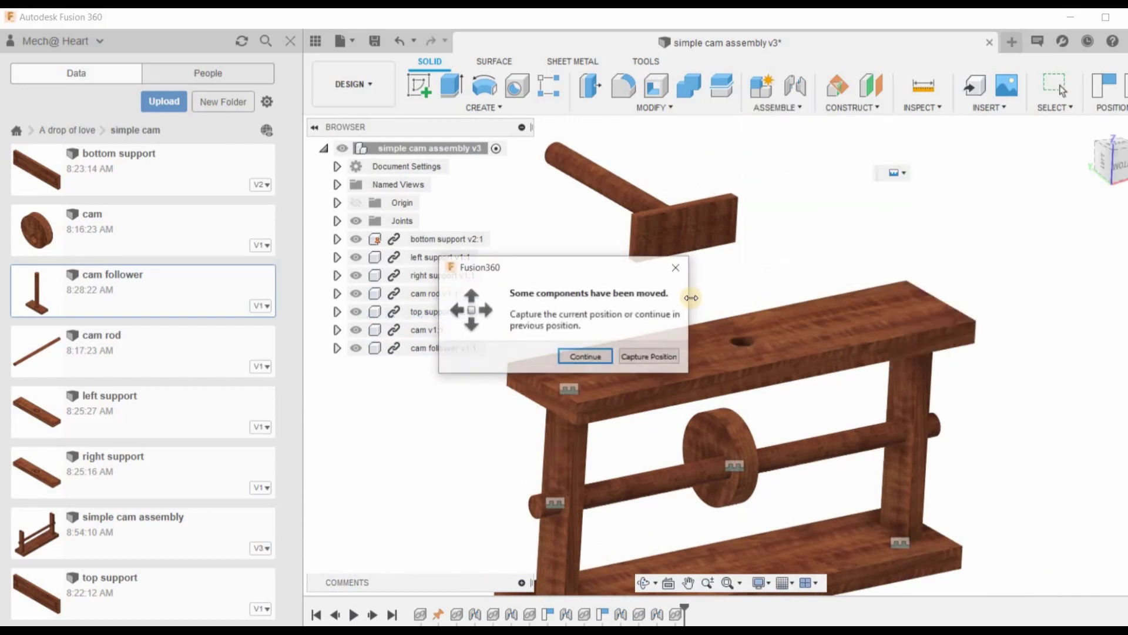
middle_click_drag(811, 330, 810, 376, "shift")
scroll(817, 379, "up", 3)
left_click(823, 382)
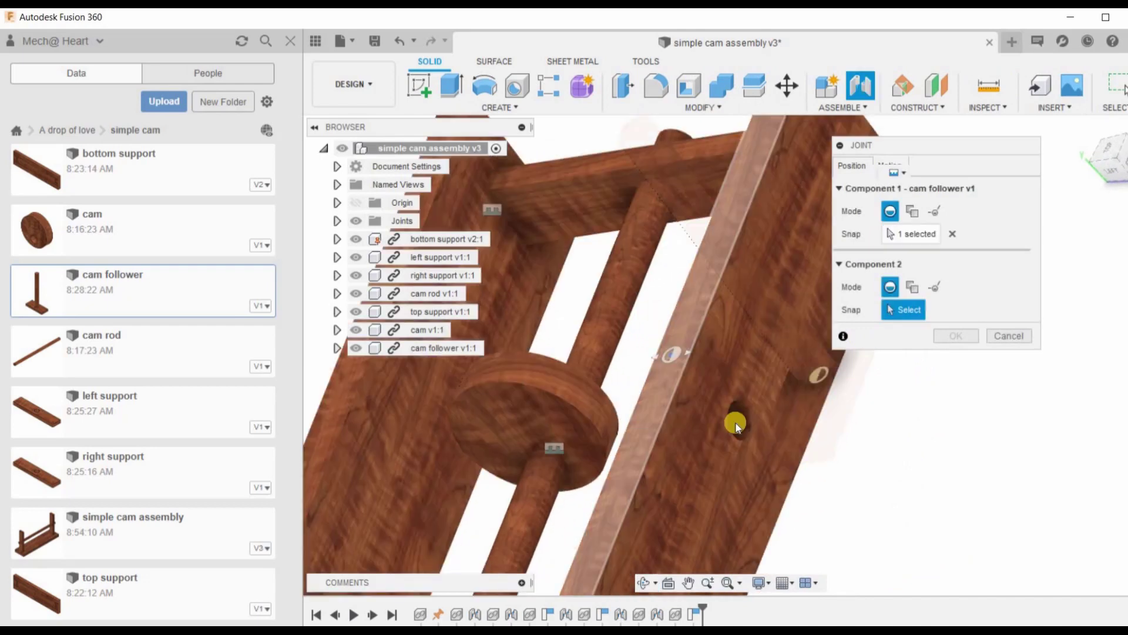
scroll(735, 424, "down", 3)
middle_click_drag(694, 358, 750, 347, "shift")
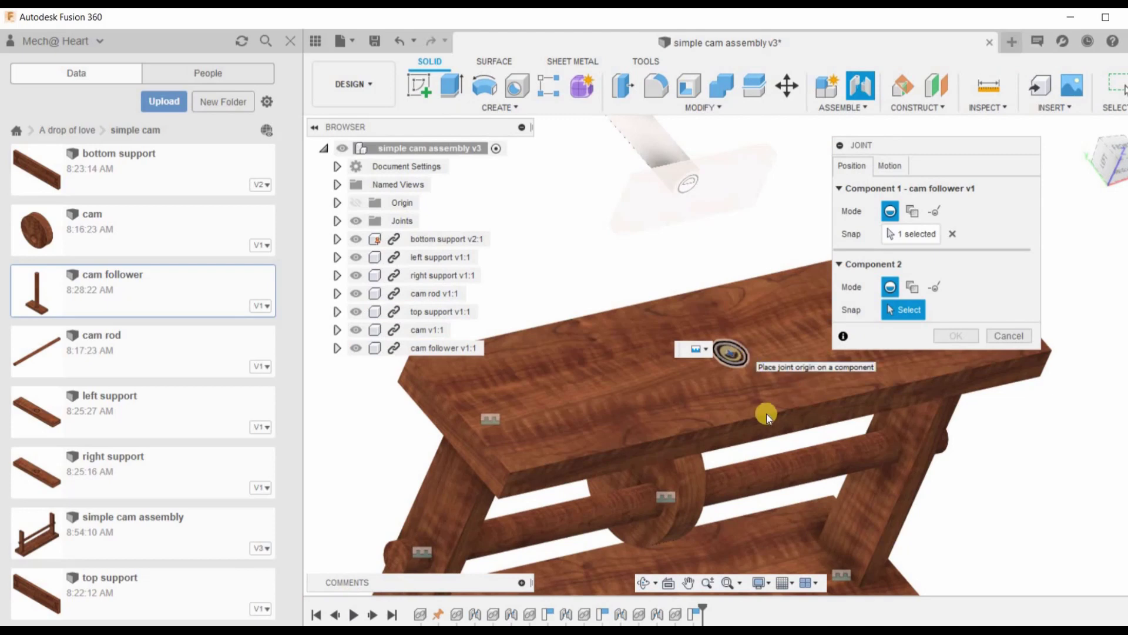
left_click(746, 418)
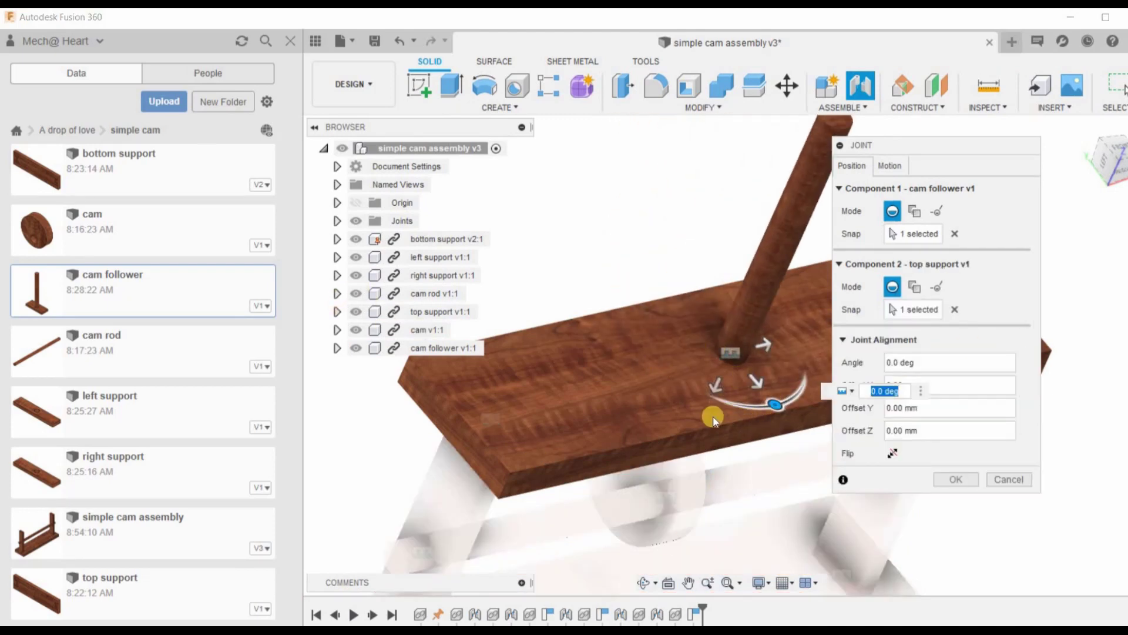
- Set the cam follower joint's angle to -90 degrees and its Z offset to 25 mm, and complete the joint
left_click_drag(779, 406, 833, 325)
left_click(908, 389)
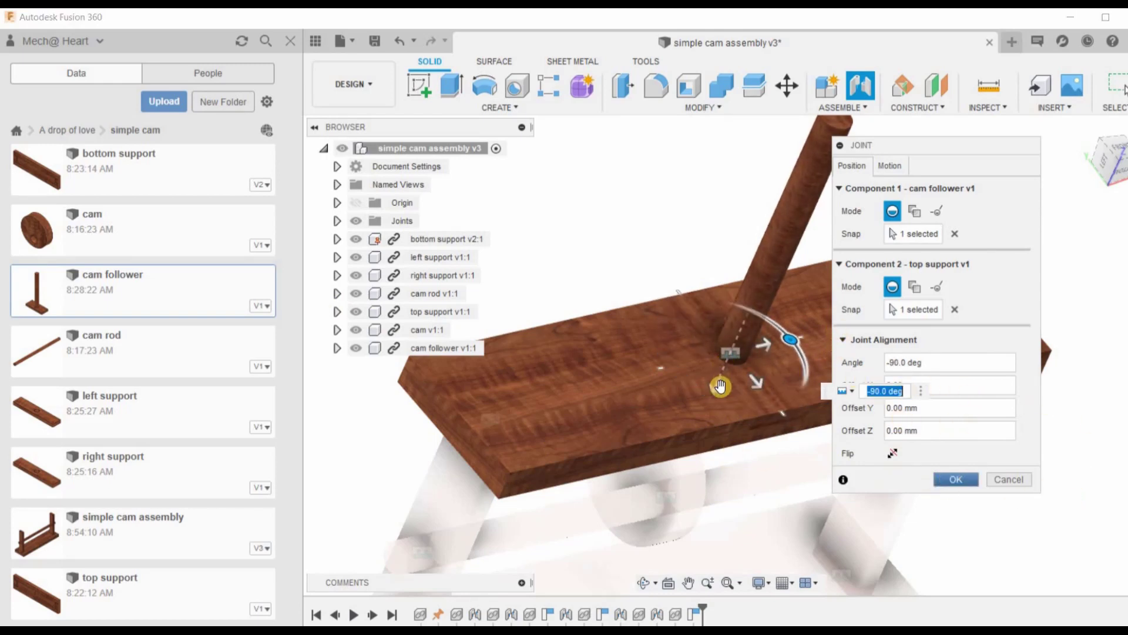
middle_click_drag(700, 283, 723, 390, "shift")
left_click_drag(719, 410, 694, 410)
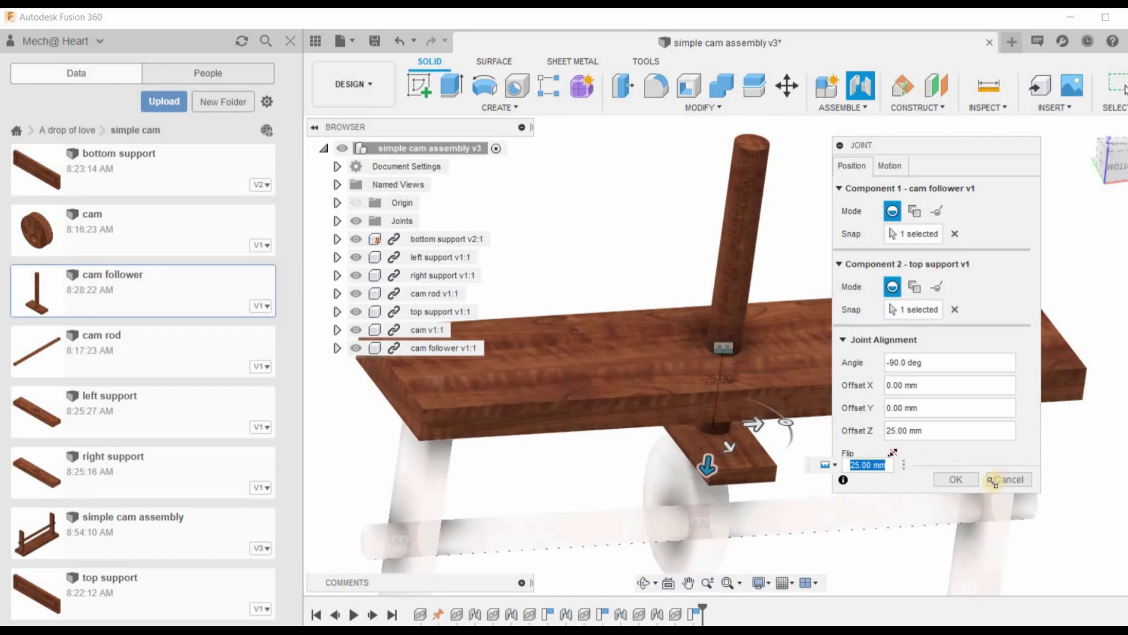
middle_click_drag(645, 351, 699, 456, "shift")
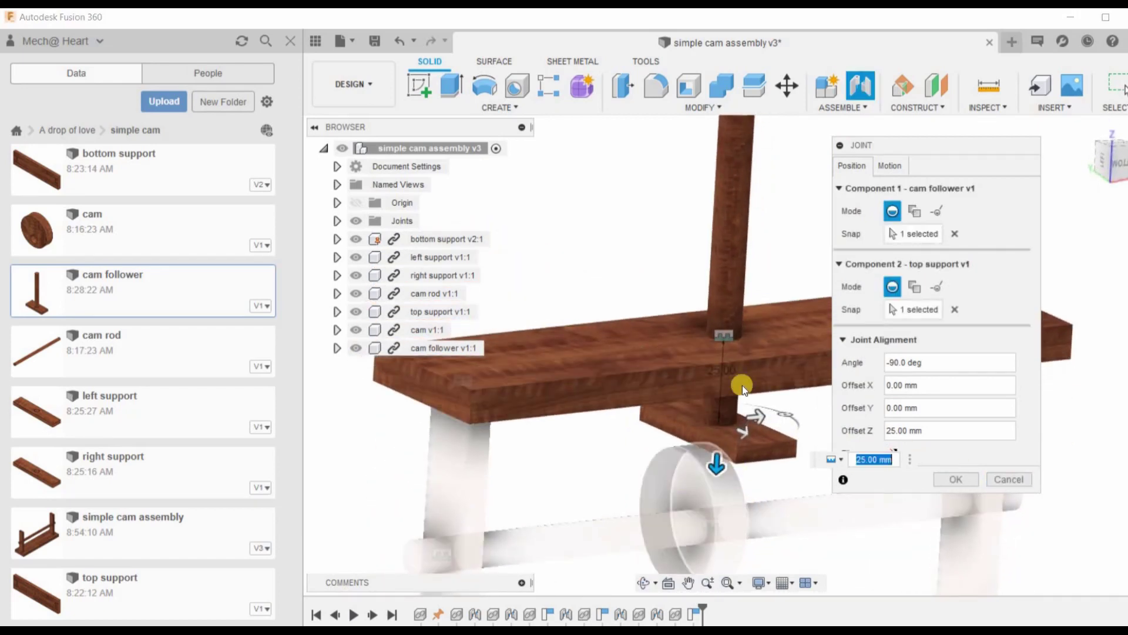
left_click(956, 479)
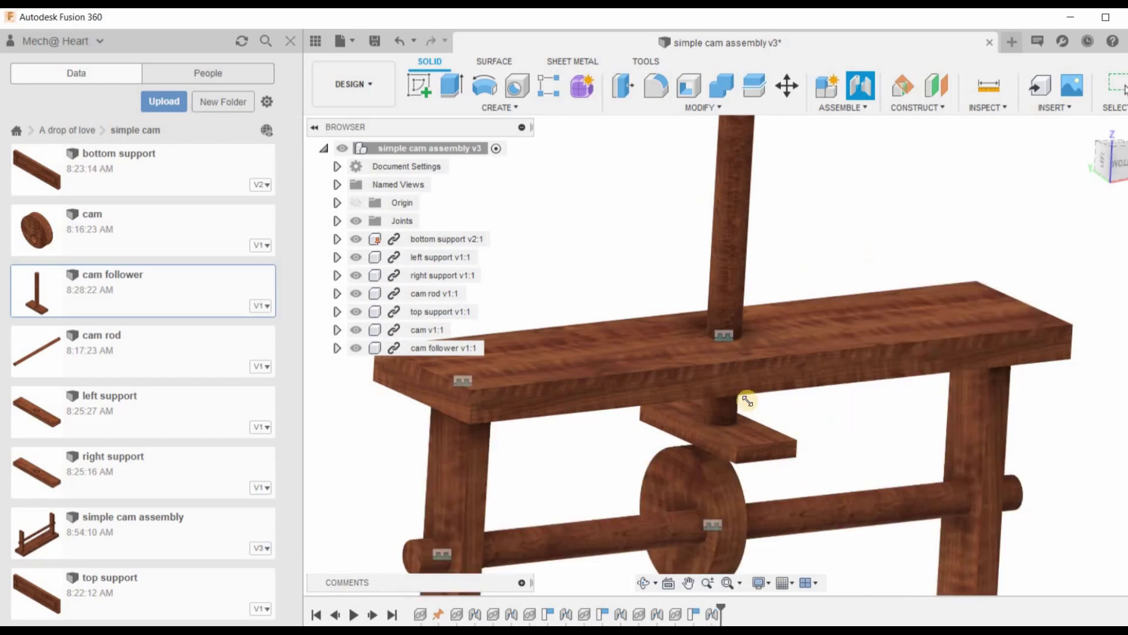
- Review the complete cam mechanism, save the assembly as a new version and hide the project's file list
scroll(834, 459, "down", 5)
middle_click_drag(831, 425, 718, 347, "shift")
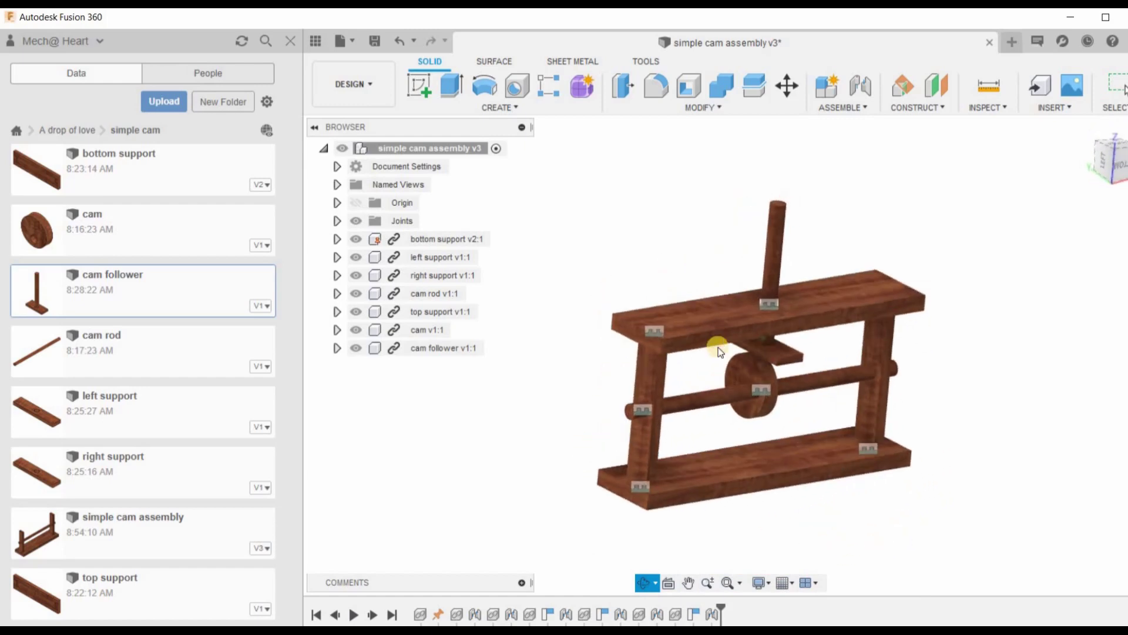
scroll(718, 348, "up", 2)
scroll(706, 467, "up", 3)
scroll(756, 487, "down", 3)
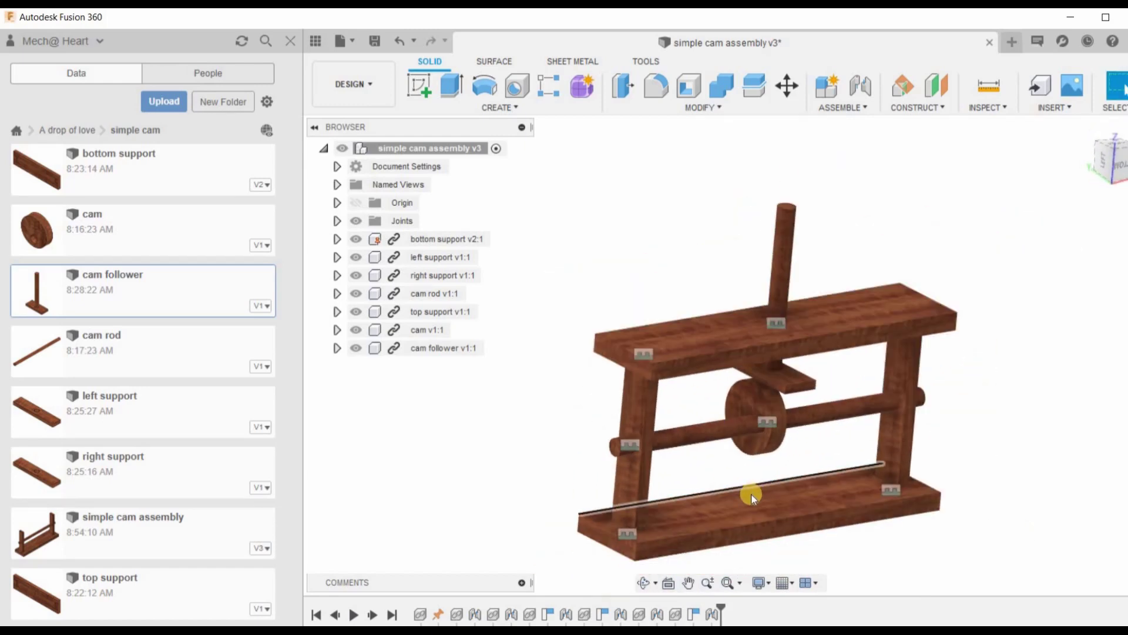
left_click(751, 492)
left_click(374, 41)
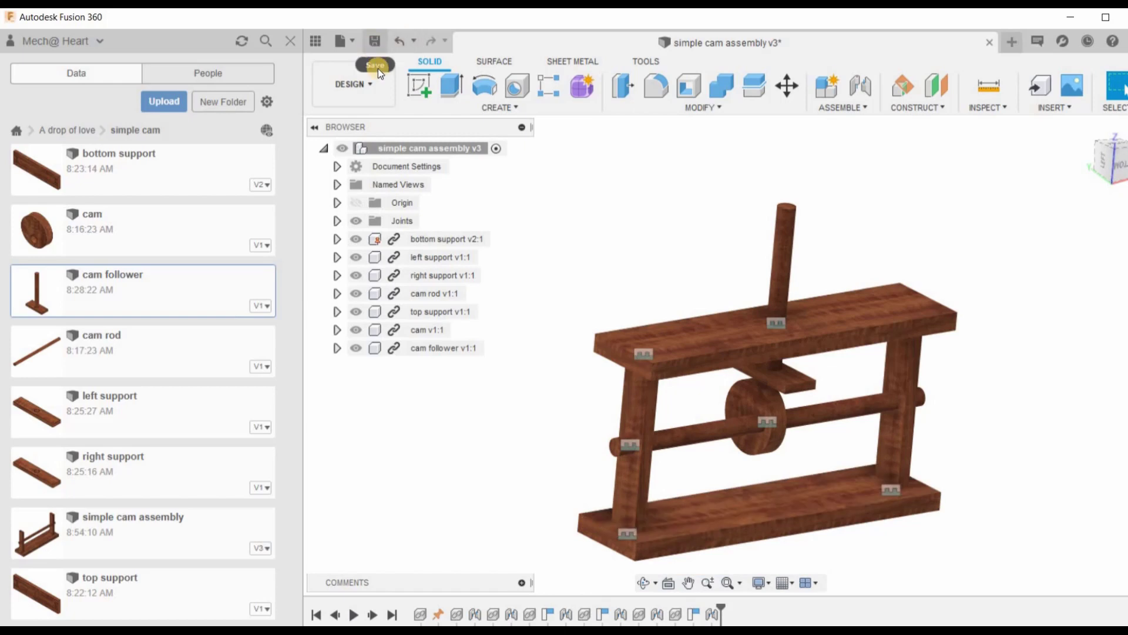
left_click(575, 352)
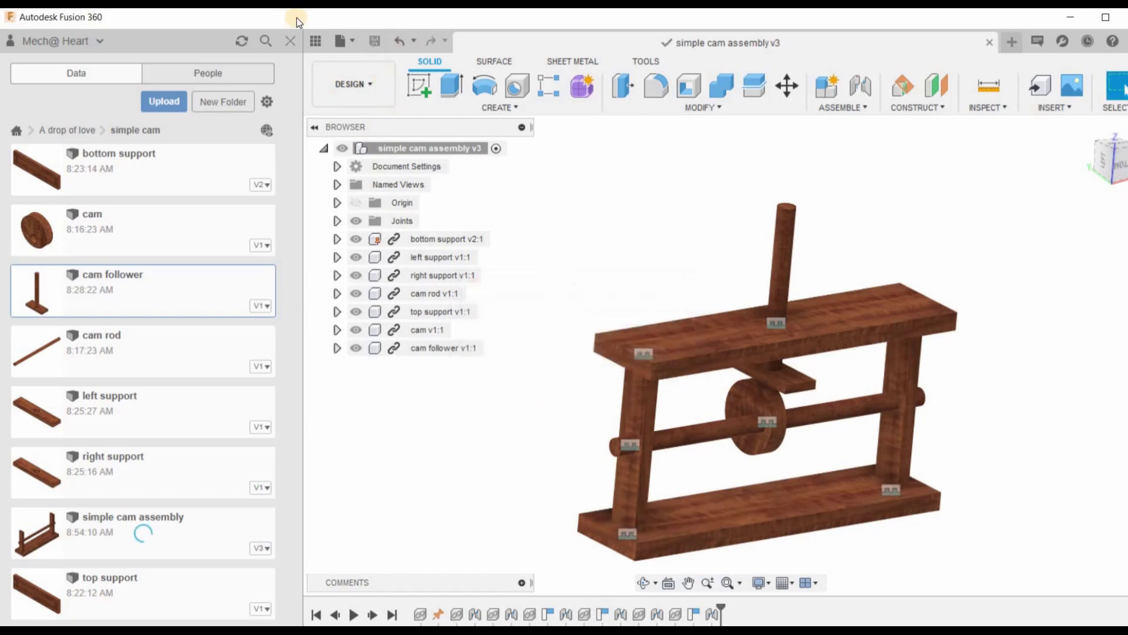
left_click(287, 43)
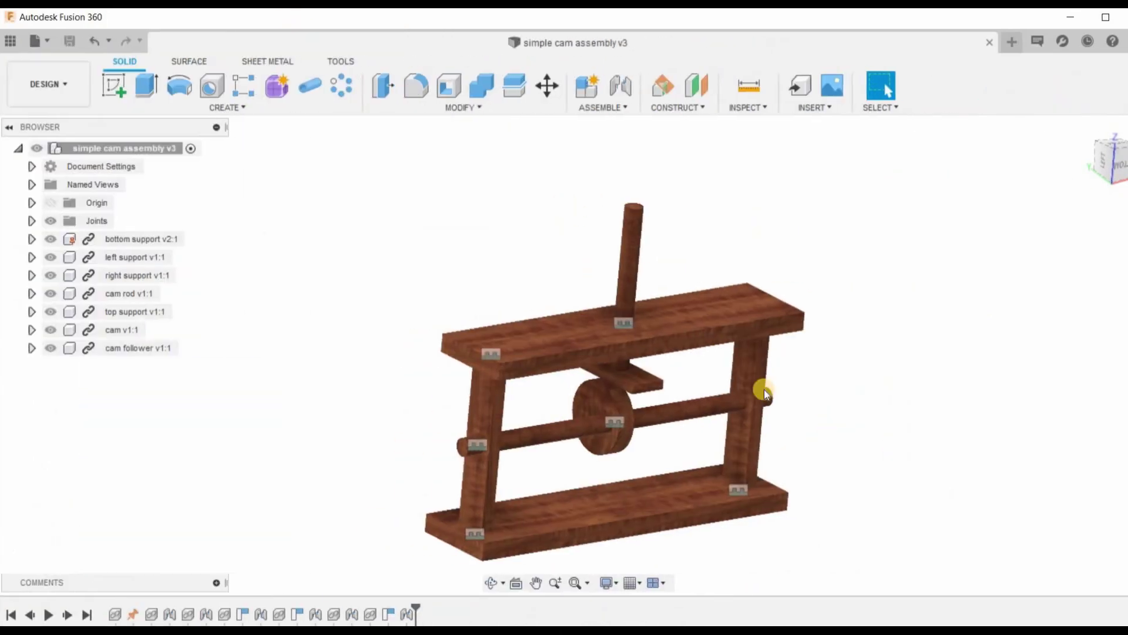